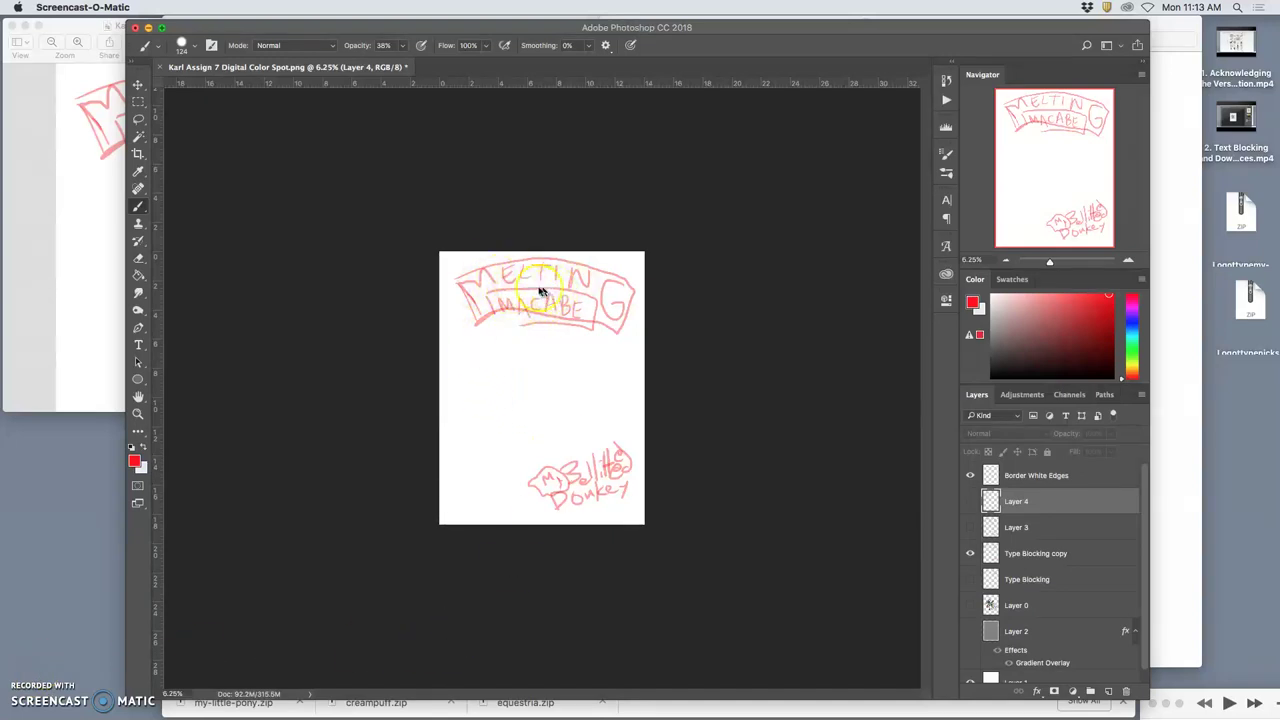
- Retrace the MELTING MACABE lettering, show Layer 0's pony, and undo a trial move
drag(538, 289, 585, 320)
click(970, 605)
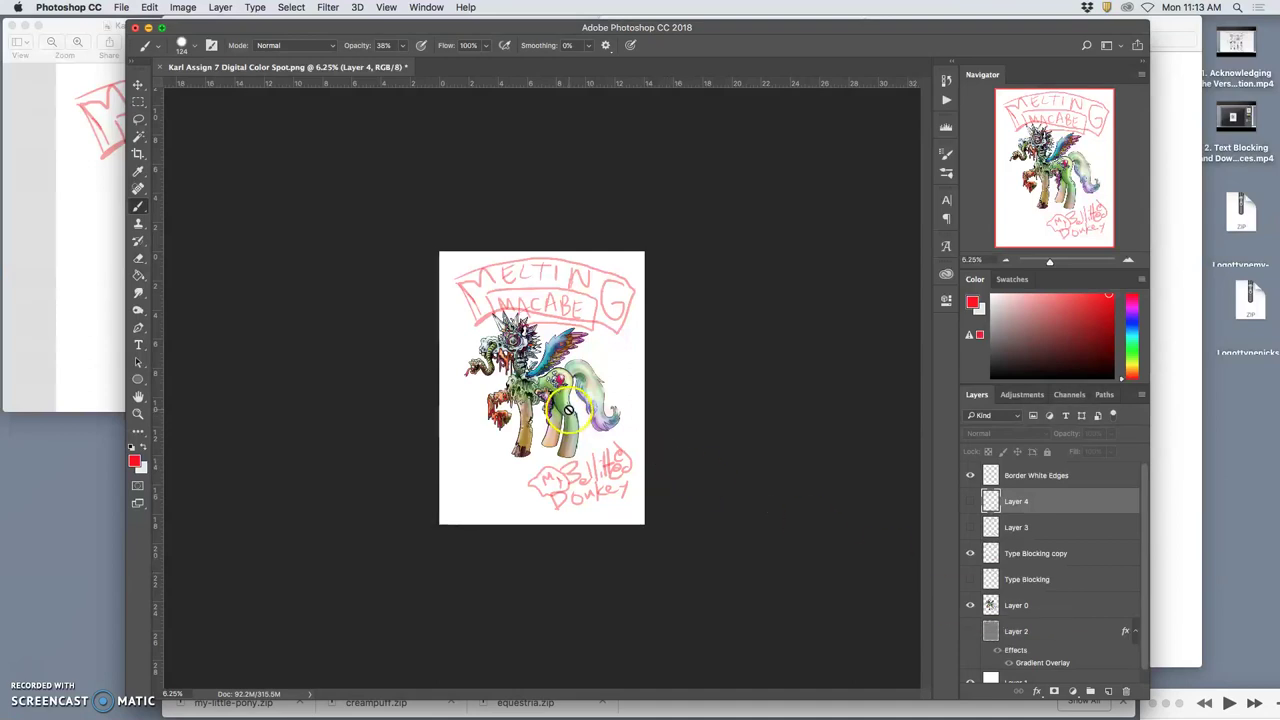
click(1030, 604)
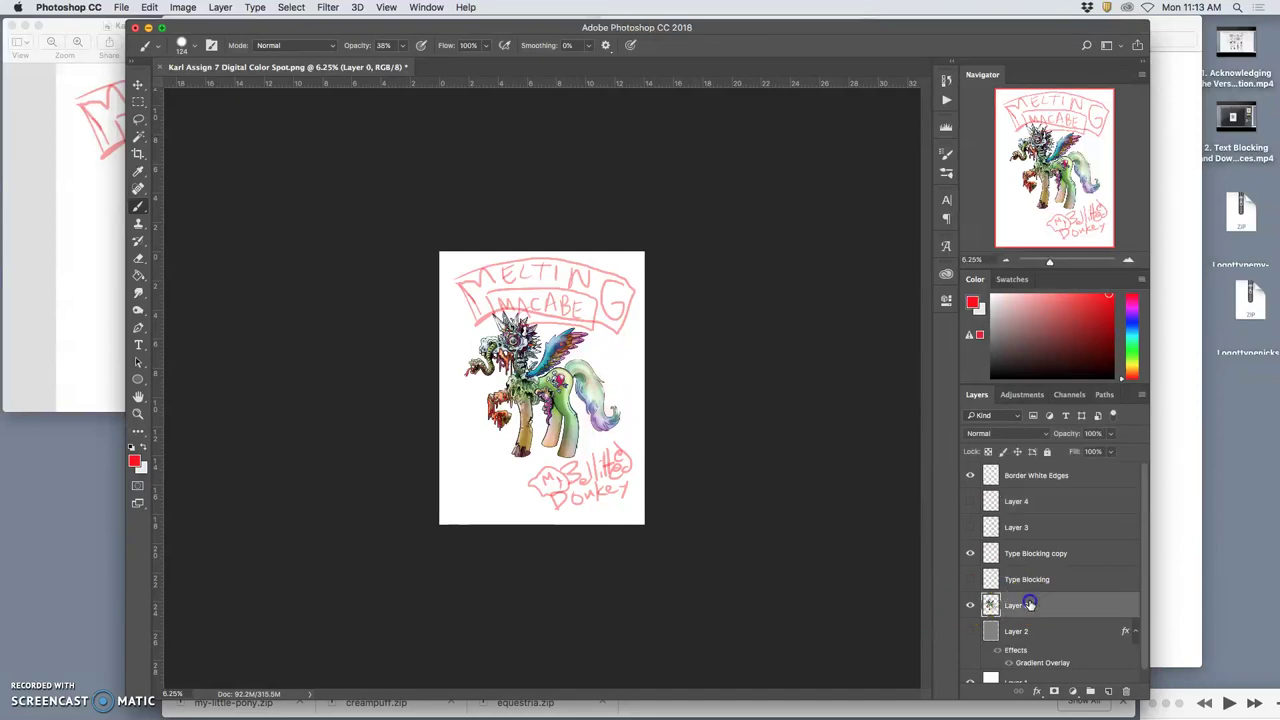
click(138, 85)
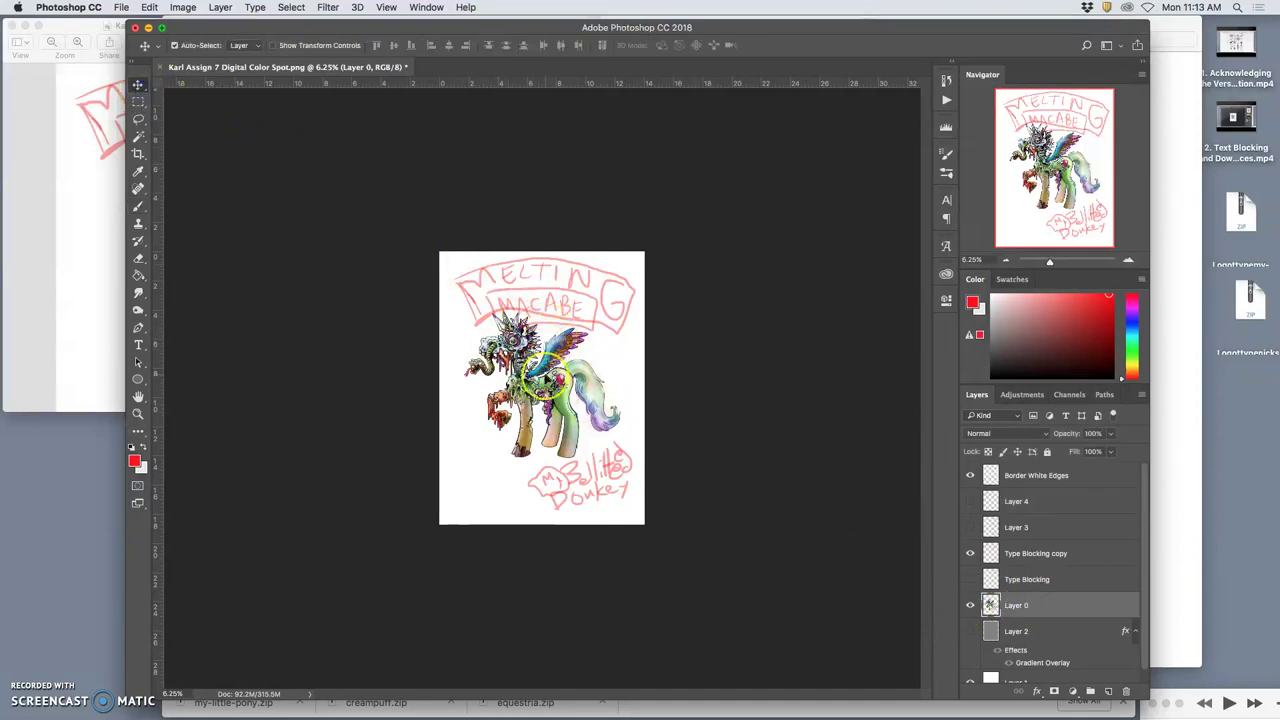
drag(545, 344, 521, 420)
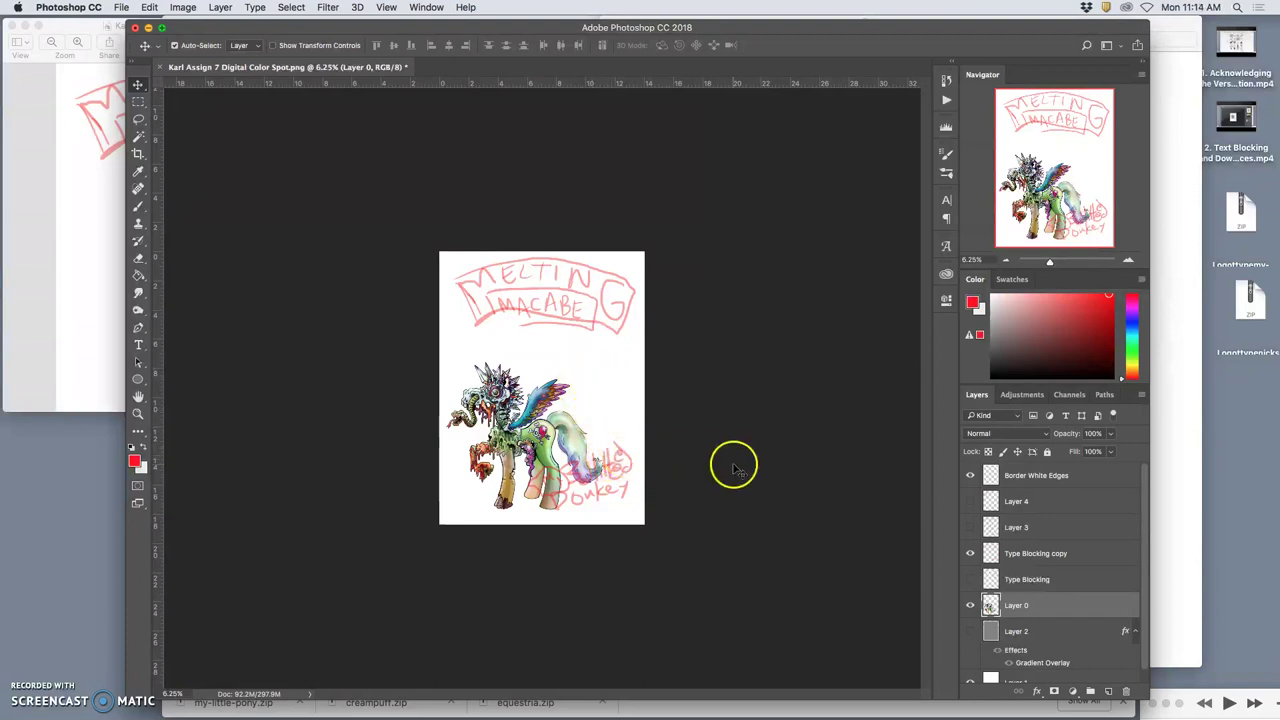
key(super+z)
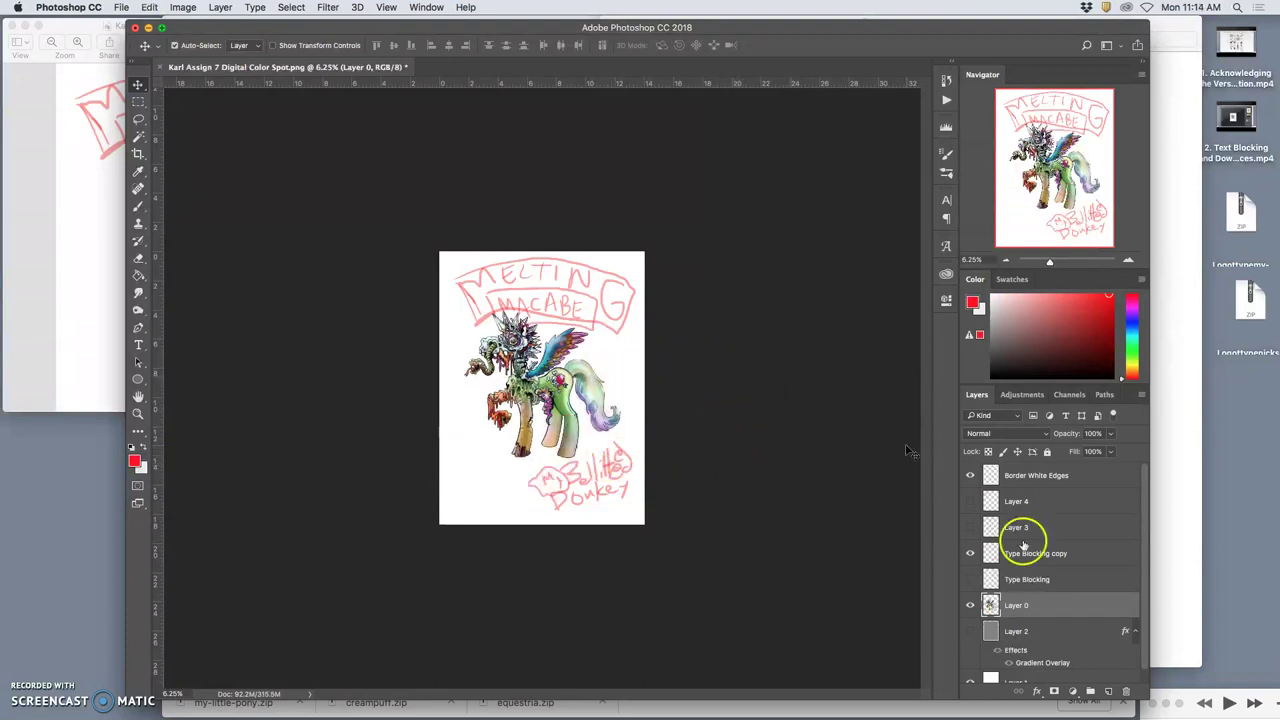
- Hide Layer 0's pony artwork
click(969, 605)
click(969, 605)
click(969, 605)
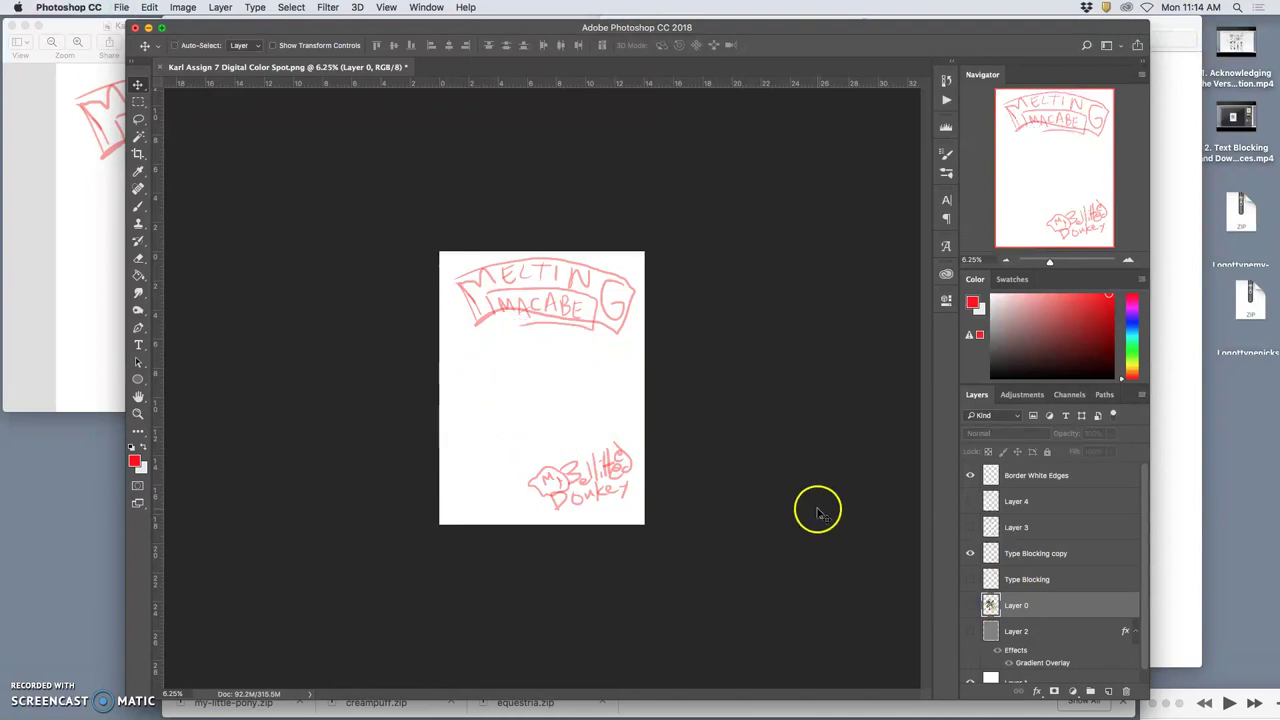
- Start a Save As, decline replacing the existing file, and cancel the save
key(super+shift+s)
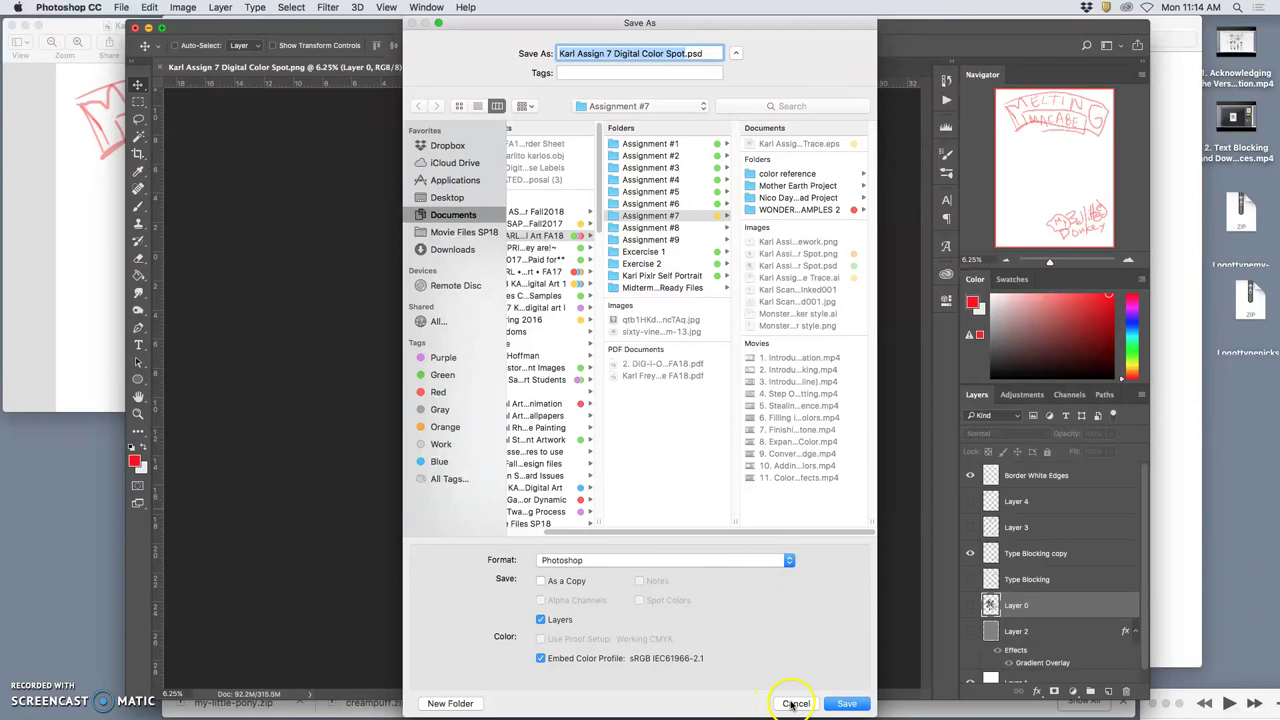
click(845, 705)
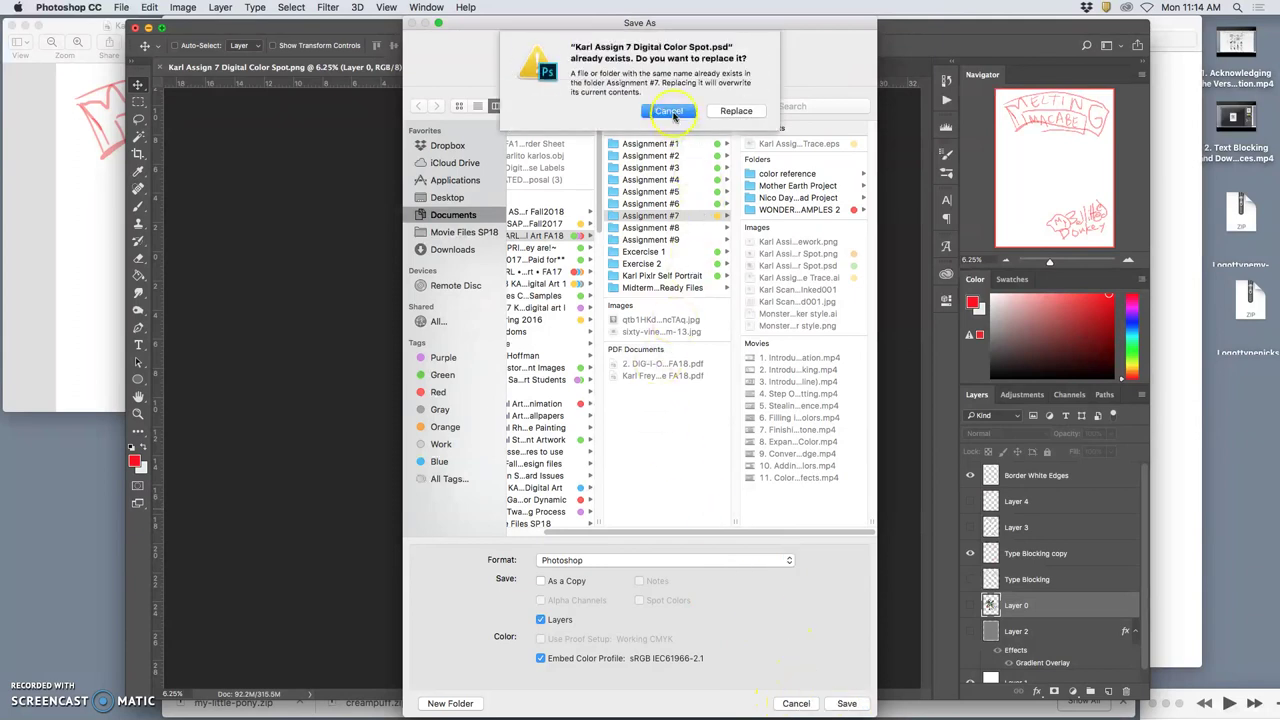
click(671, 111)
click(795, 703)
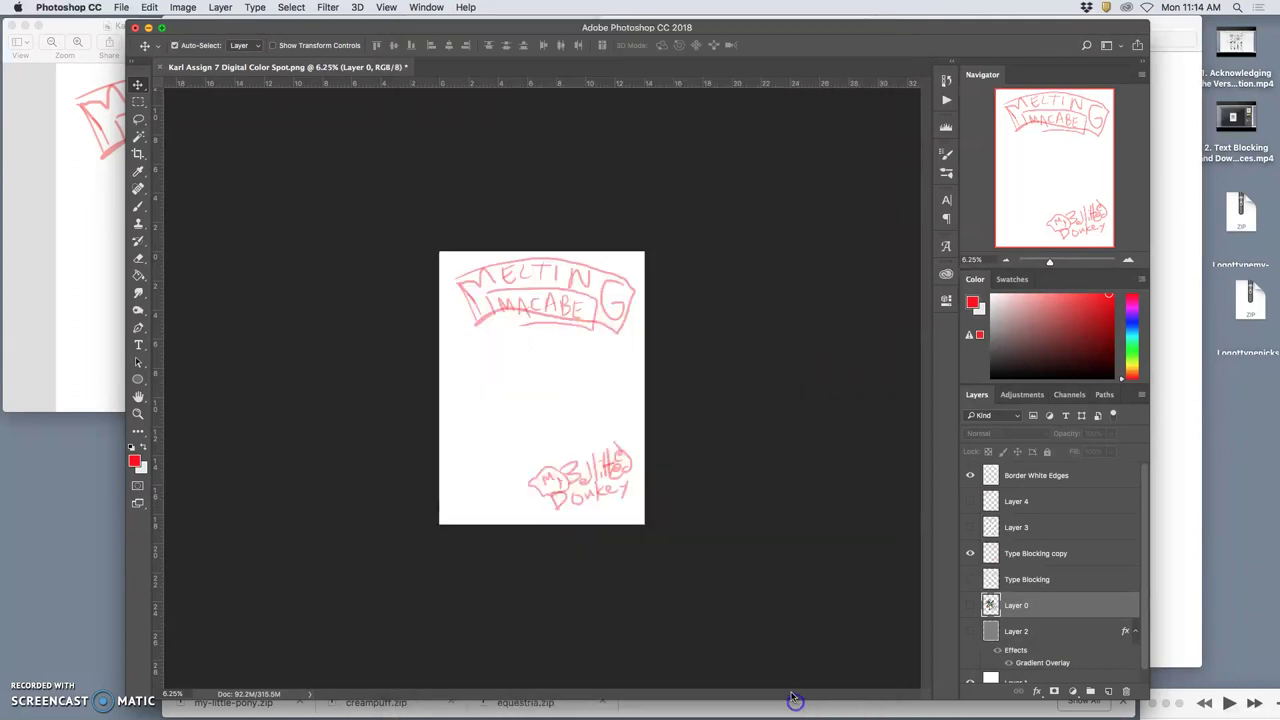
click(104, 113)
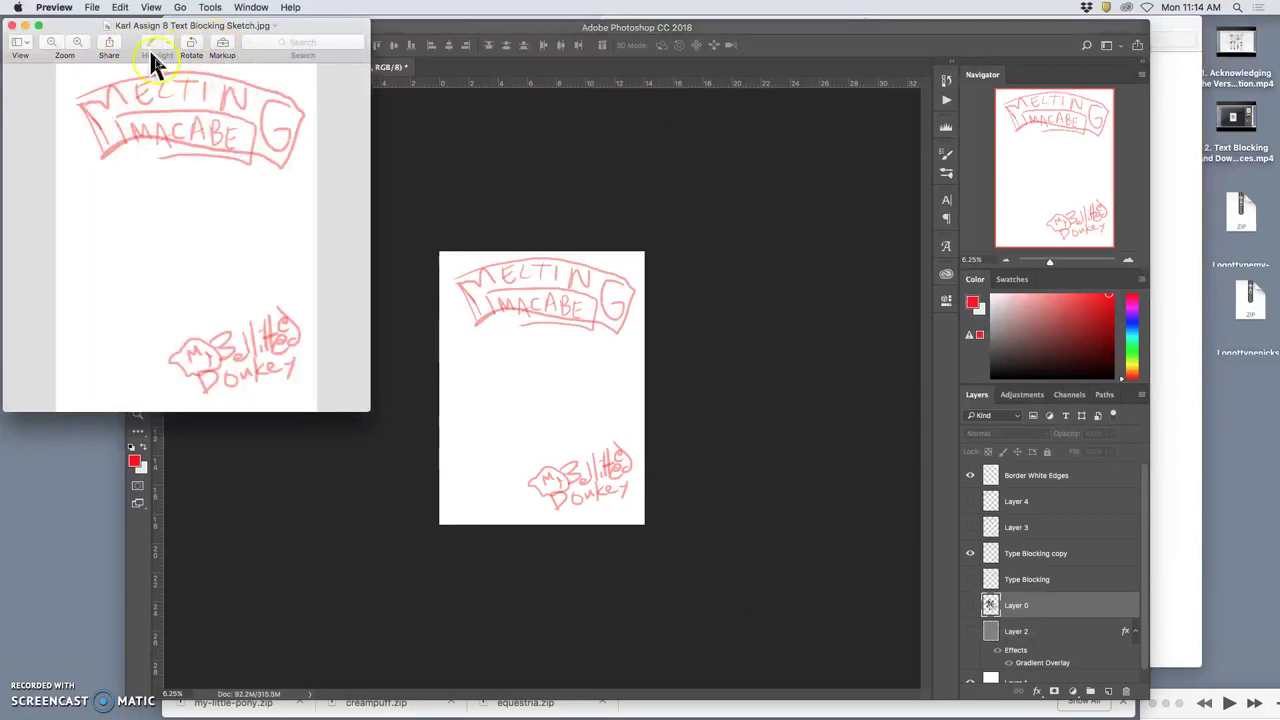
click(434, 162)
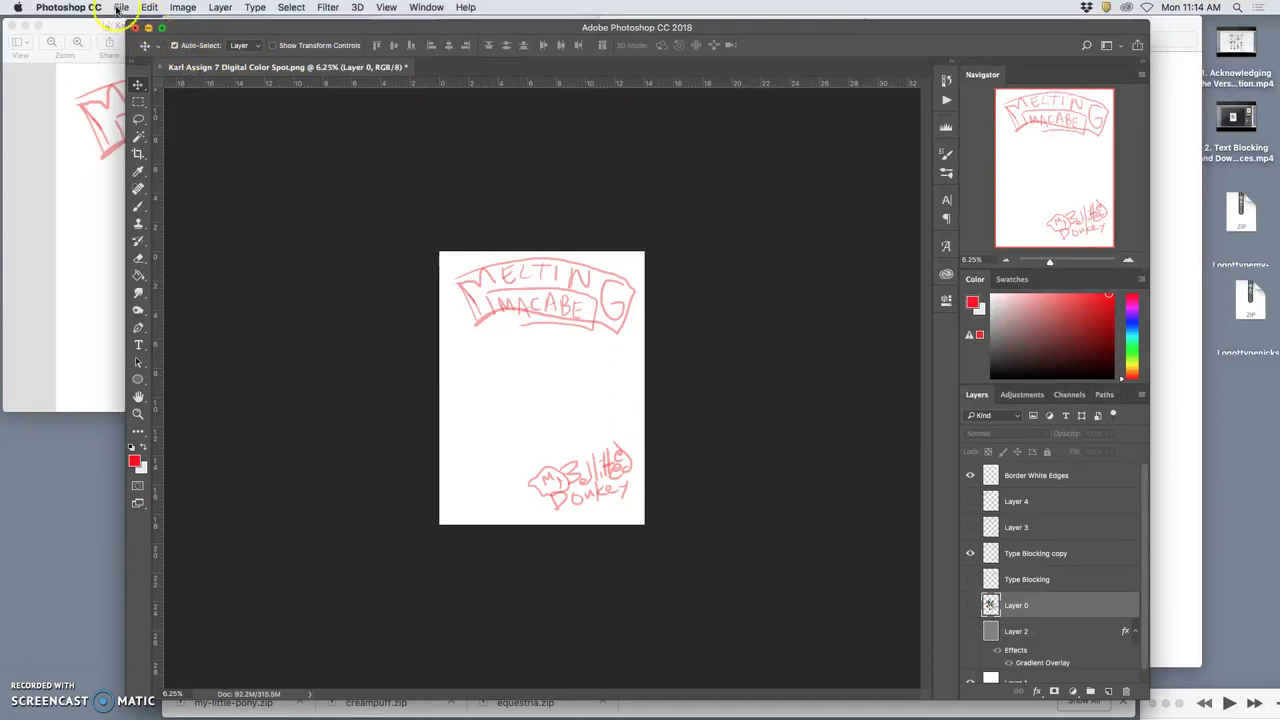
- Show the pony artwork layer and the grey gradient background layer
click(120, 8)
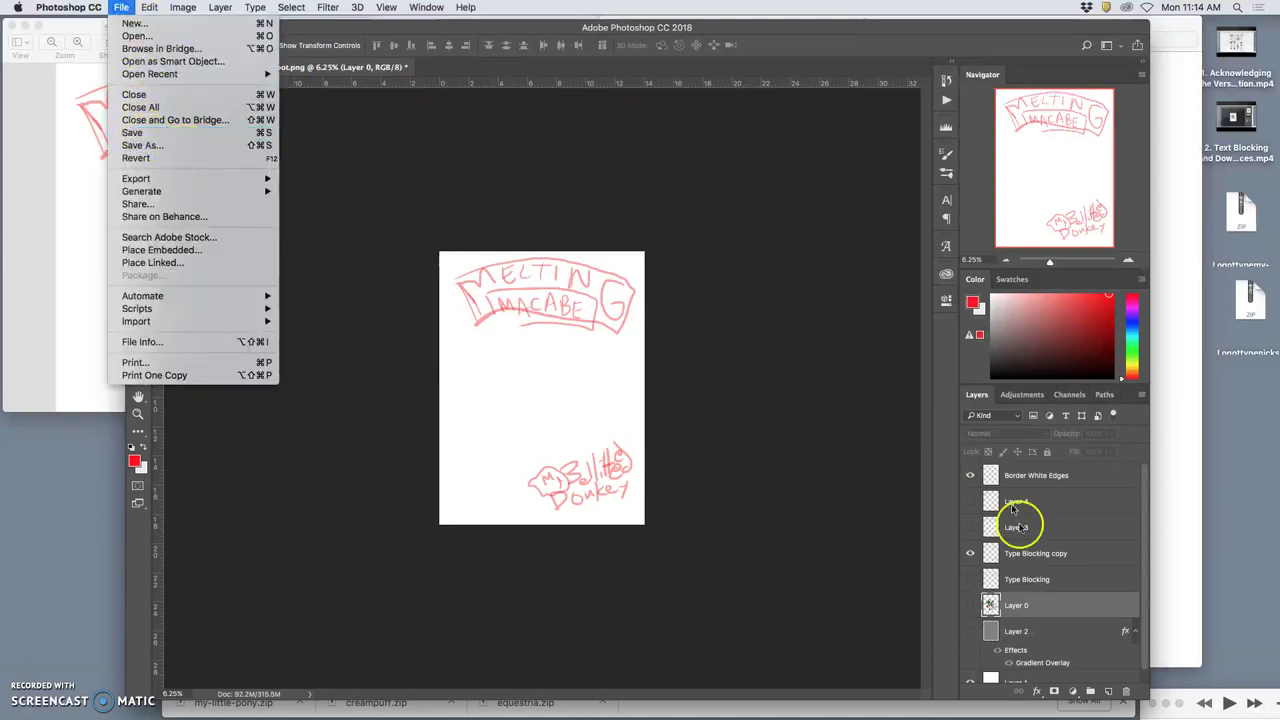
click(970, 605)
click(970, 631)
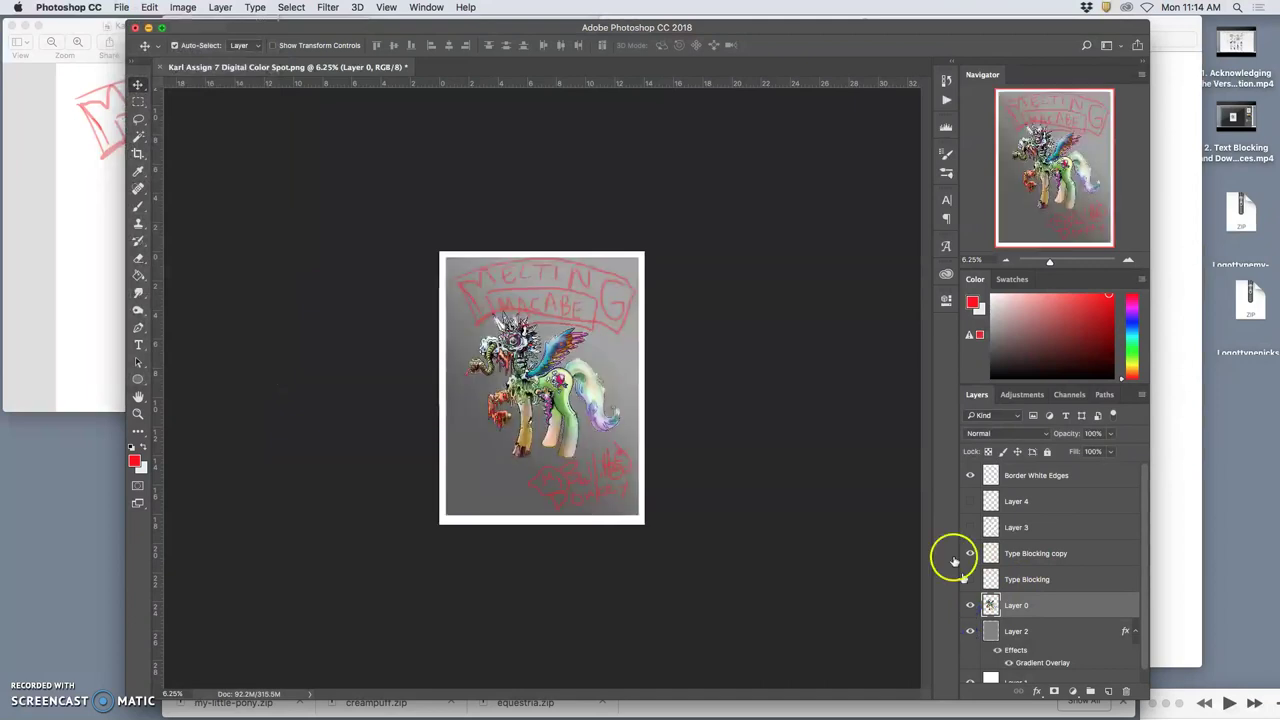
- Save the poster to the Desktop as Assign 8 Poster Layout.psd
click(121, 8)
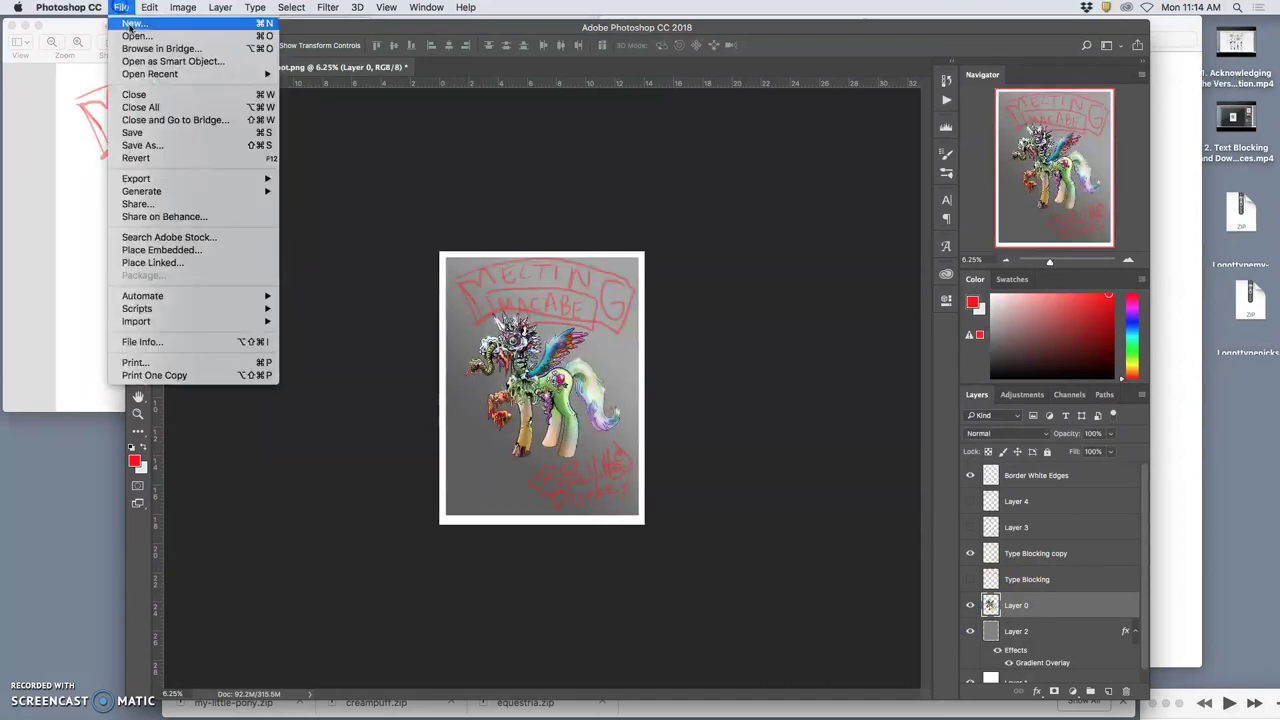
click(148, 146)
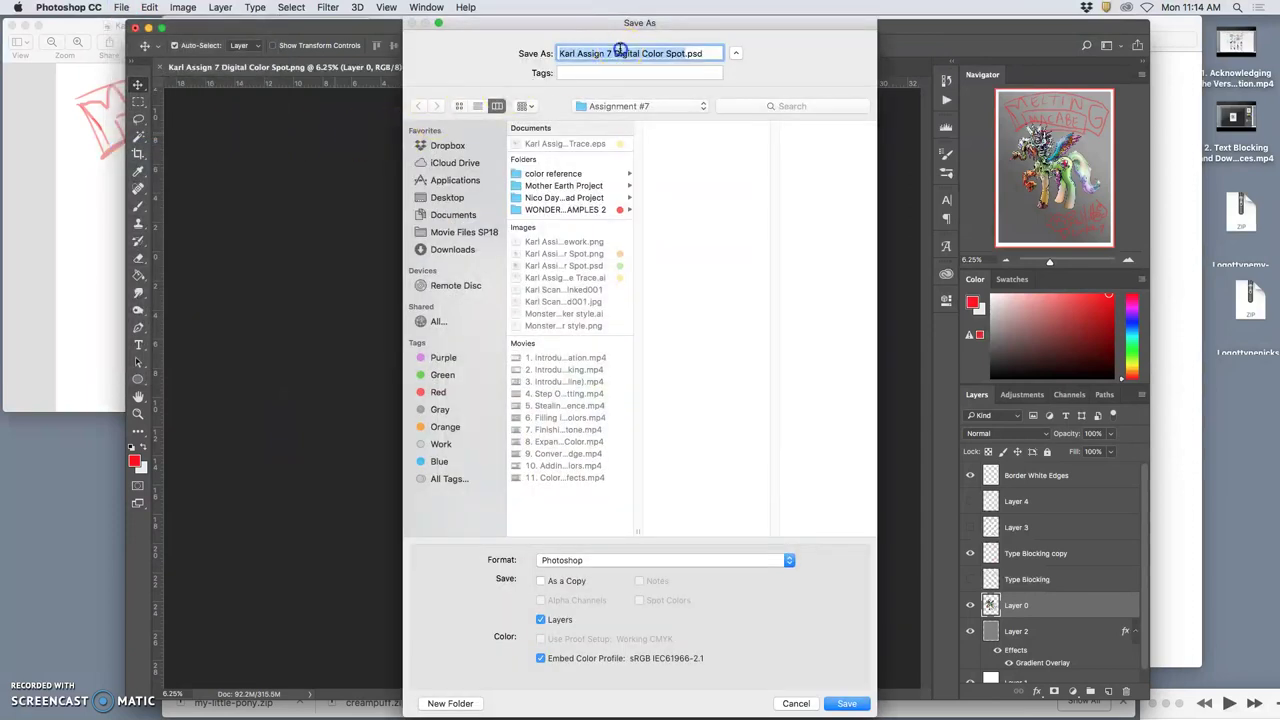
click(610, 53)
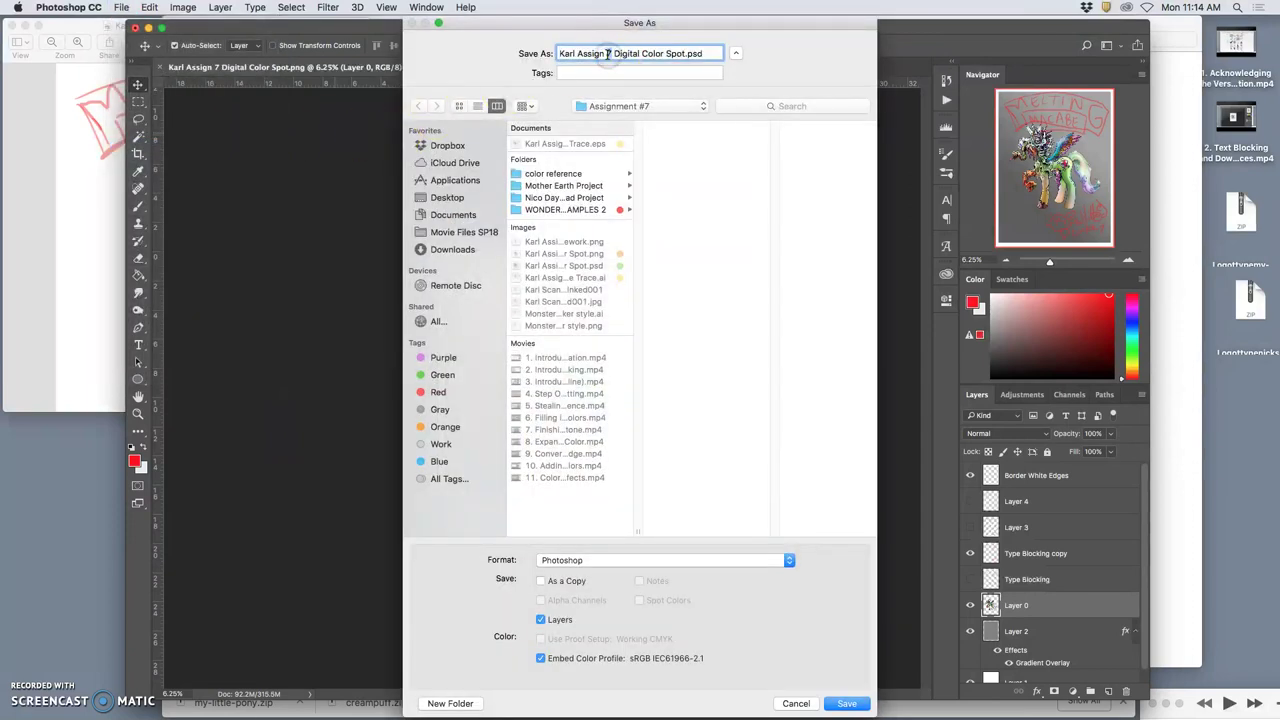
key(BackSpace)
text(8 )
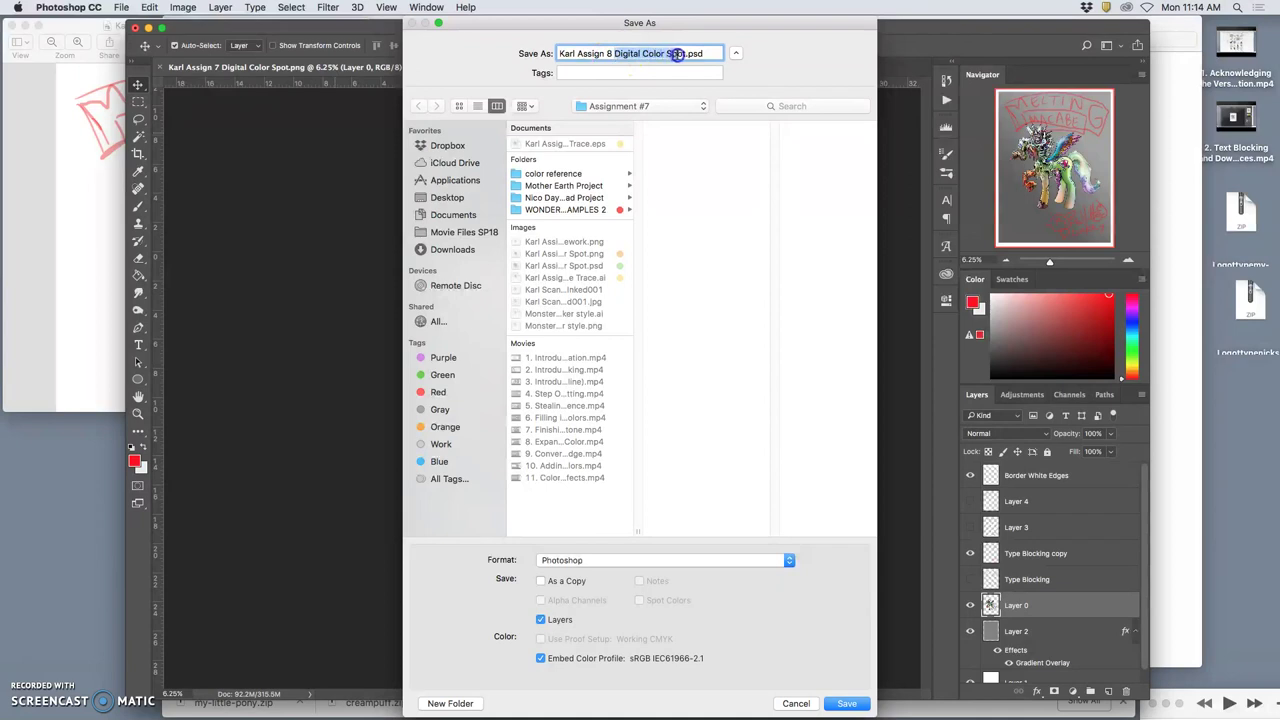
text(Poster Layou)
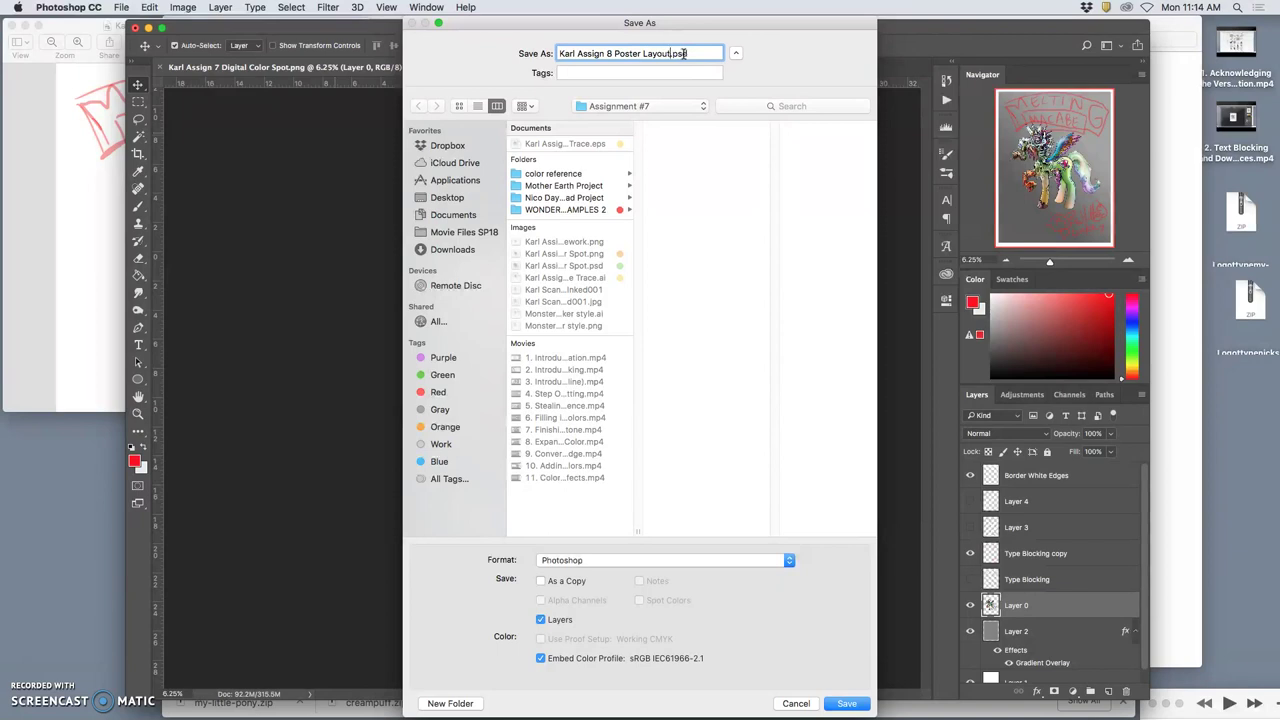
key(super+shift+d)
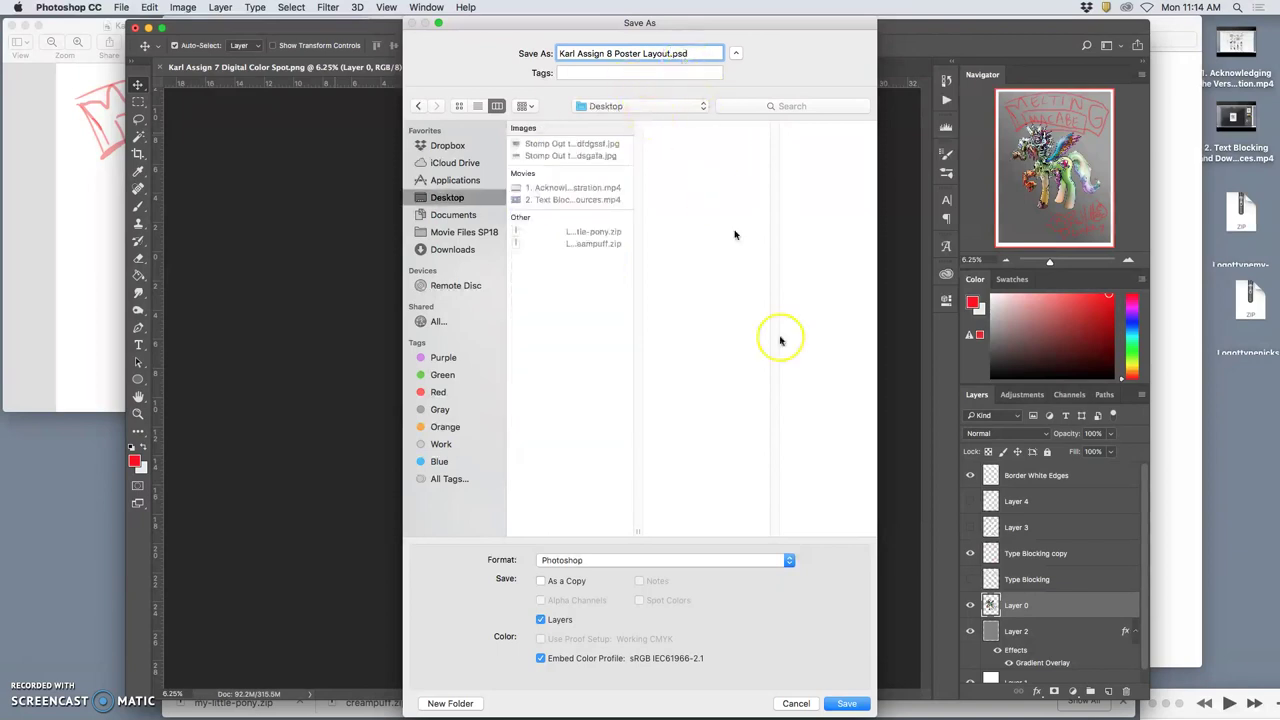
click(846, 704)
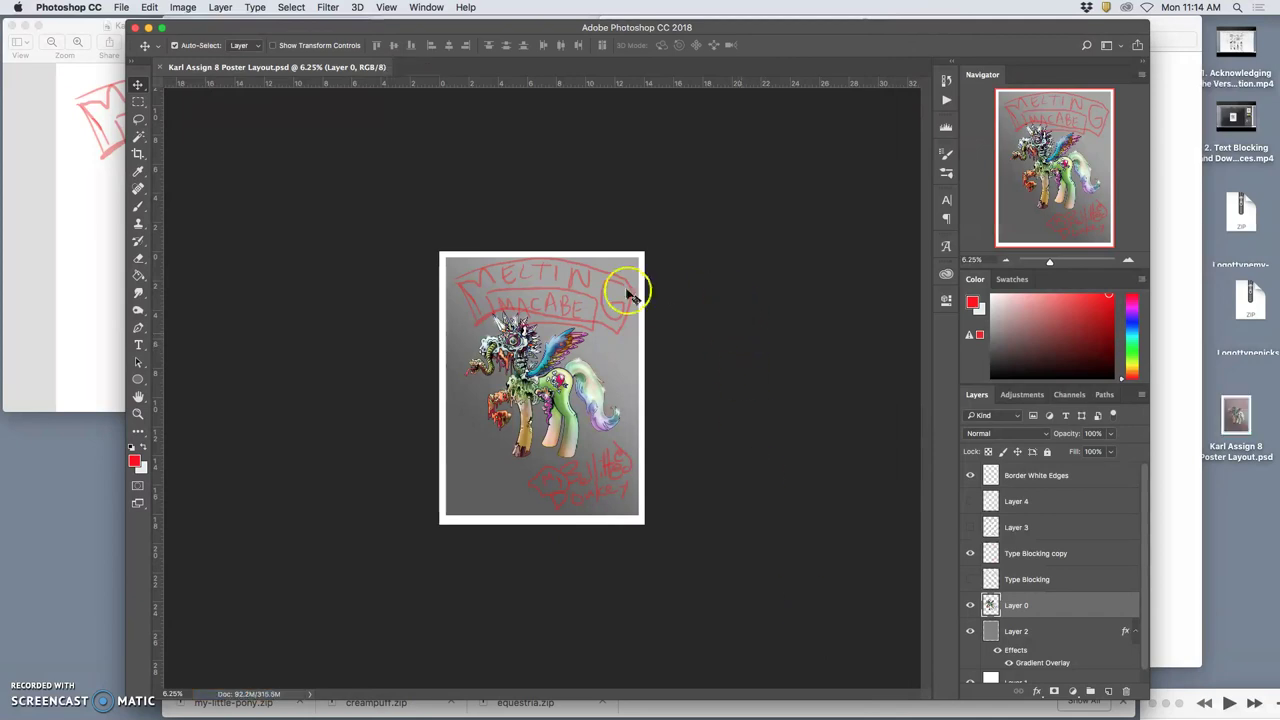
- Bring the text blocking sketch forward, then close the Photoshop document window
click(83, 91)
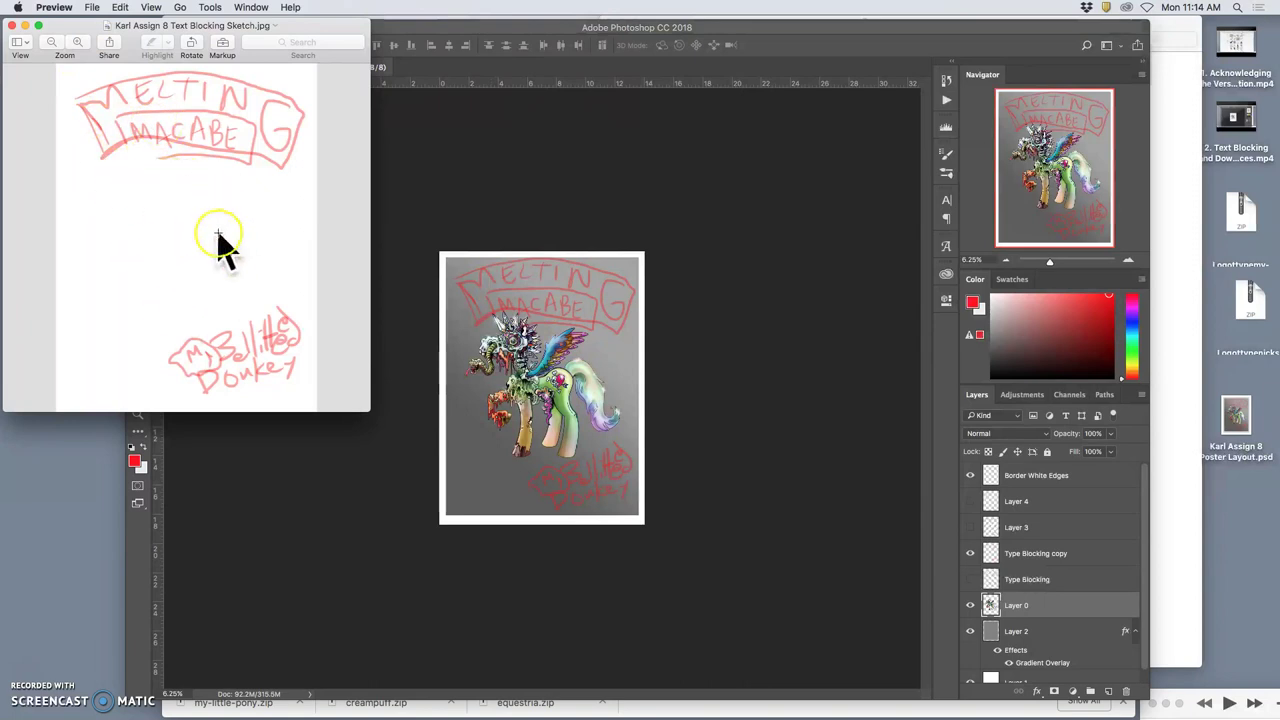
click(549, 226)
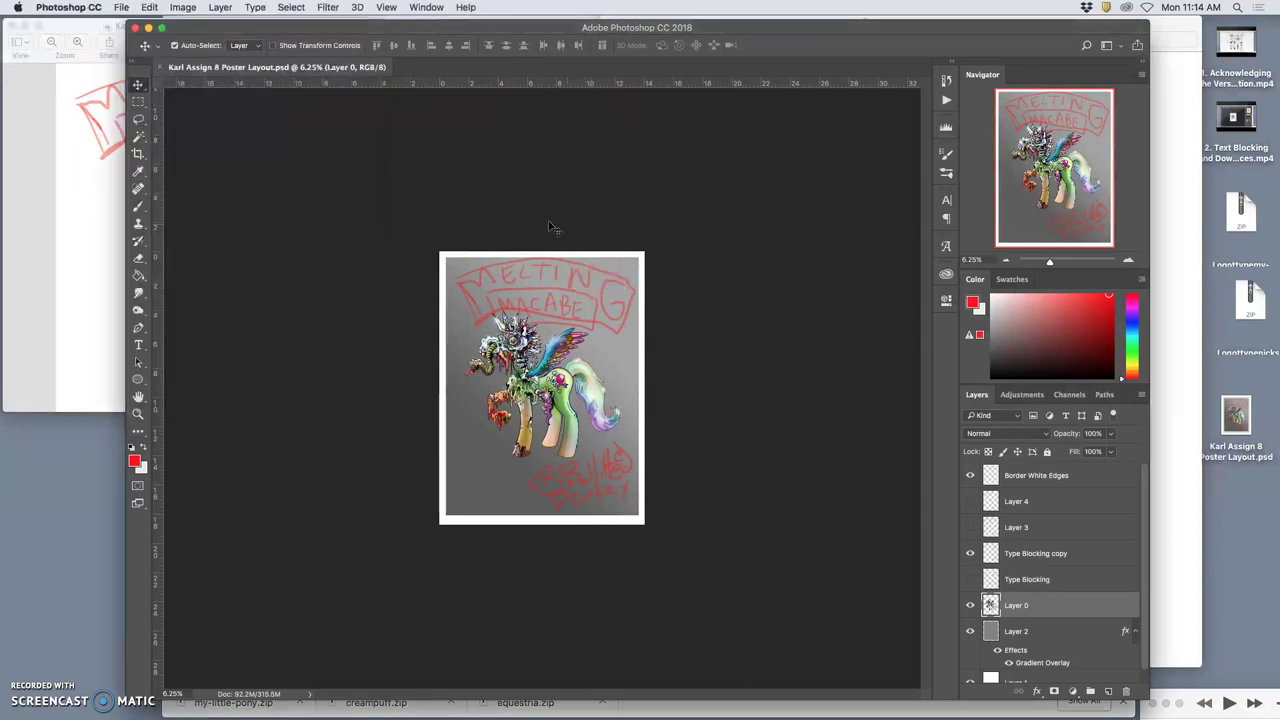
click(136, 29)
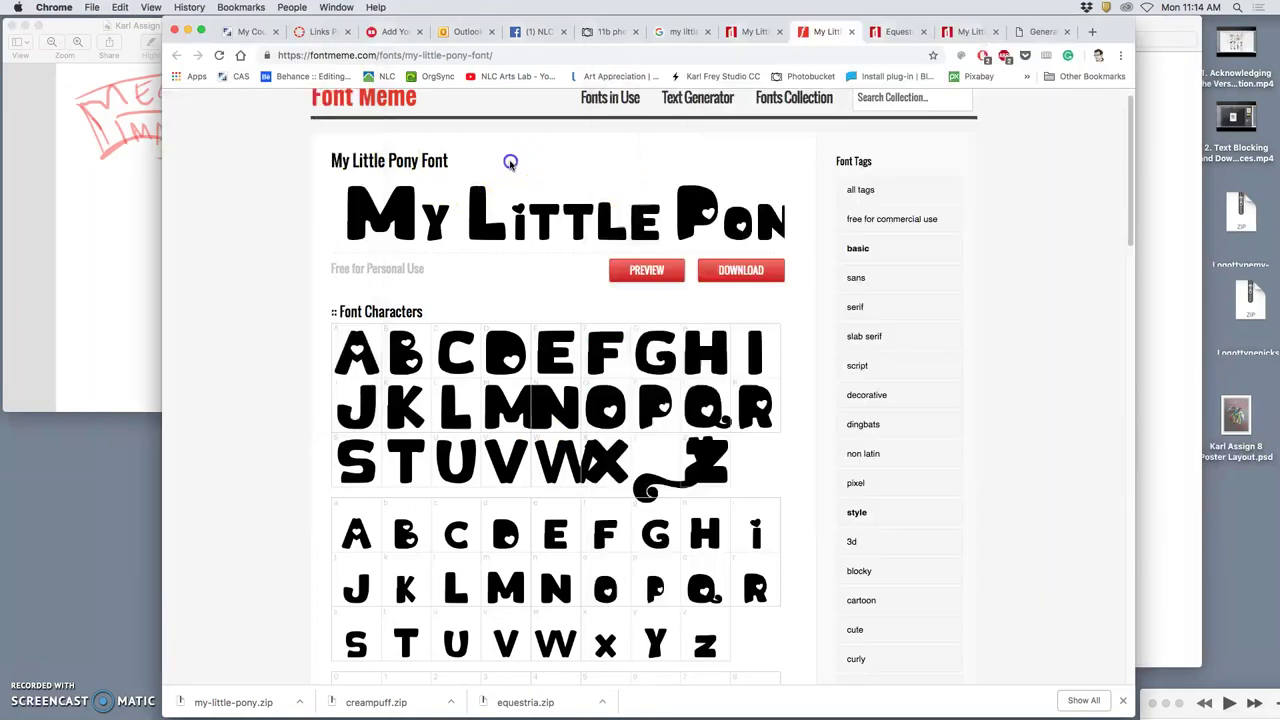
- Move the downloaded zip and creampuff.zip into the Assignment #8 folder
click(511, 163)
click(1172, 517)
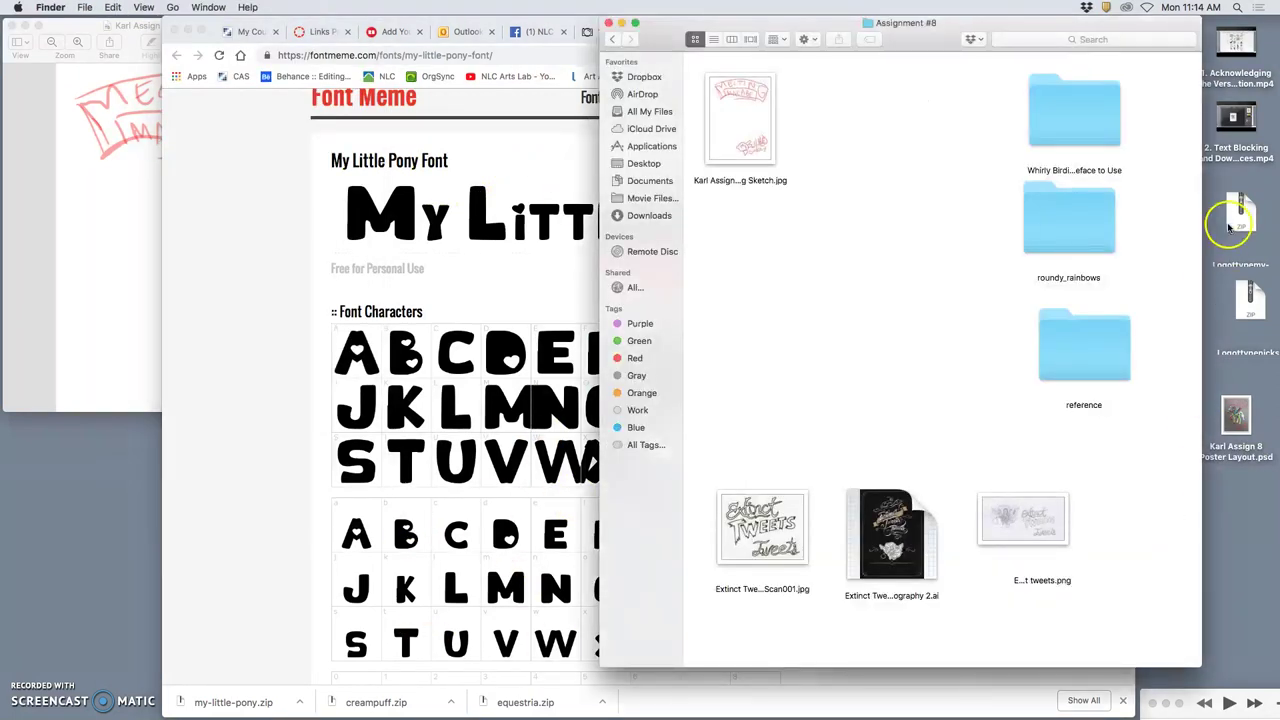
mouse_move(1062, 710)
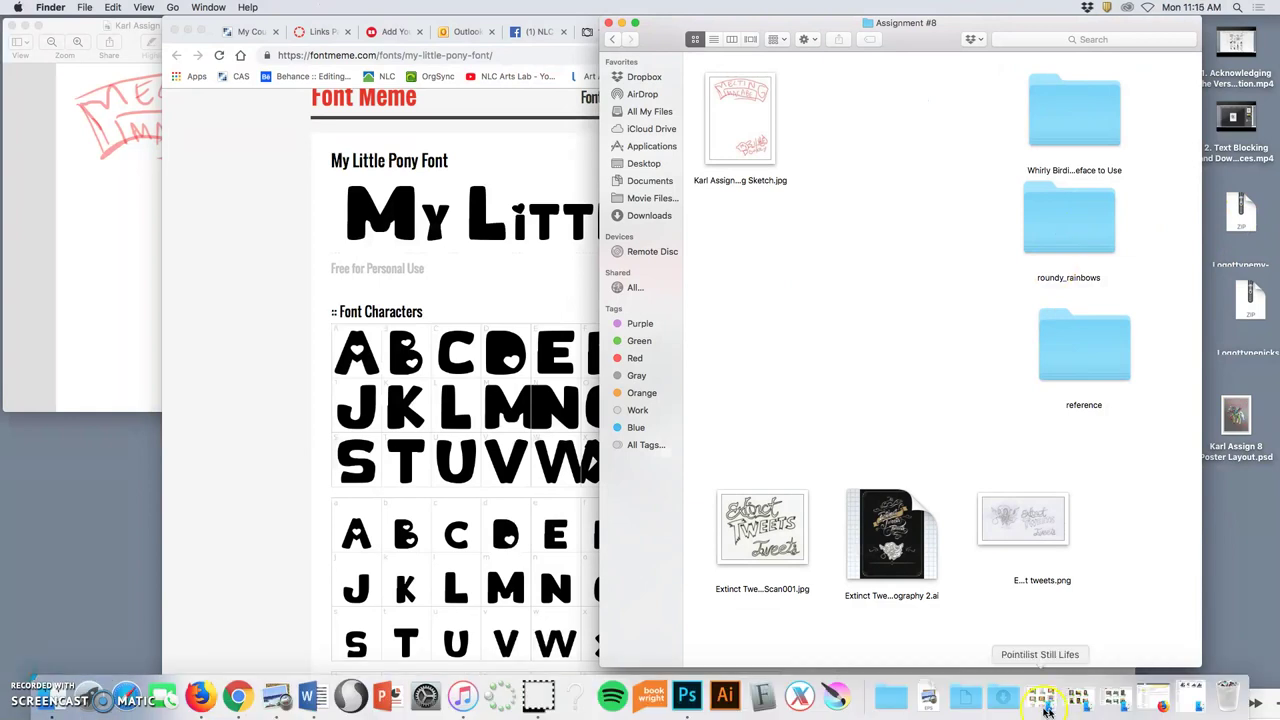
drag(1244, 220, 768, 250)
drag(1211, 290, 913, 283)
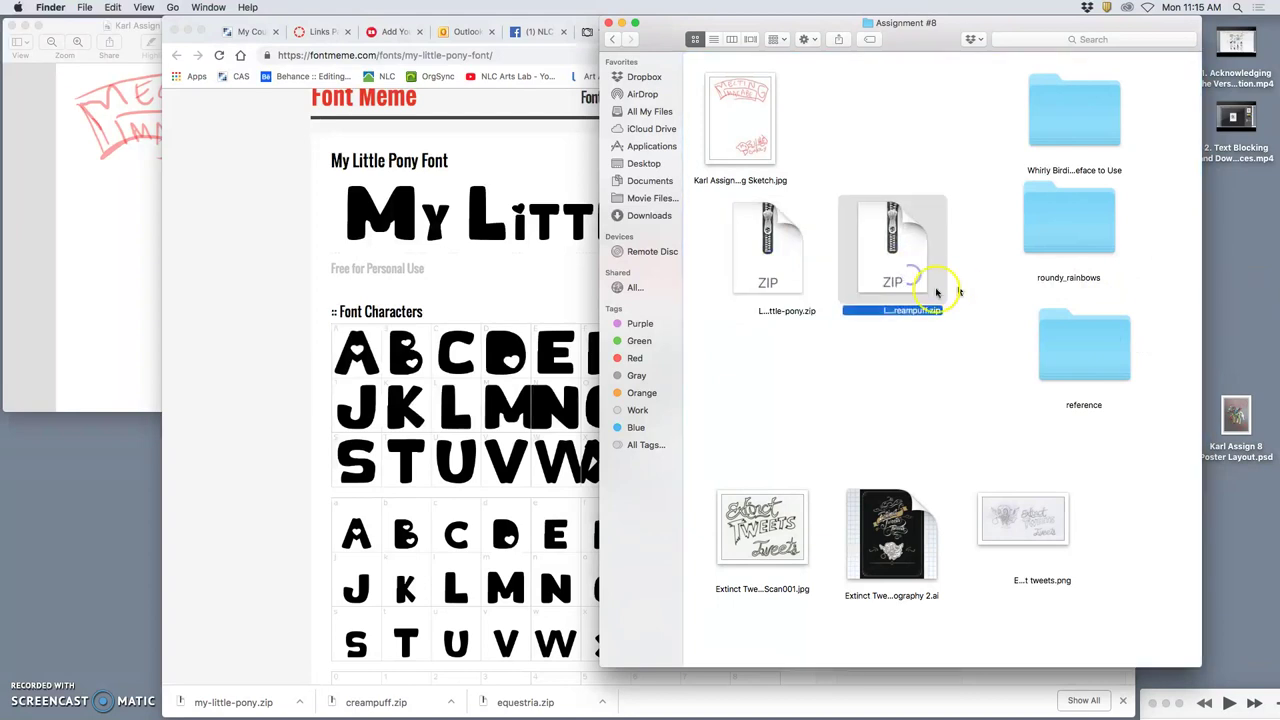
- Select the my-little-pony and equestria zips in Downloads and move them into Assignment #8
mouse_move(1120, 712)
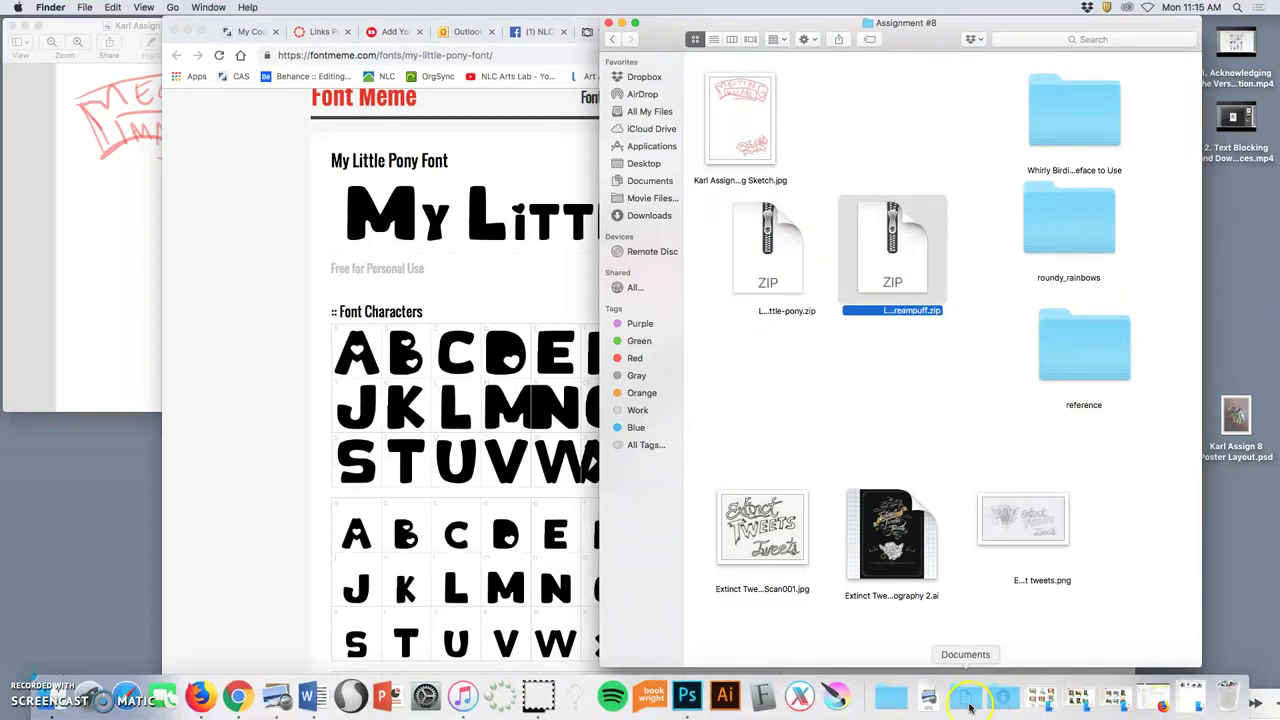
click(1003, 698)
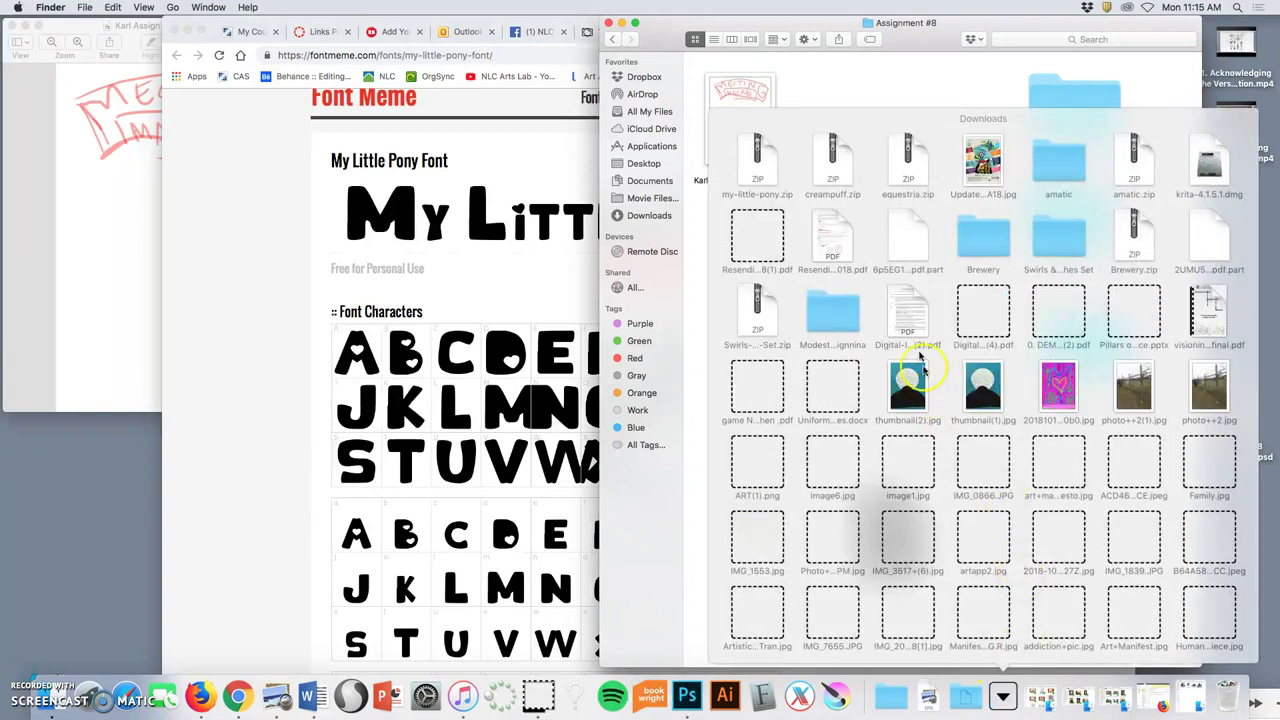
scroll(1063, 534, down, 15)
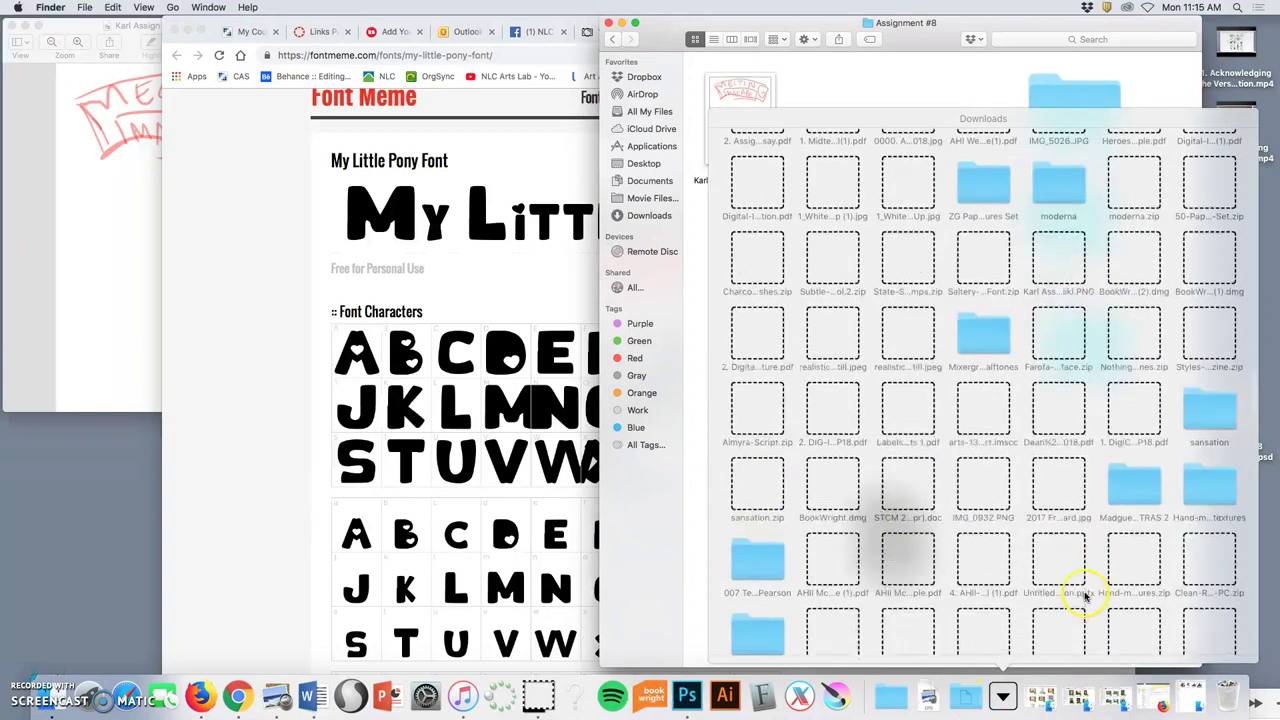
click(758, 615)
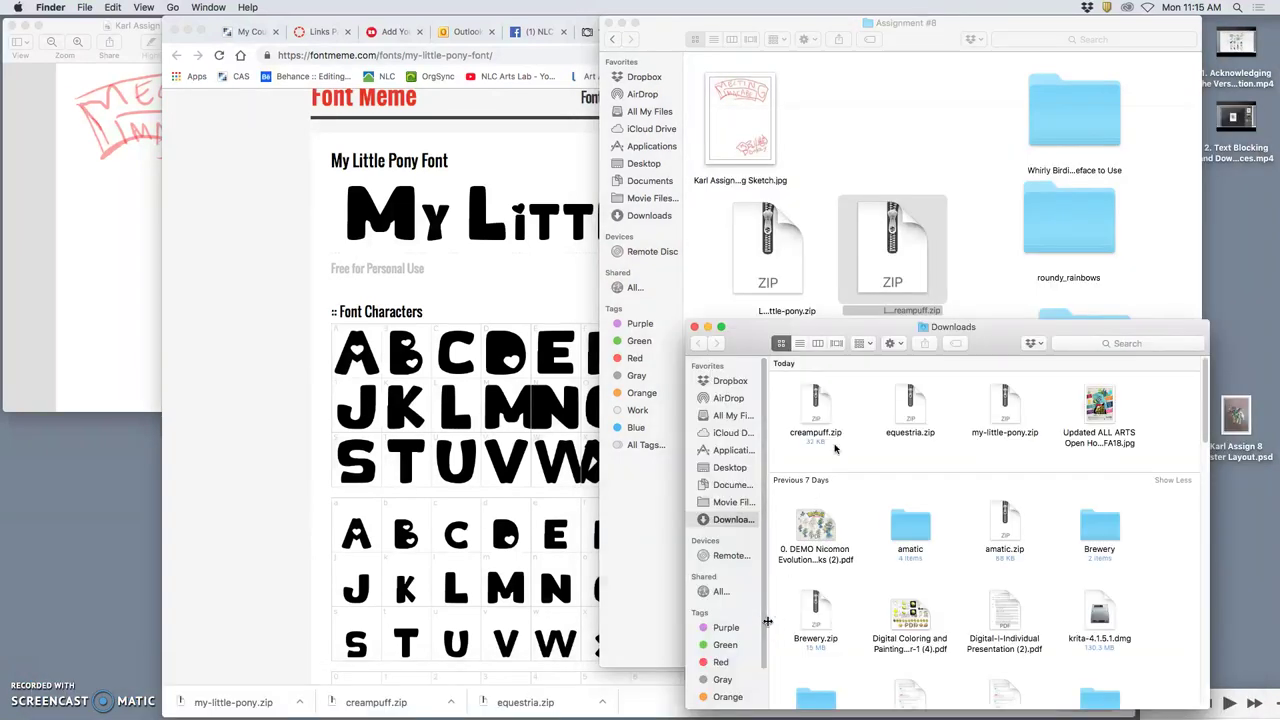
click(1003, 405)
super+click(910, 405)
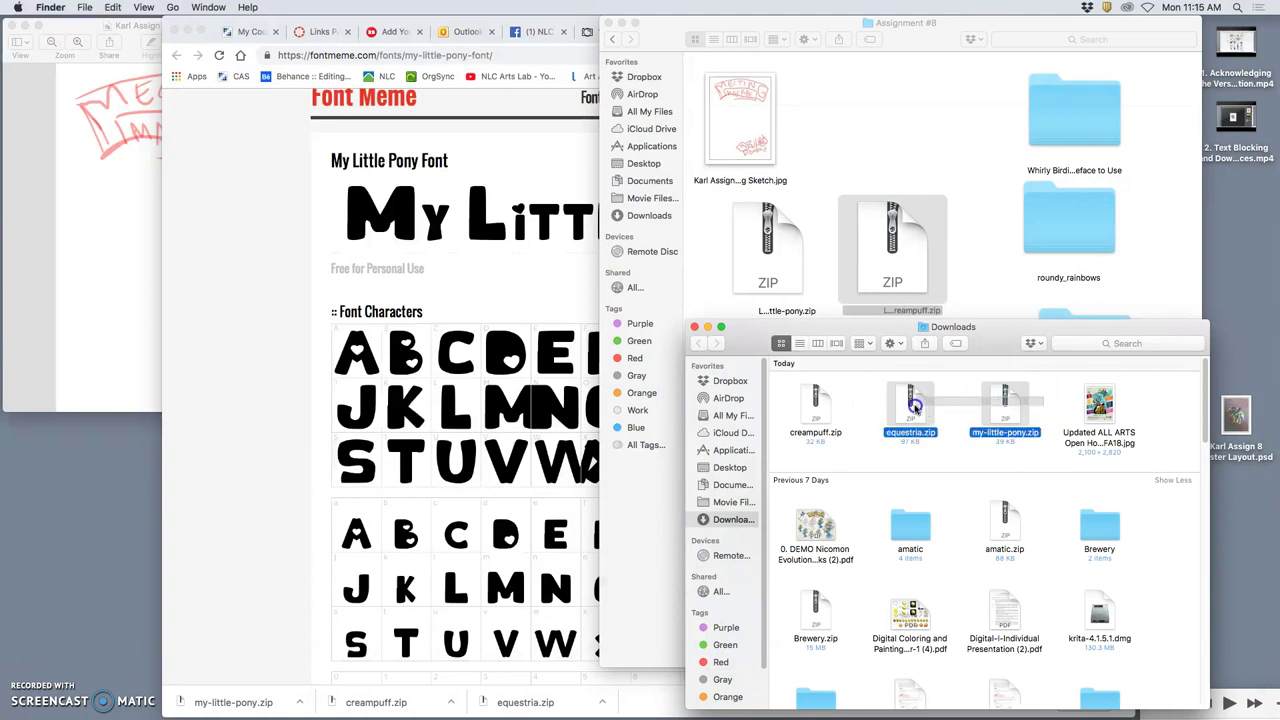
drag(910, 405, 905, 237)
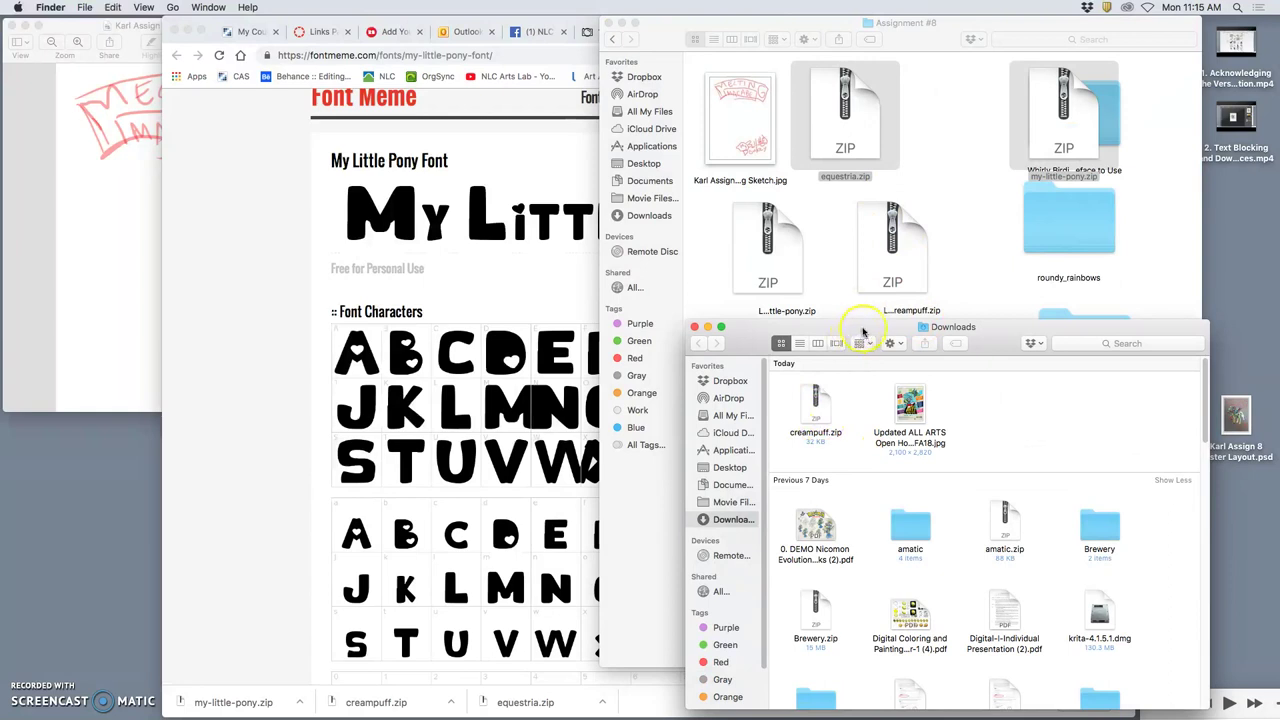
- Move the Downloads window aside and reposition the my-little-pony zip in Assignment #8
drag(866, 330, 1042, 547)
click(910, 352)
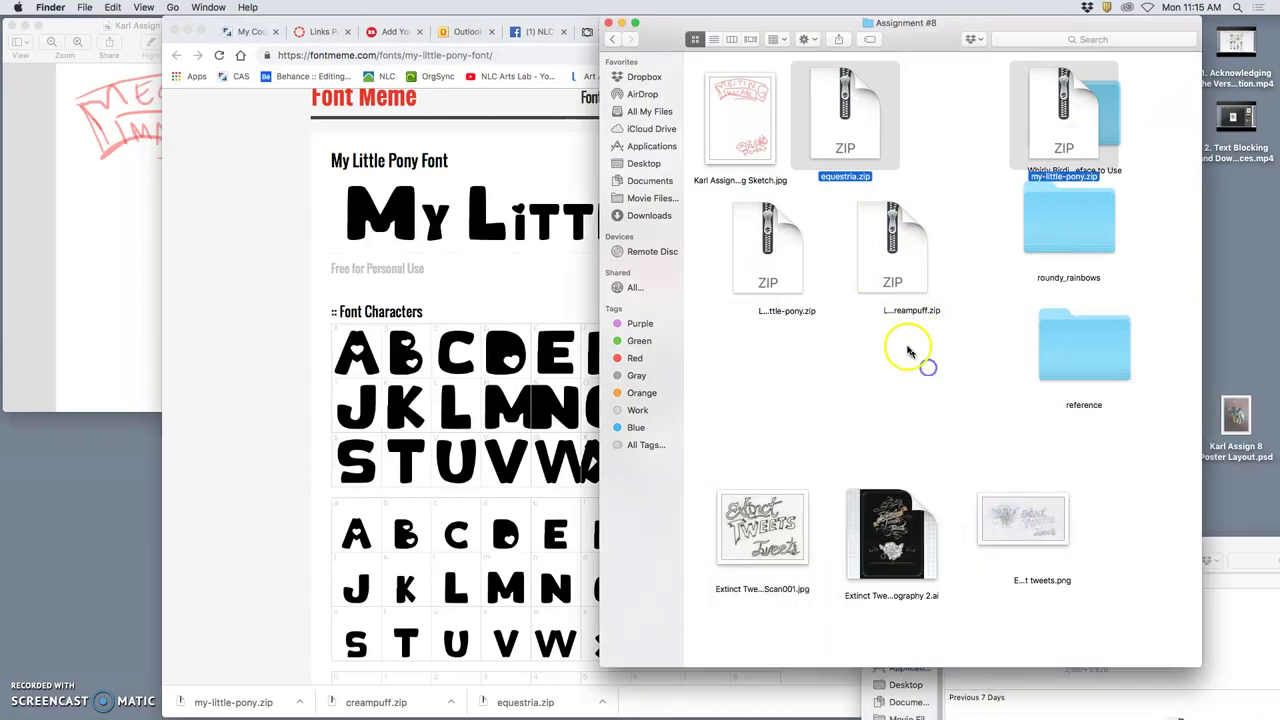
click(929, 377)
drag(1050, 113, 768, 385)
- Unzip the equestria and creampuff archives, placing the extracted items beside their zips
click(843, 145)
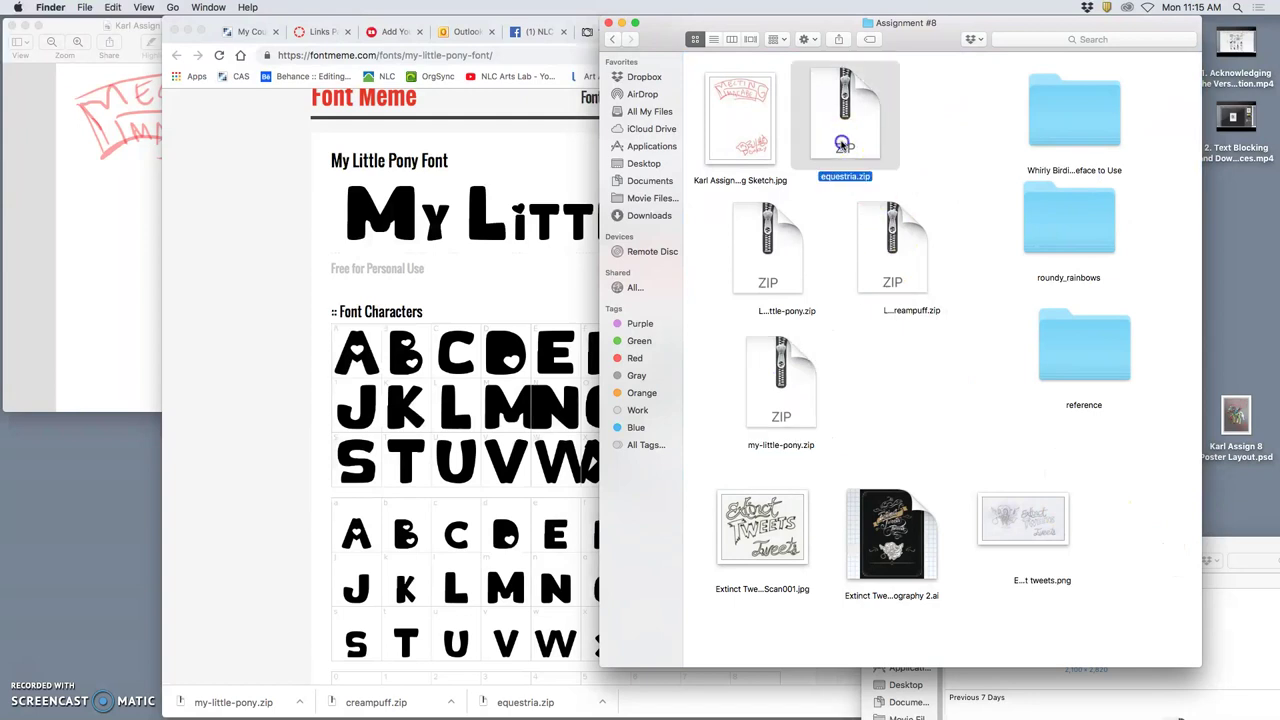
double_click(843, 145)
drag(887, 140, 970, 150)
double_click(895, 273)
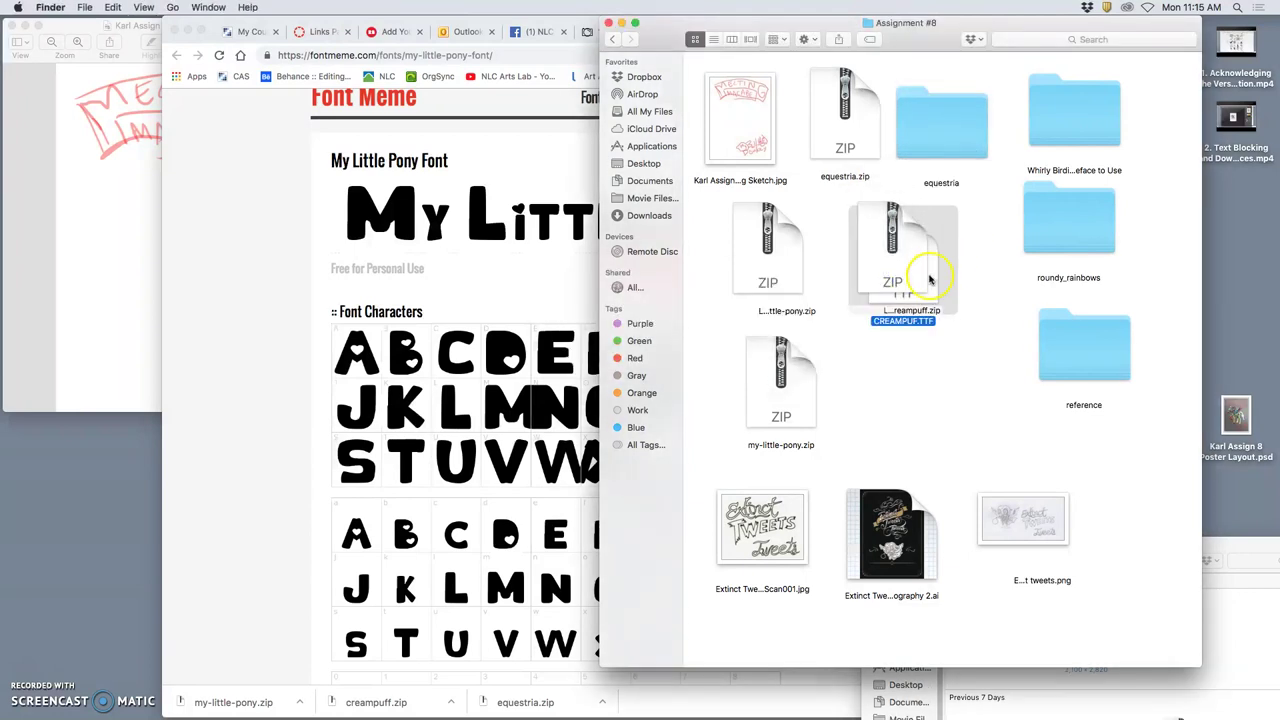
drag(952, 283, 1005, 295)
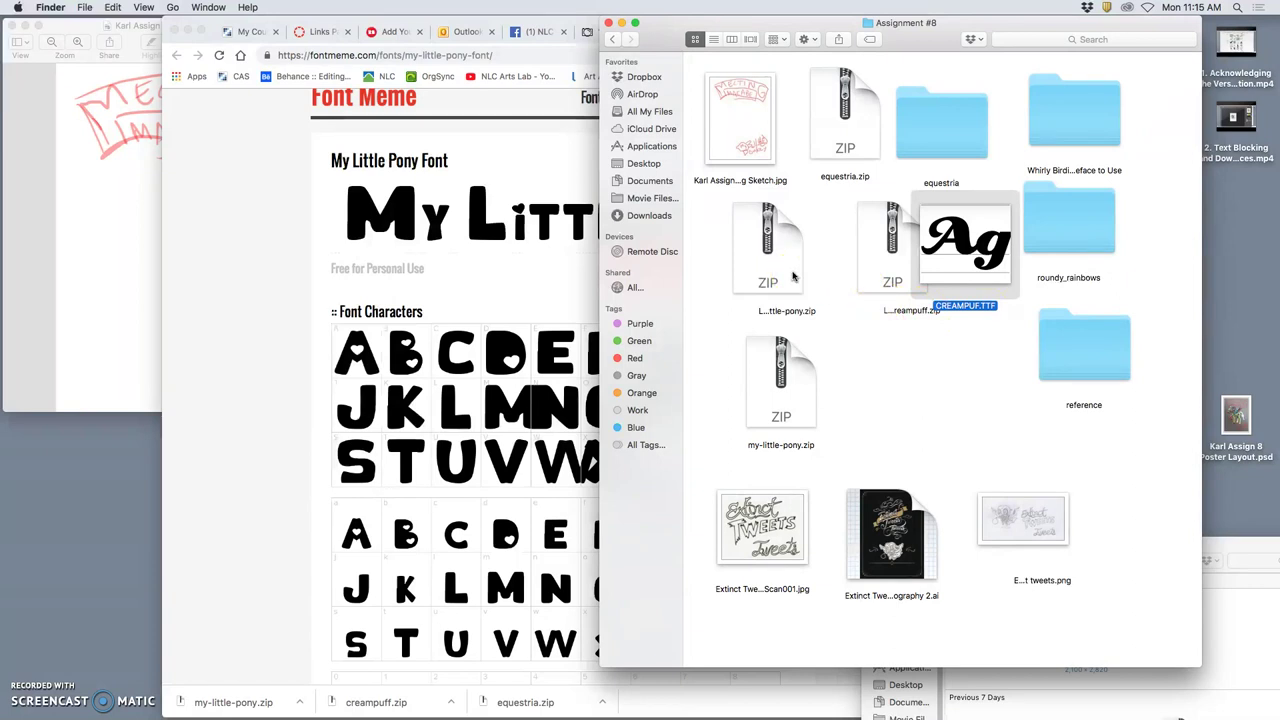
- Unzip the my-little-pony font archive
double_click(793, 276)
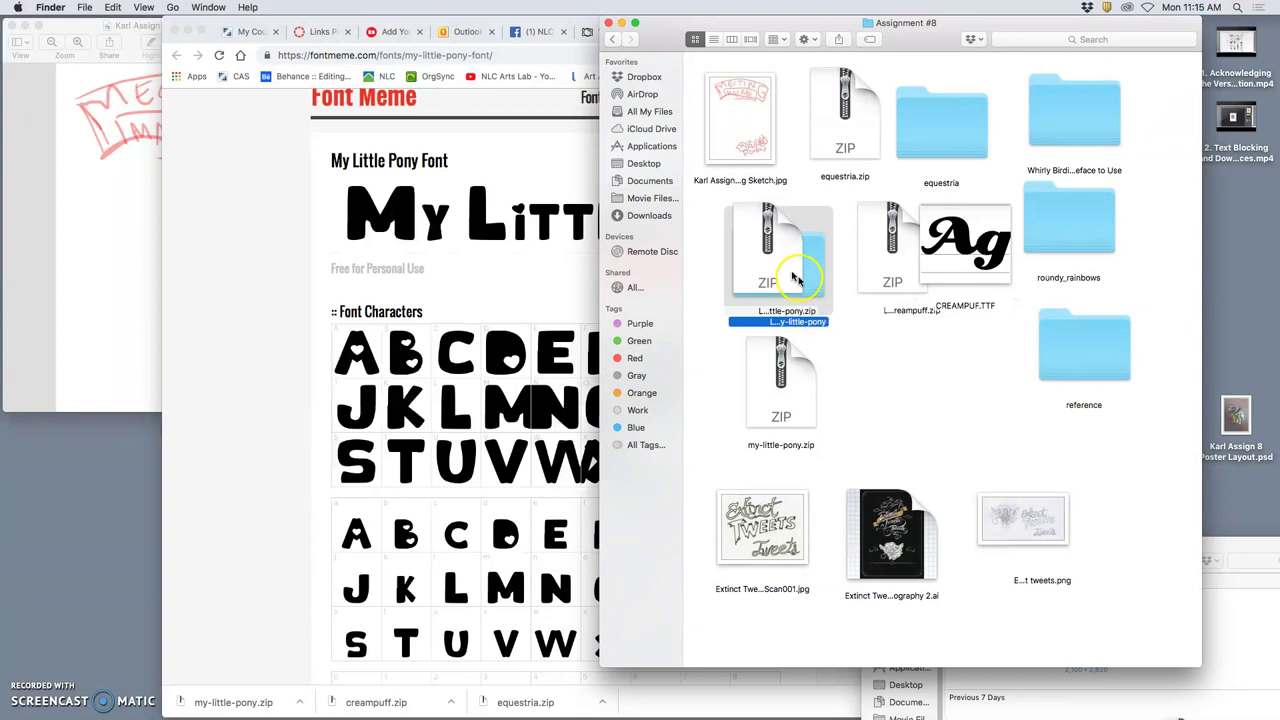
click(806, 405)
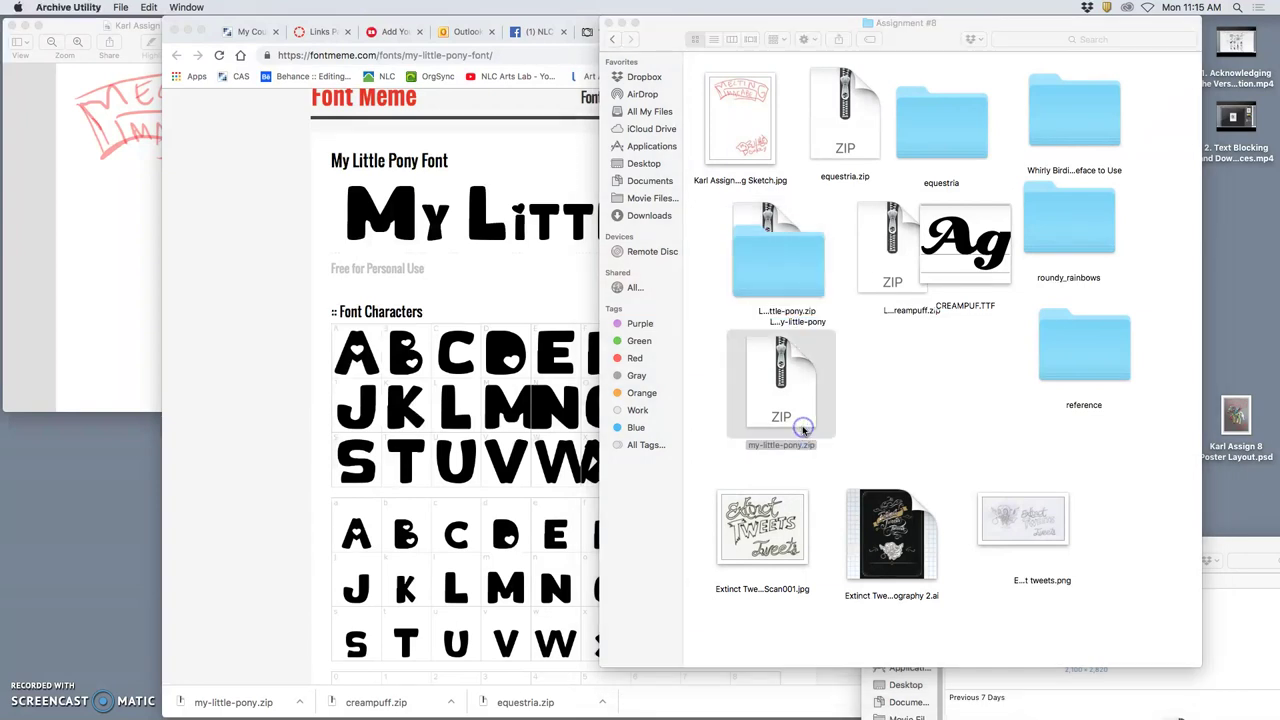
double_click(803, 430)
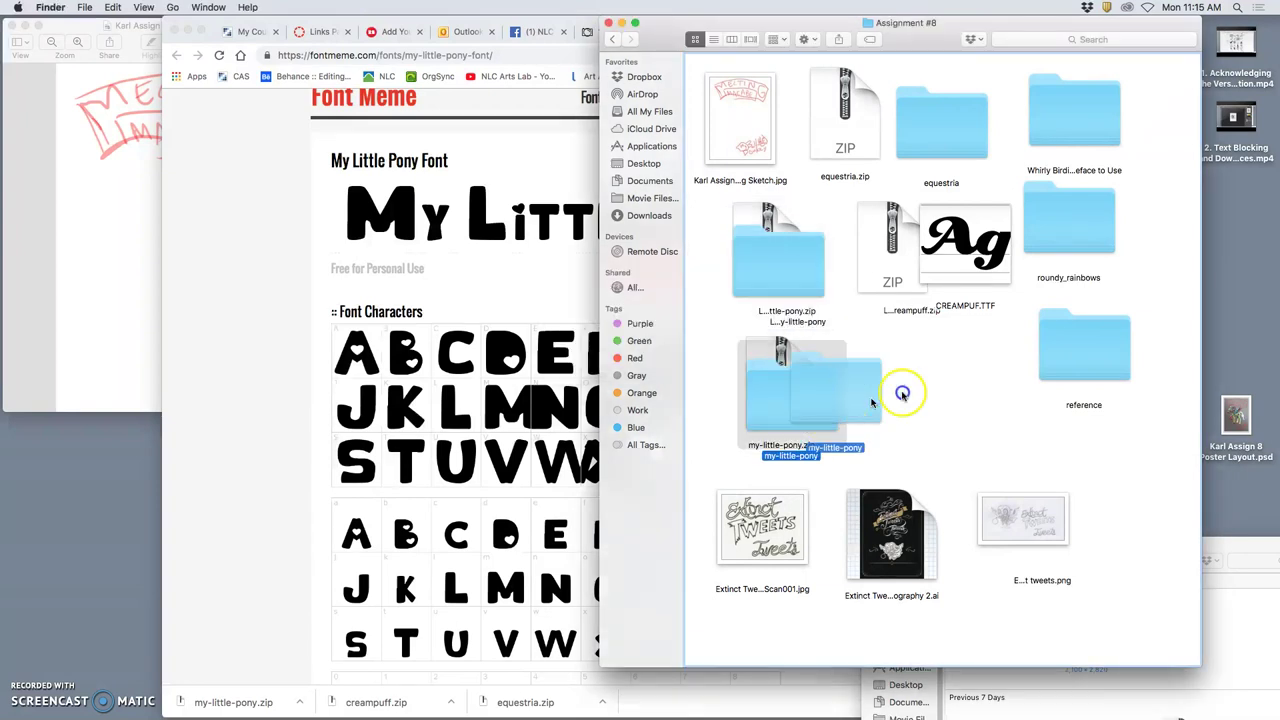
- Open the equestria folder and select its four .otf font files
click(894, 328)
double_click(949, 127)
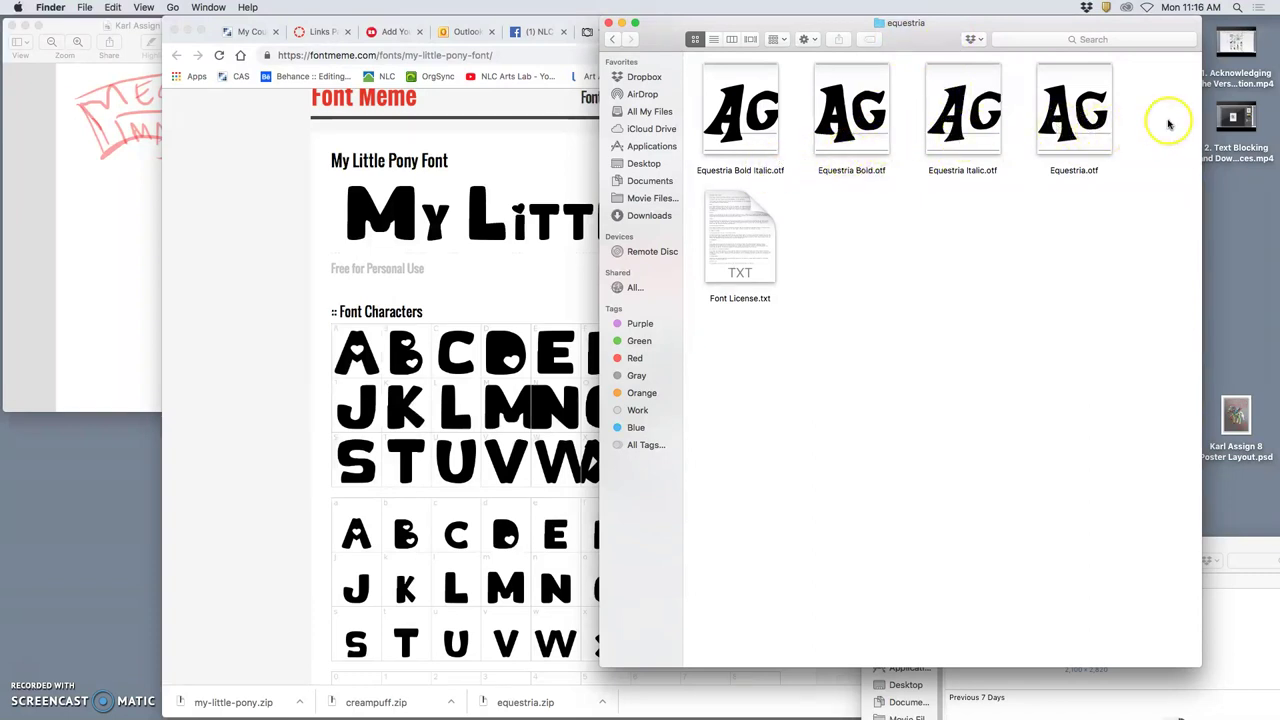
drag(1156, 114, 753, 128)
- Preview the Equestria fonts, tick all four styles in Font Validation, and install them
double_click(757, 127)
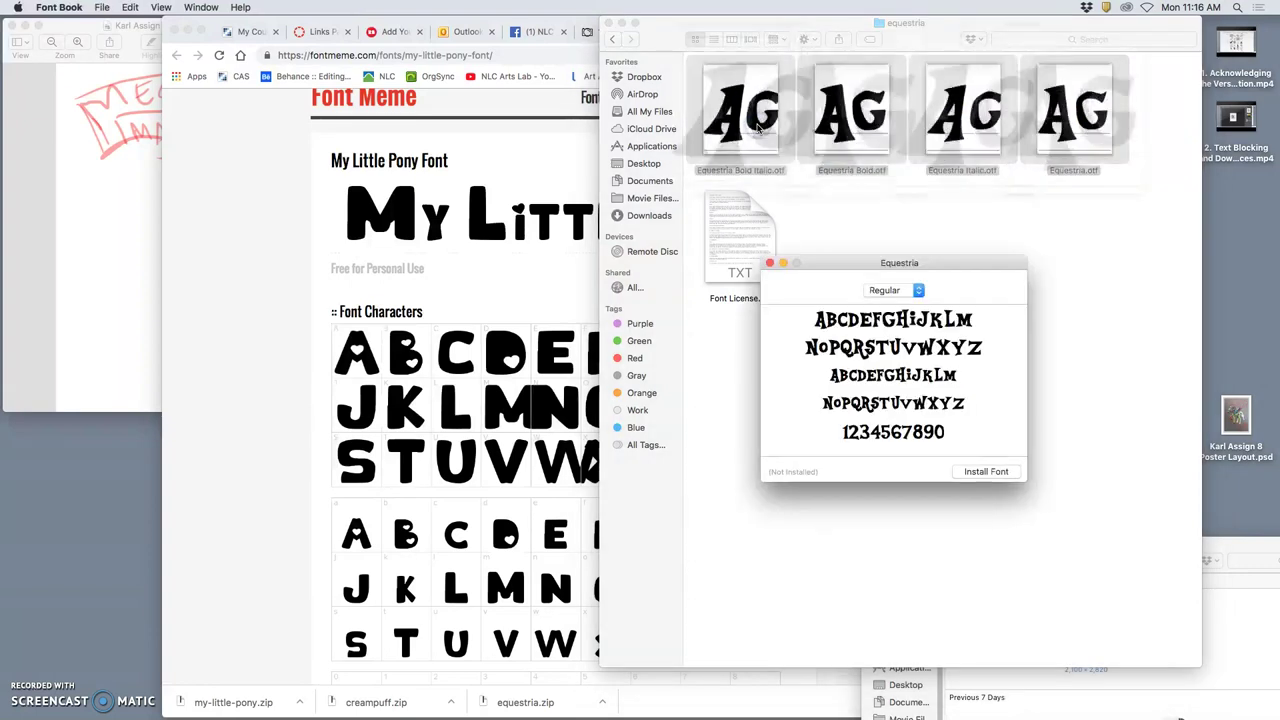
click(987, 472)
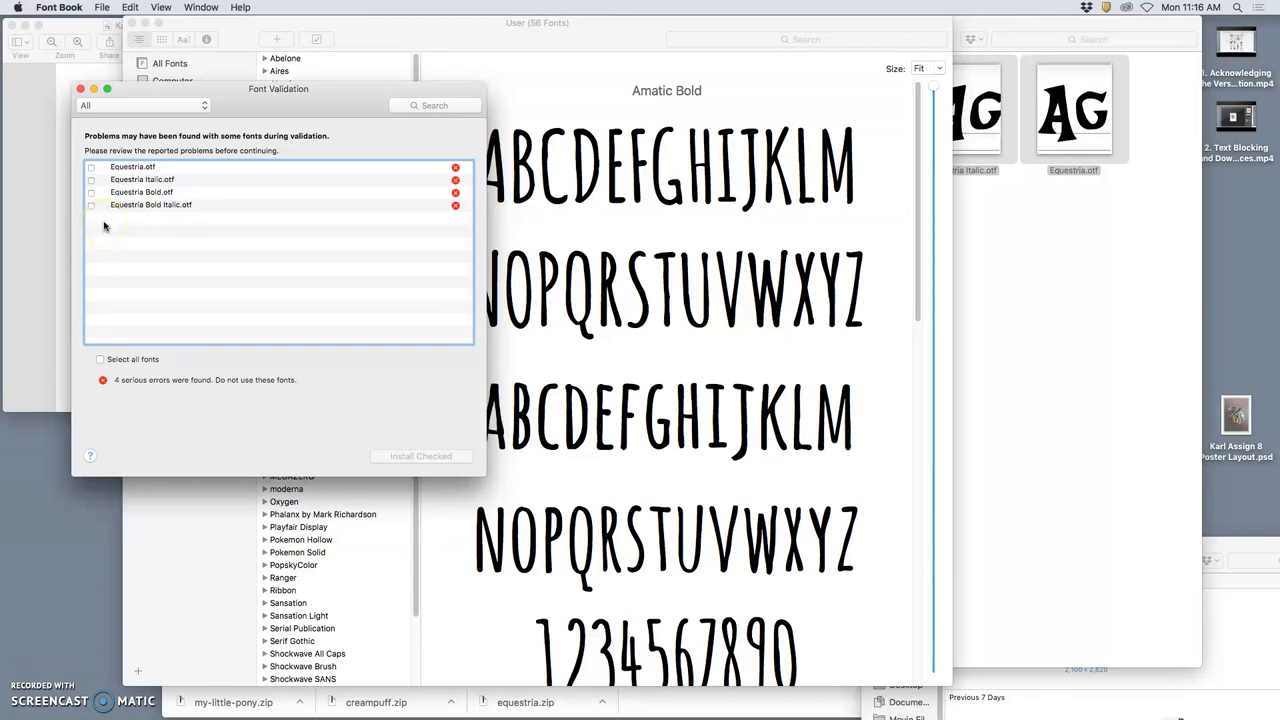
click(91, 168)
click(91, 180)
click(91, 192)
click(92, 205)
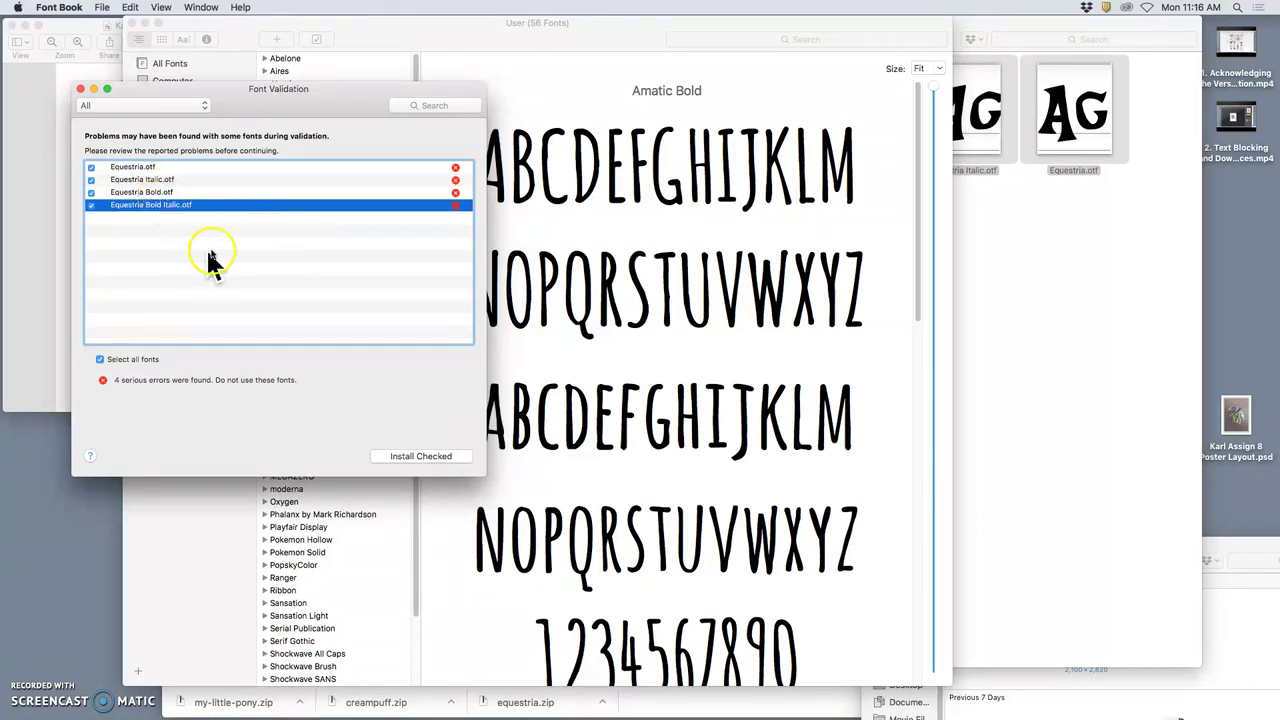
click(413, 457)
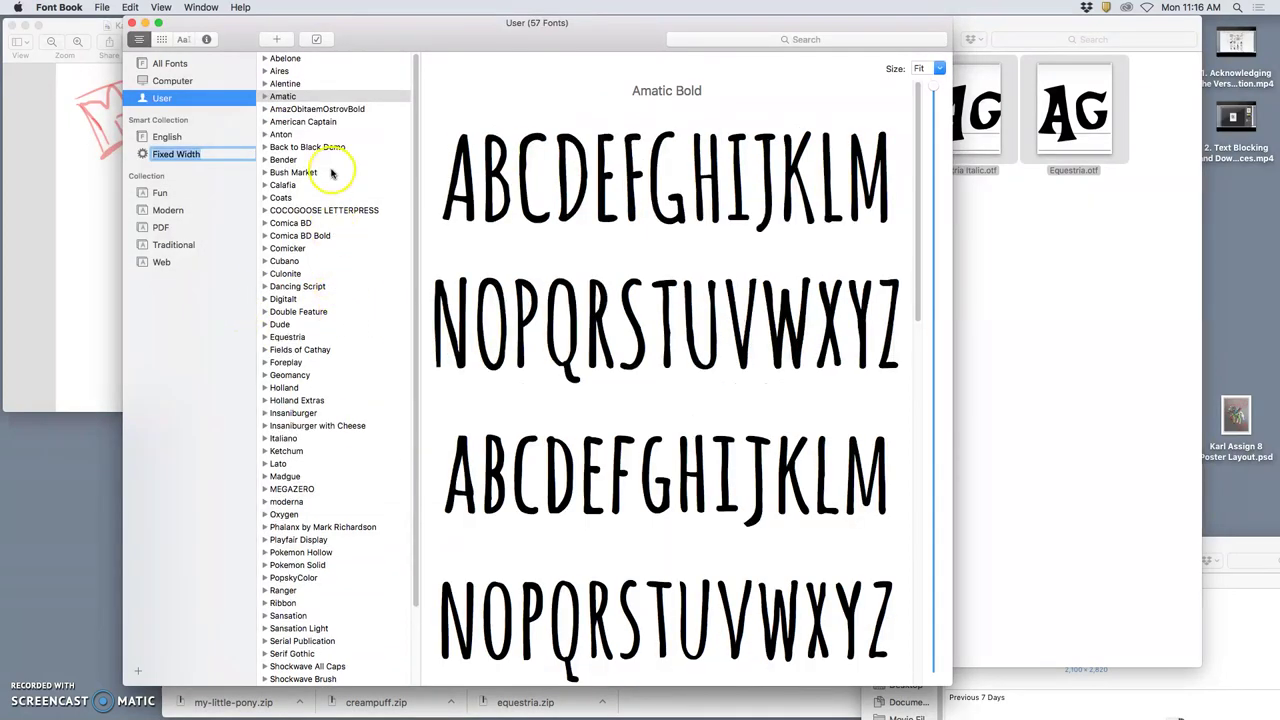
- Expand Equestria in the User fonts and view Regular, Italic, Bold and Bold Italic
scroll(298, 177, down, 3)
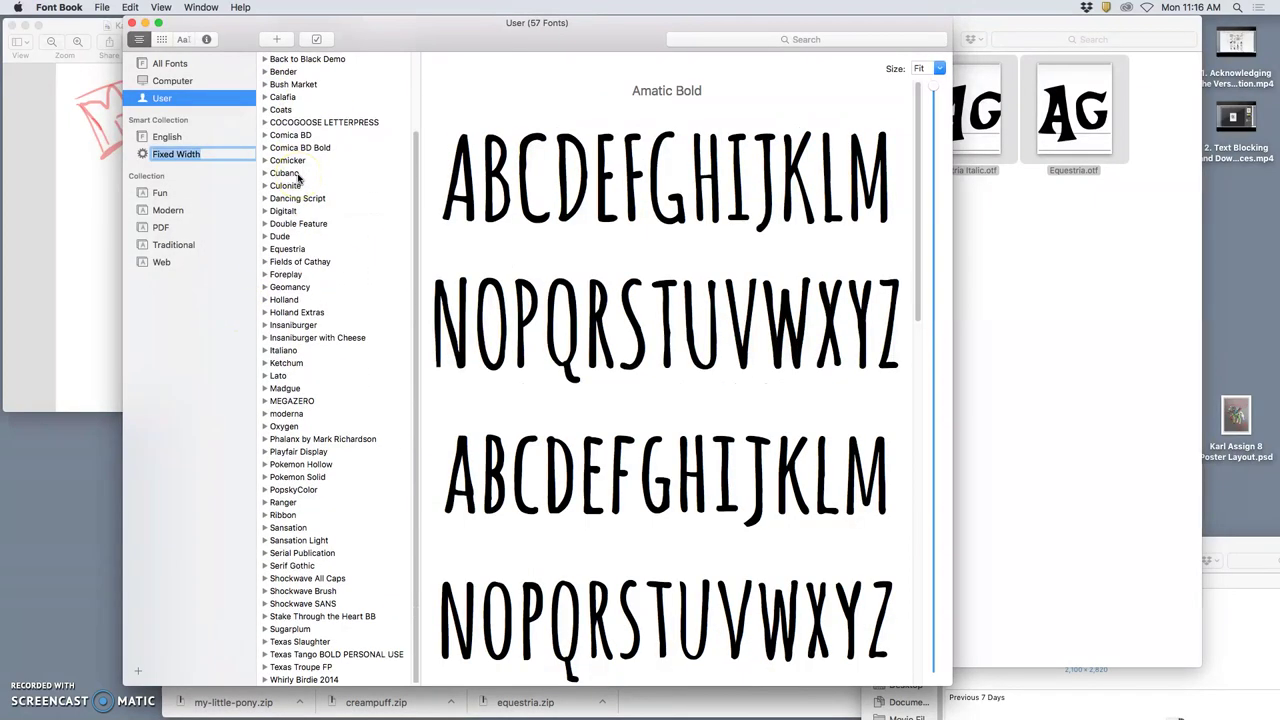
scroll(298, 177, up, 3)
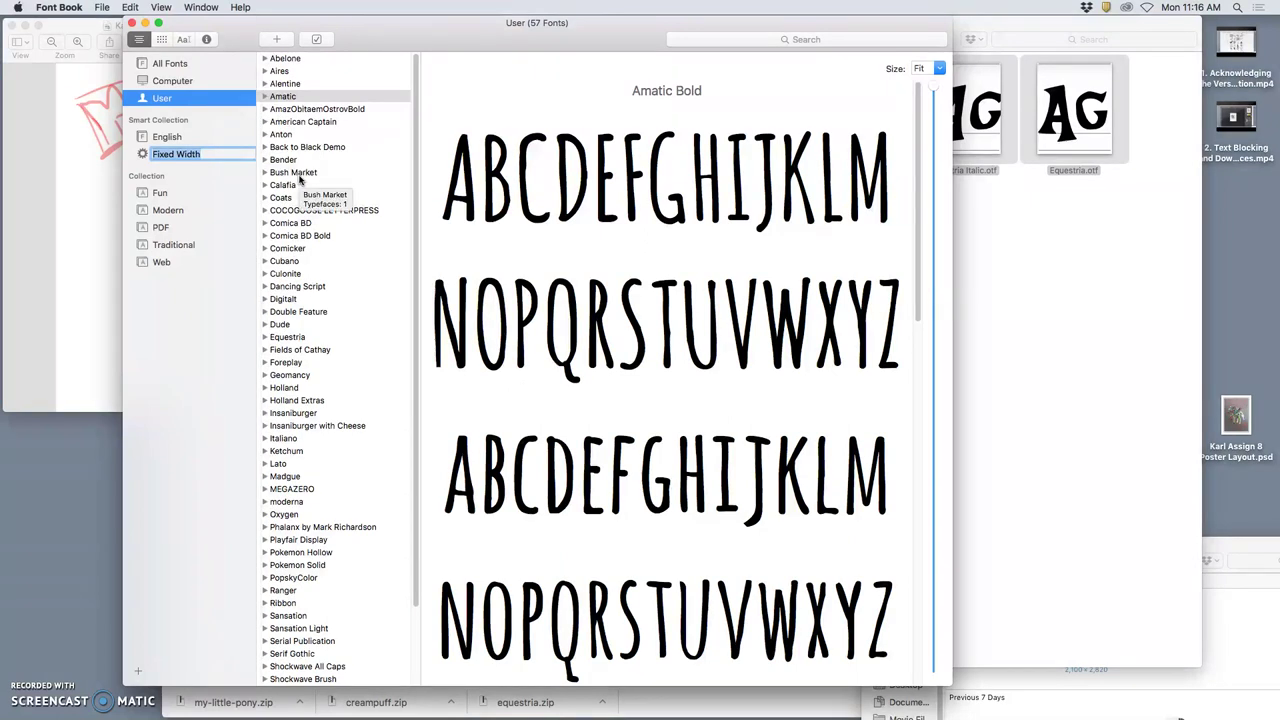
scroll(298, 177, down, 2)
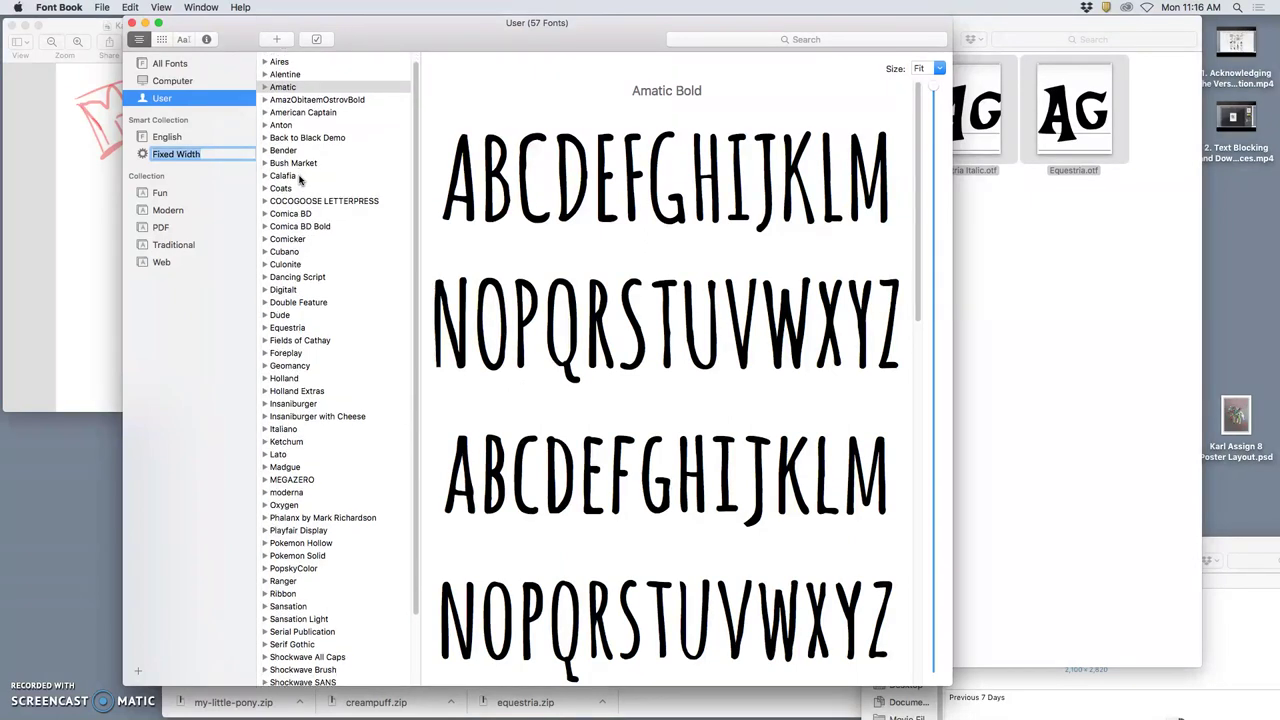
click(288, 318)
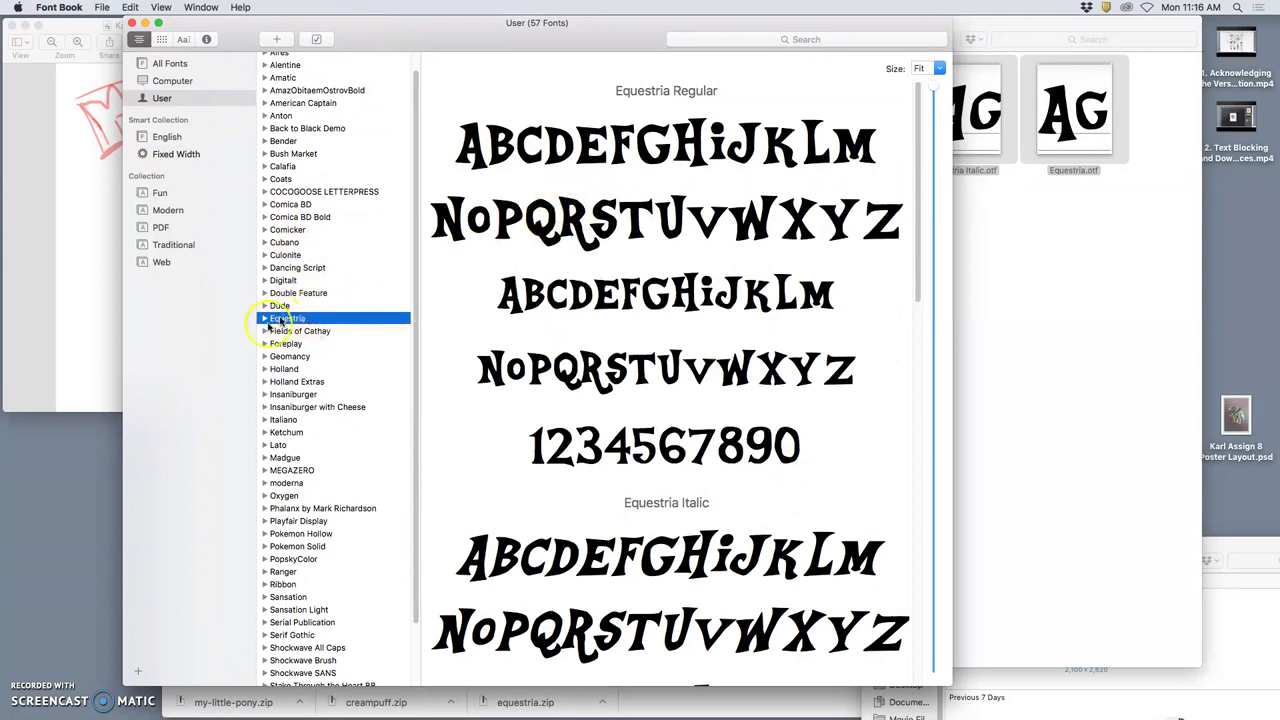
click(265, 318)
click(294, 331)
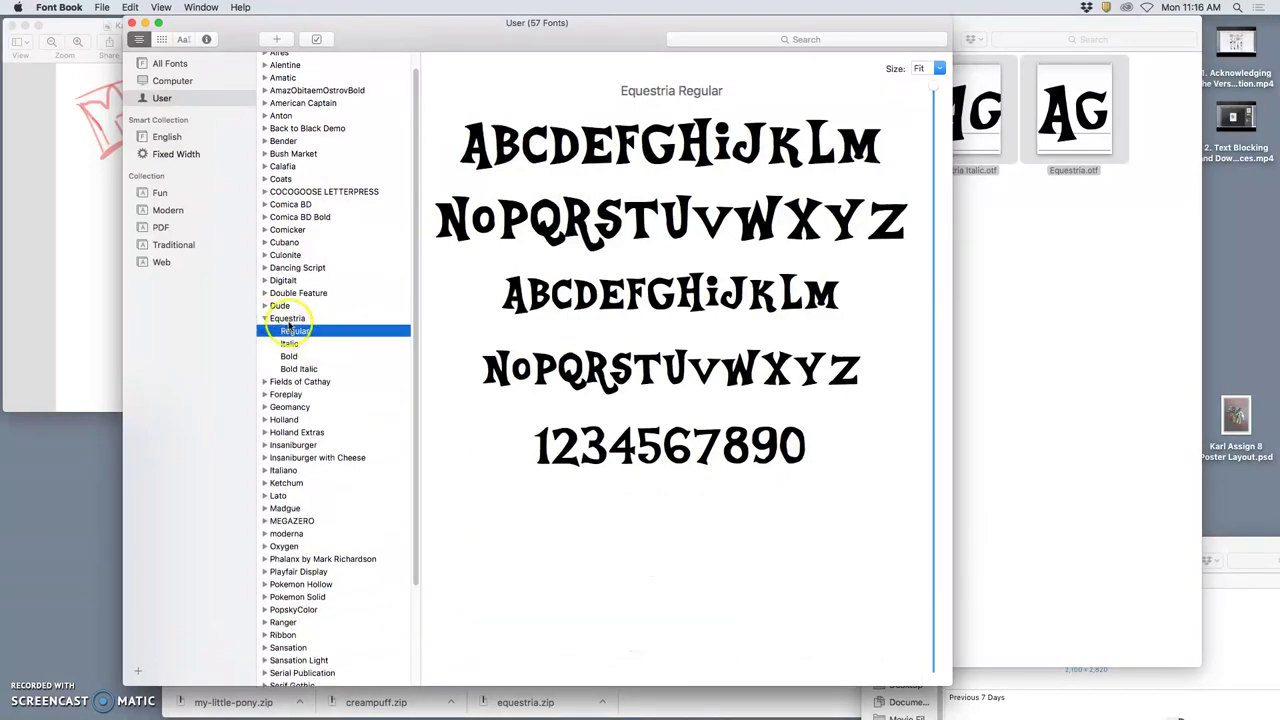
click(289, 343)
click(289, 356)
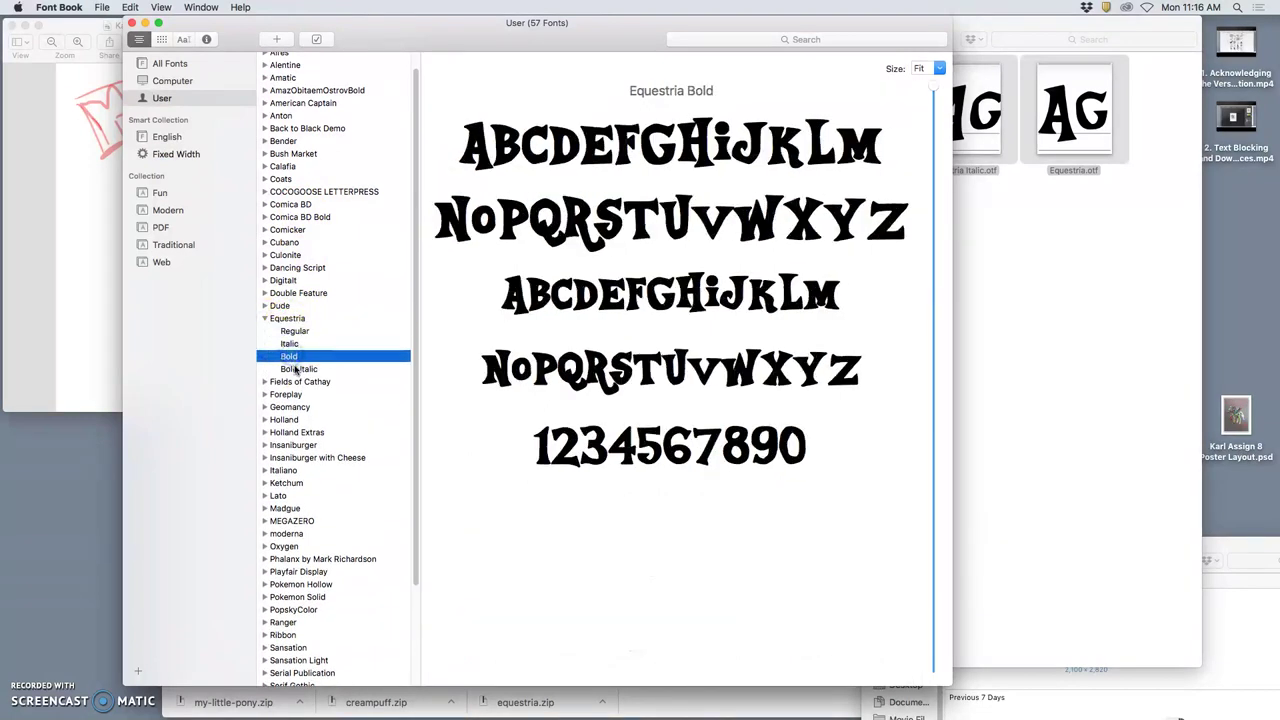
click(295, 369)
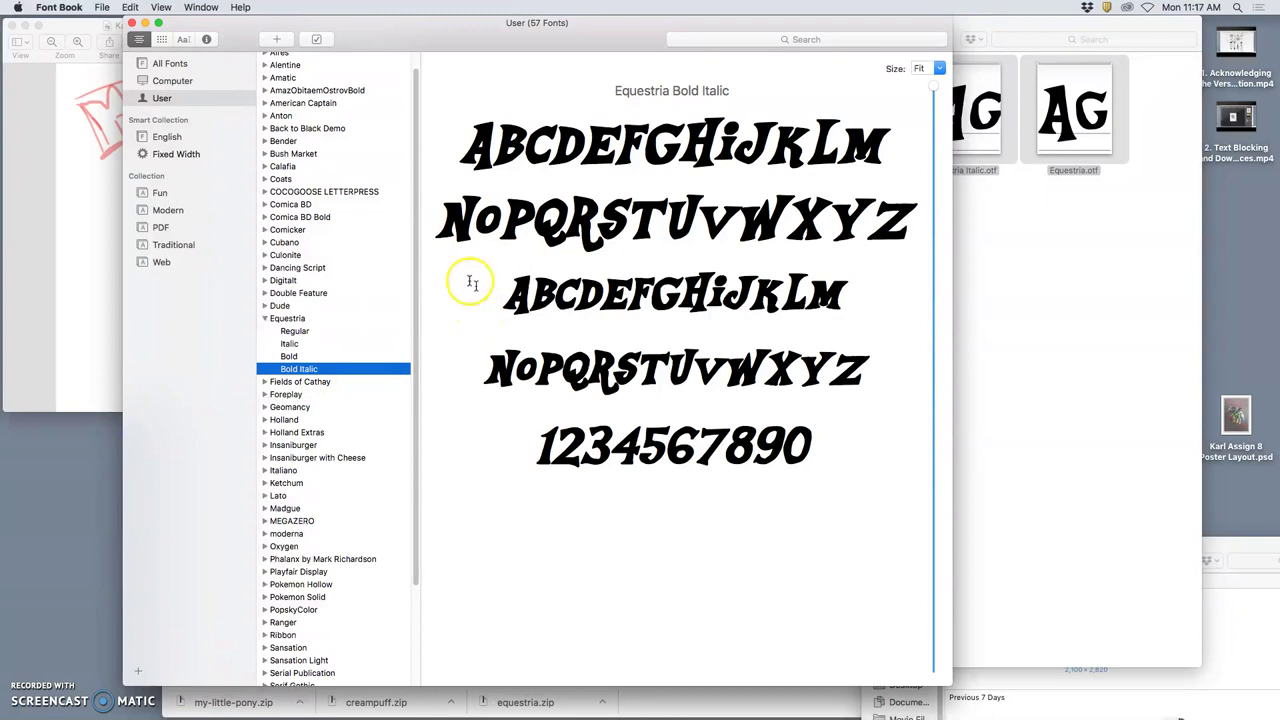
- Go back to Assignment #8 and rename the equestria folder to TOP equestria
click(975, 138)
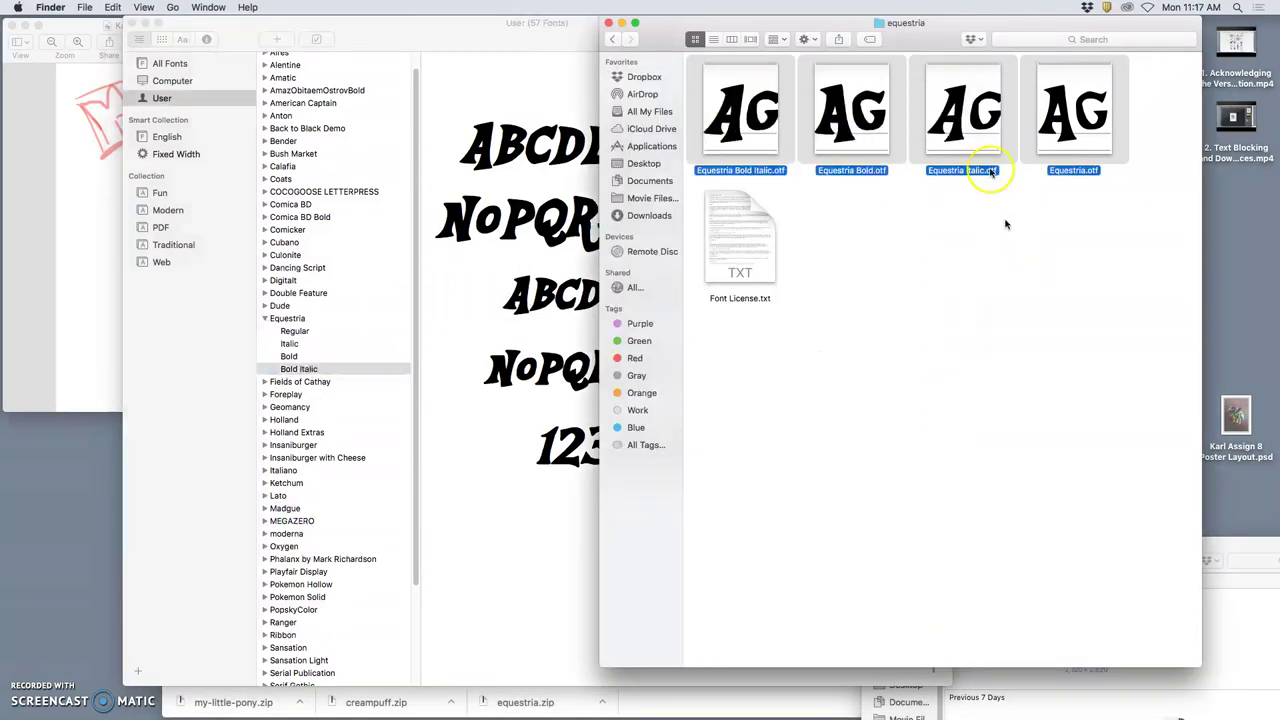
click(619, 44)
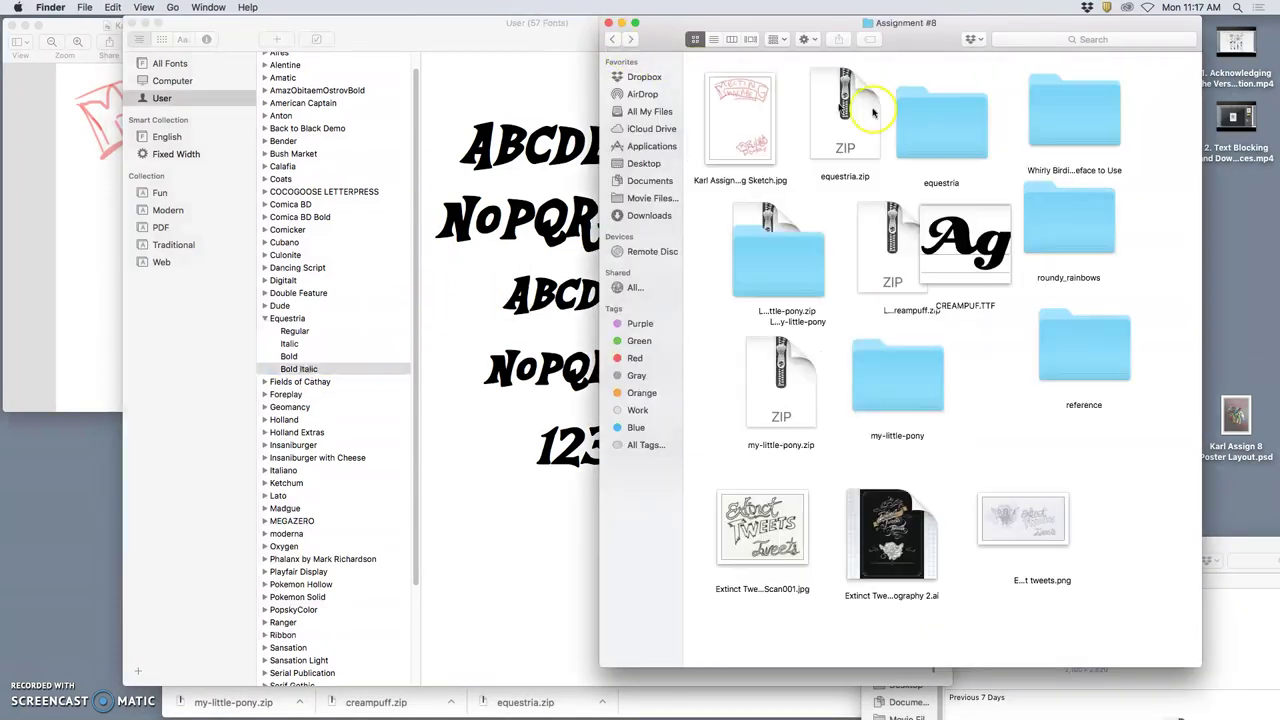
click(950, 132)
right_click(958, 133)
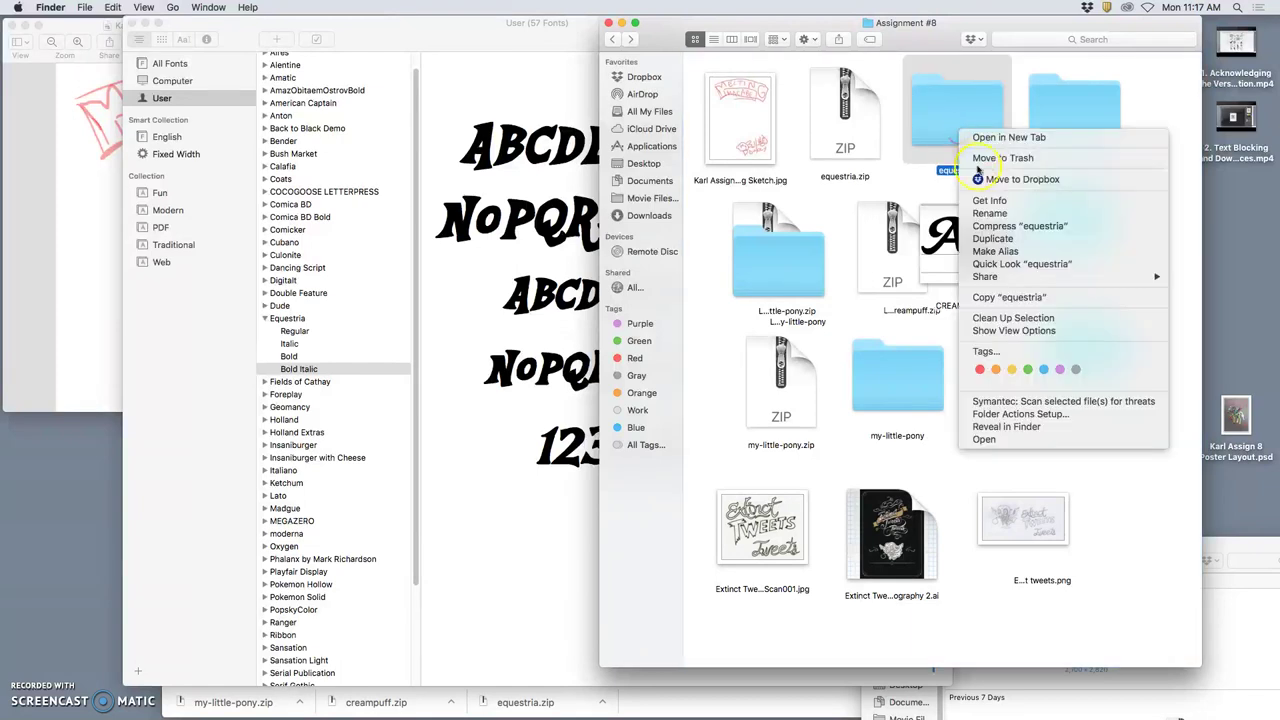
click(941, 176)
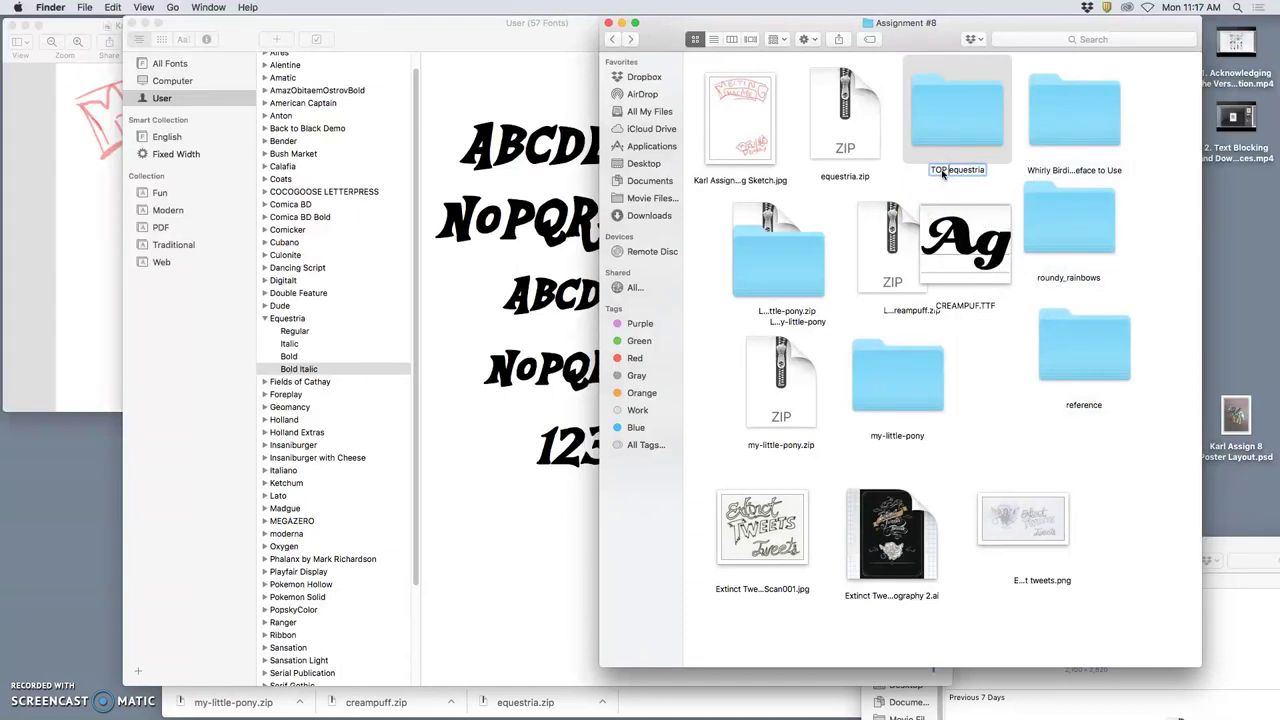
- Tag TOP equestria green, then look inside the Whirly Birdie and roundy_rainbows folders
right_click(940, 117)
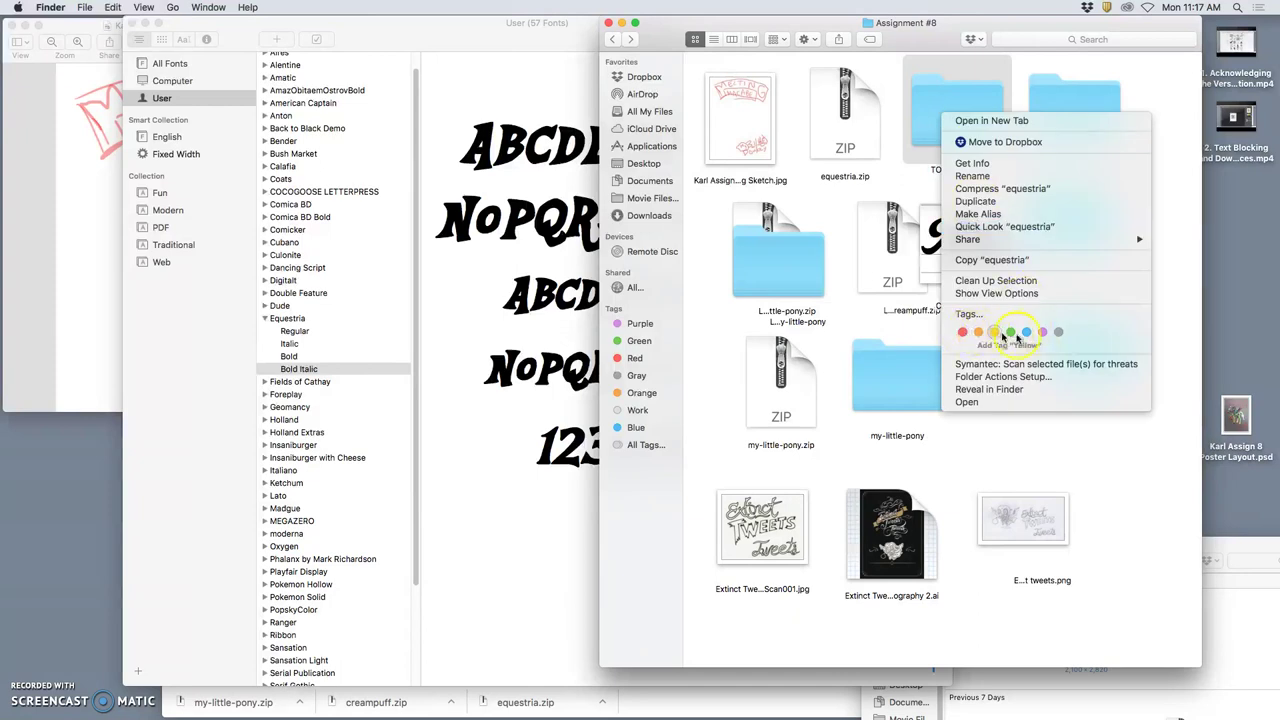
click(1011, 334)
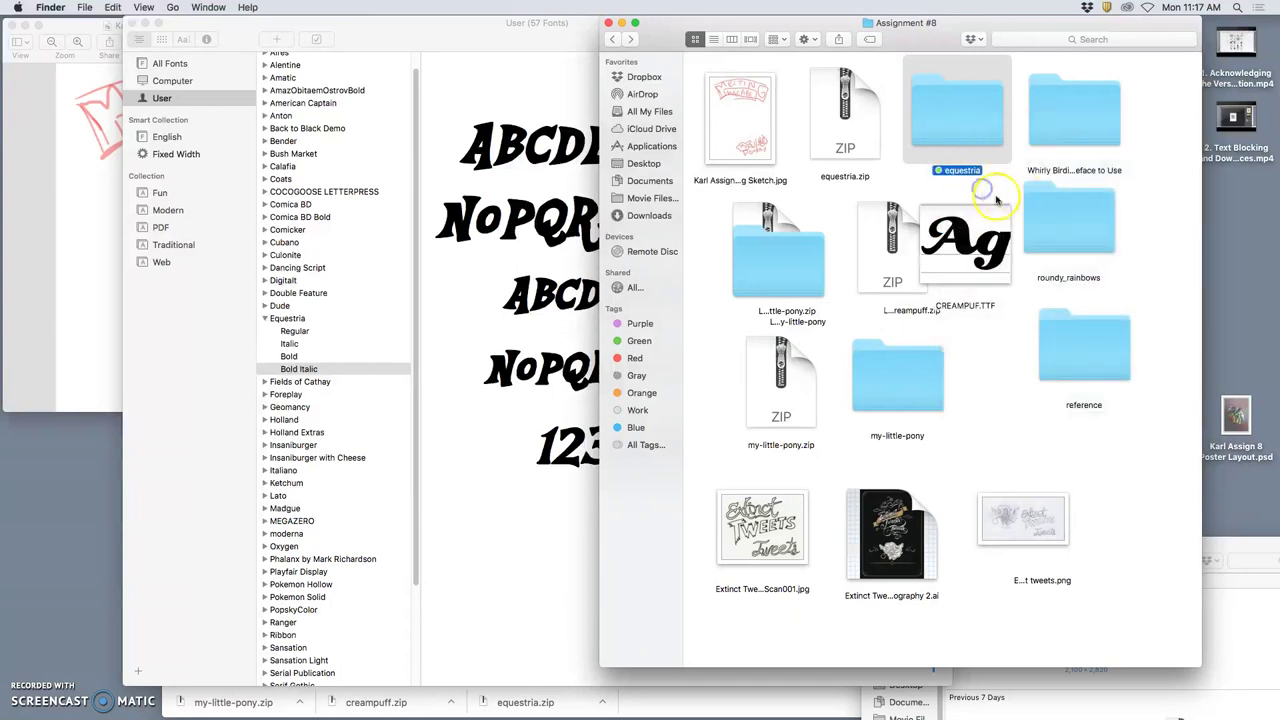
double_click(1072, 125)
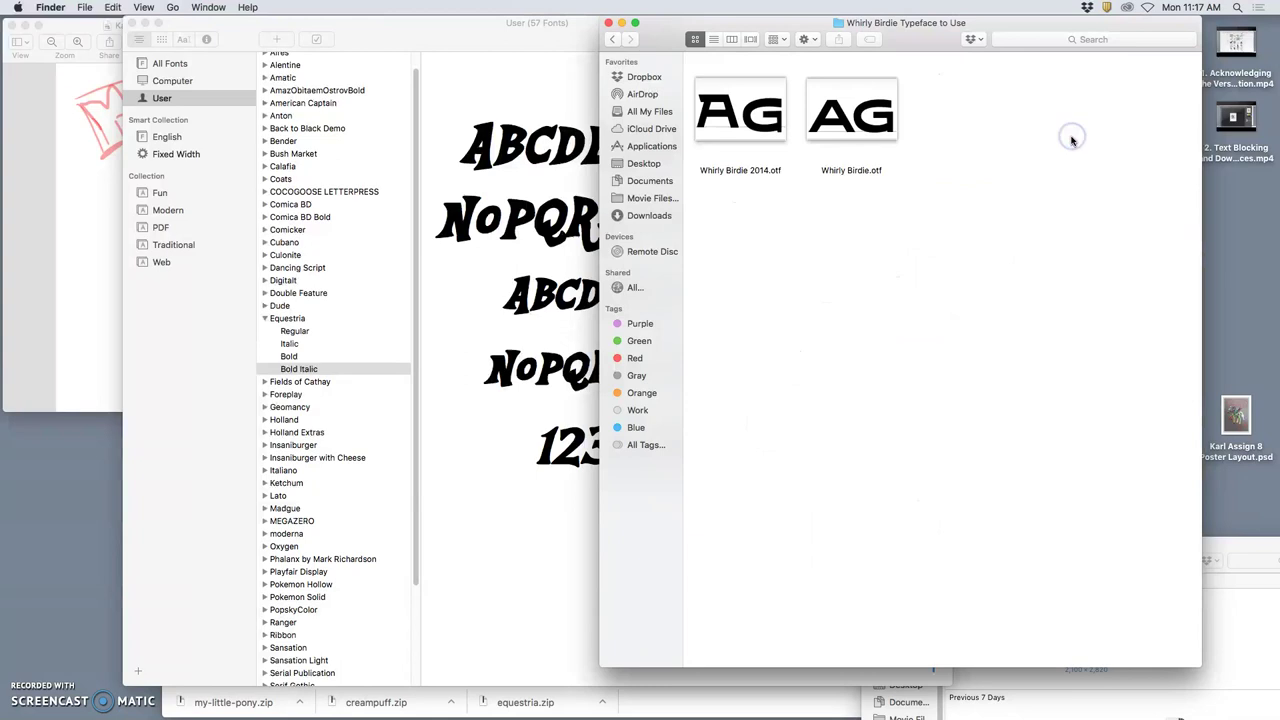
click(616, 42)
double_click(1060, 215)
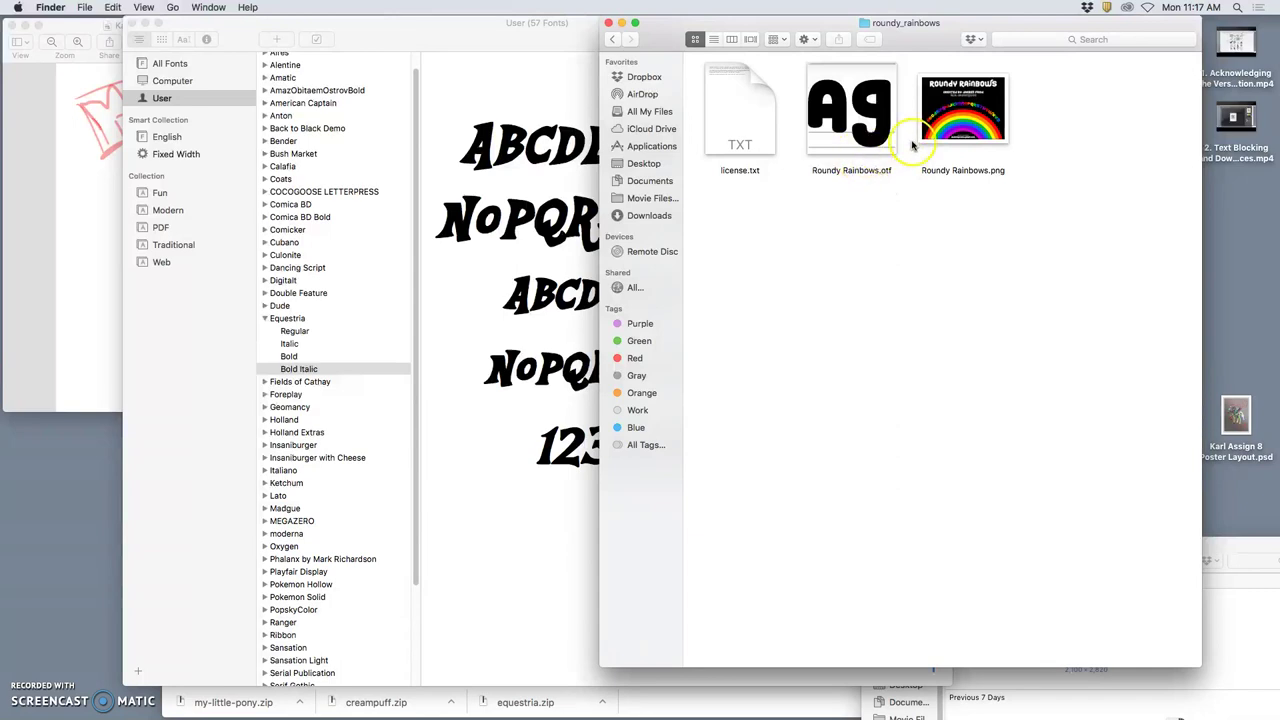
click(613, 41)
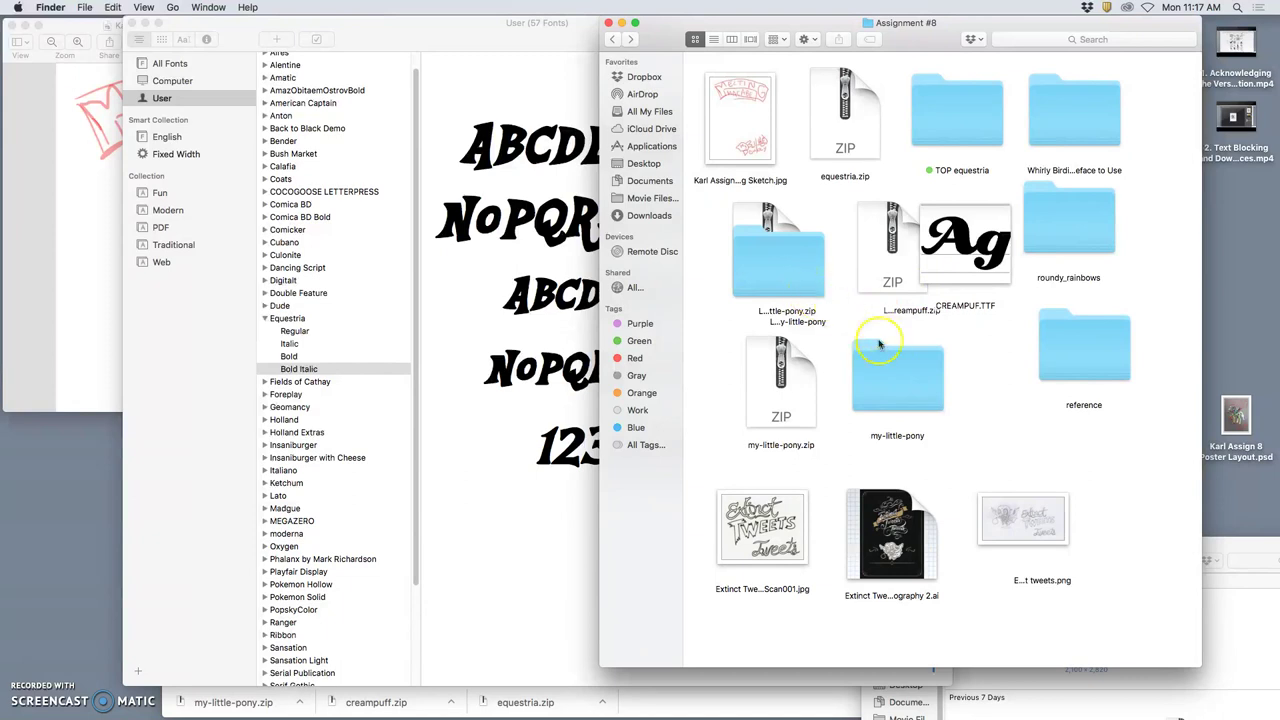
- Install the Creampuff font from CREAMPUFF.TTF despite its validation error
click(967, 262)
double_click(967, 262)
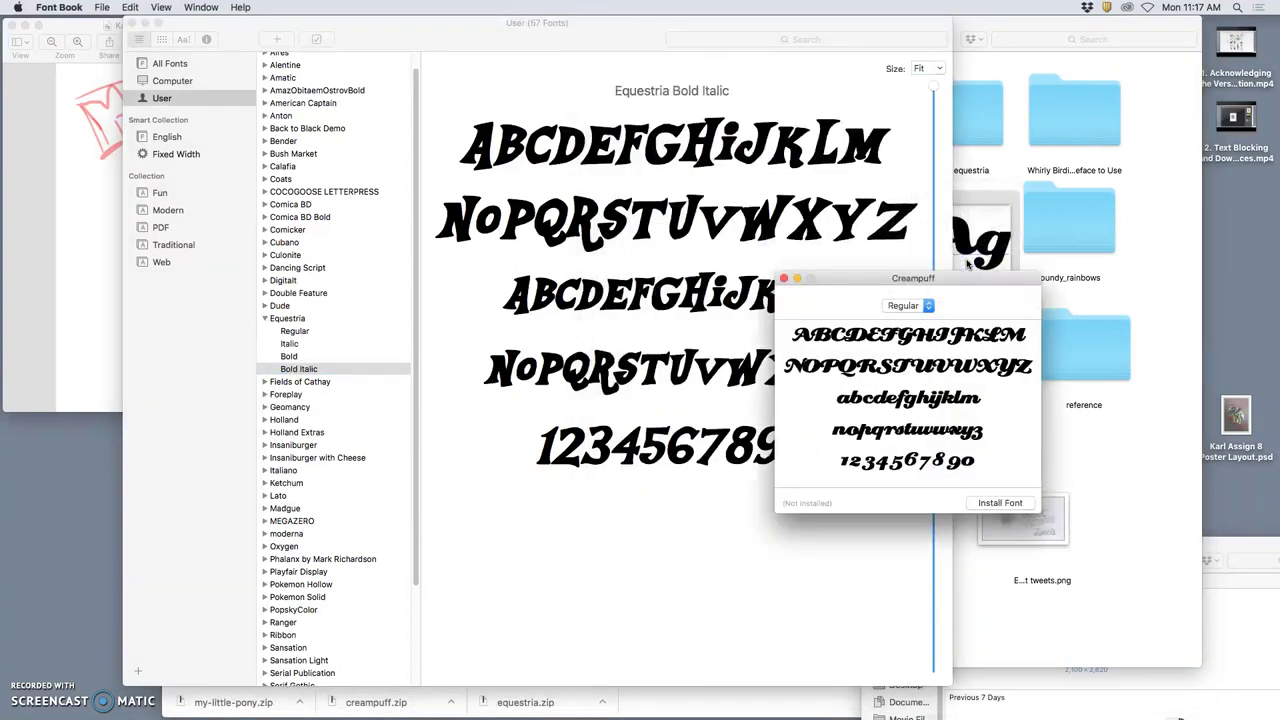
click(1013, 507)
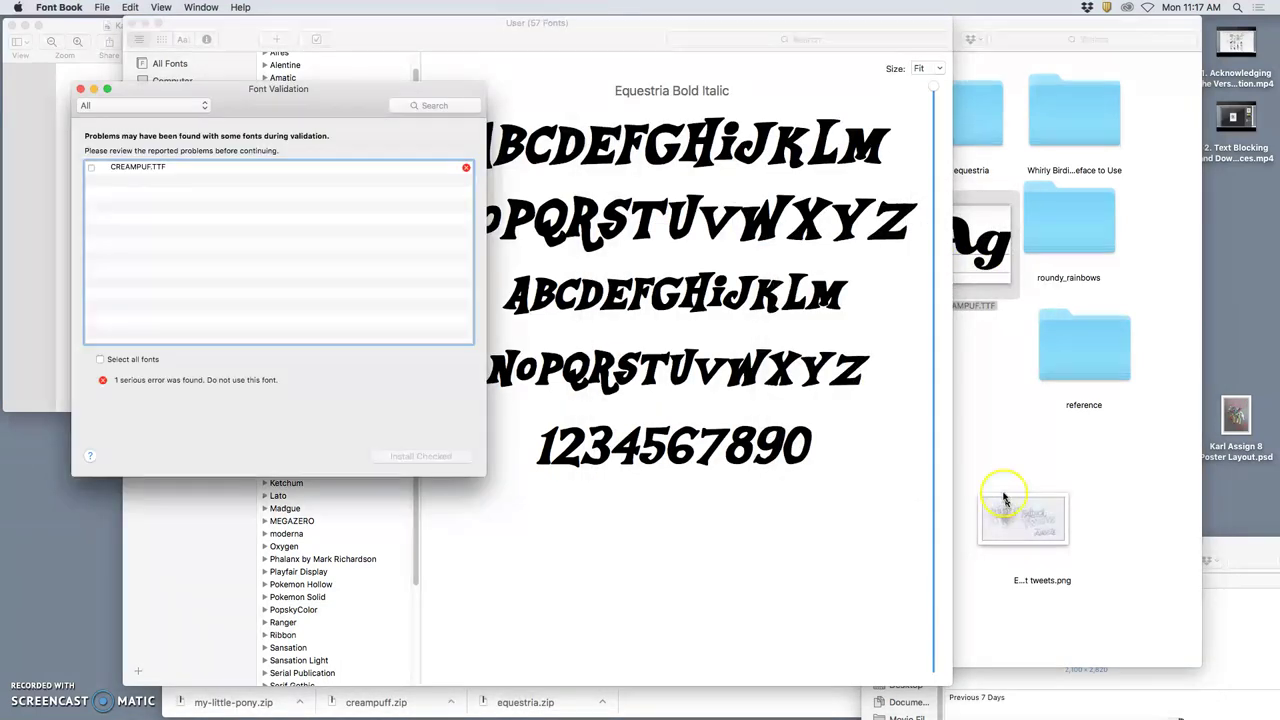
click(92, 168)
click(415, 455)
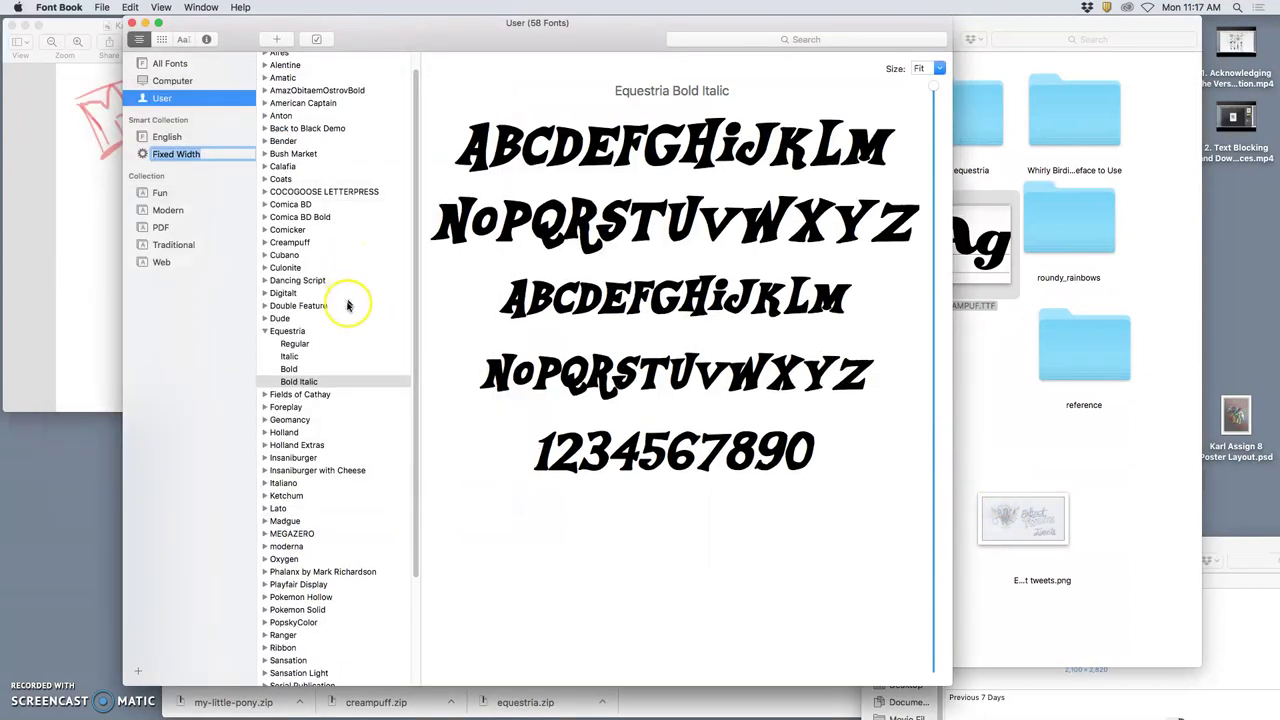
click(289, 242)
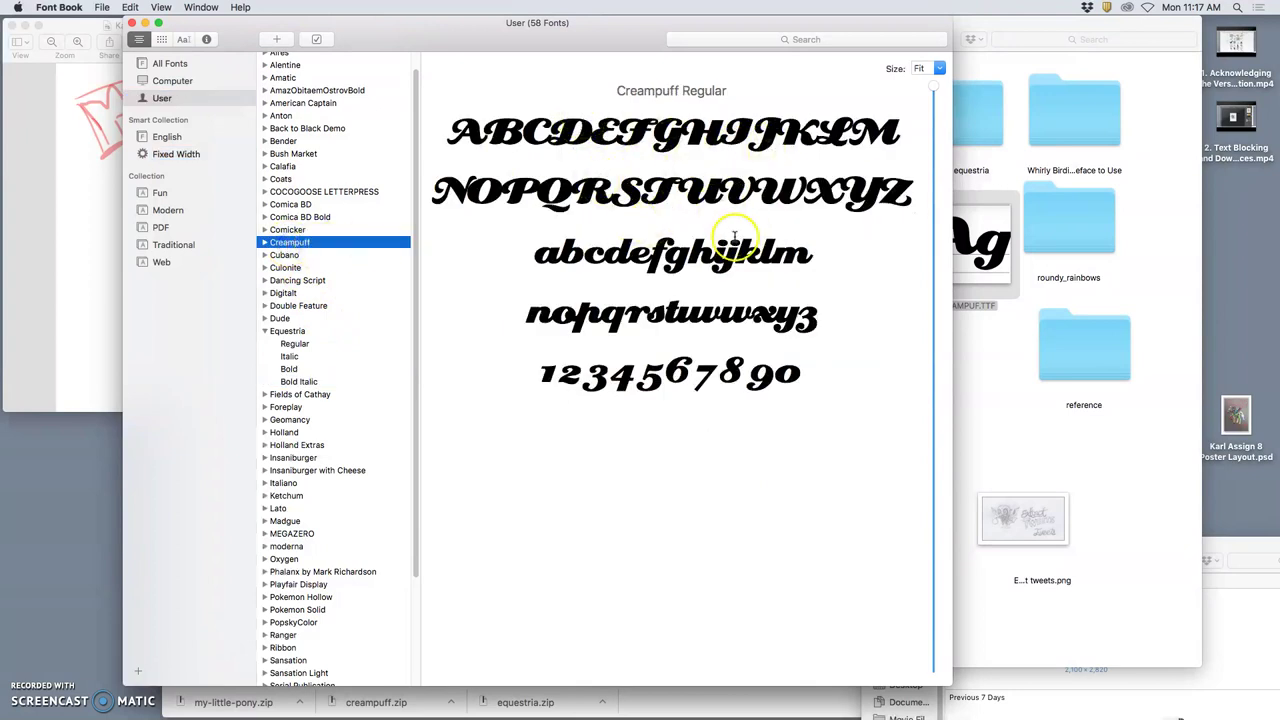
- Rename the font file to Bottom MY CREAMPUF.TTF
click(984, 362)
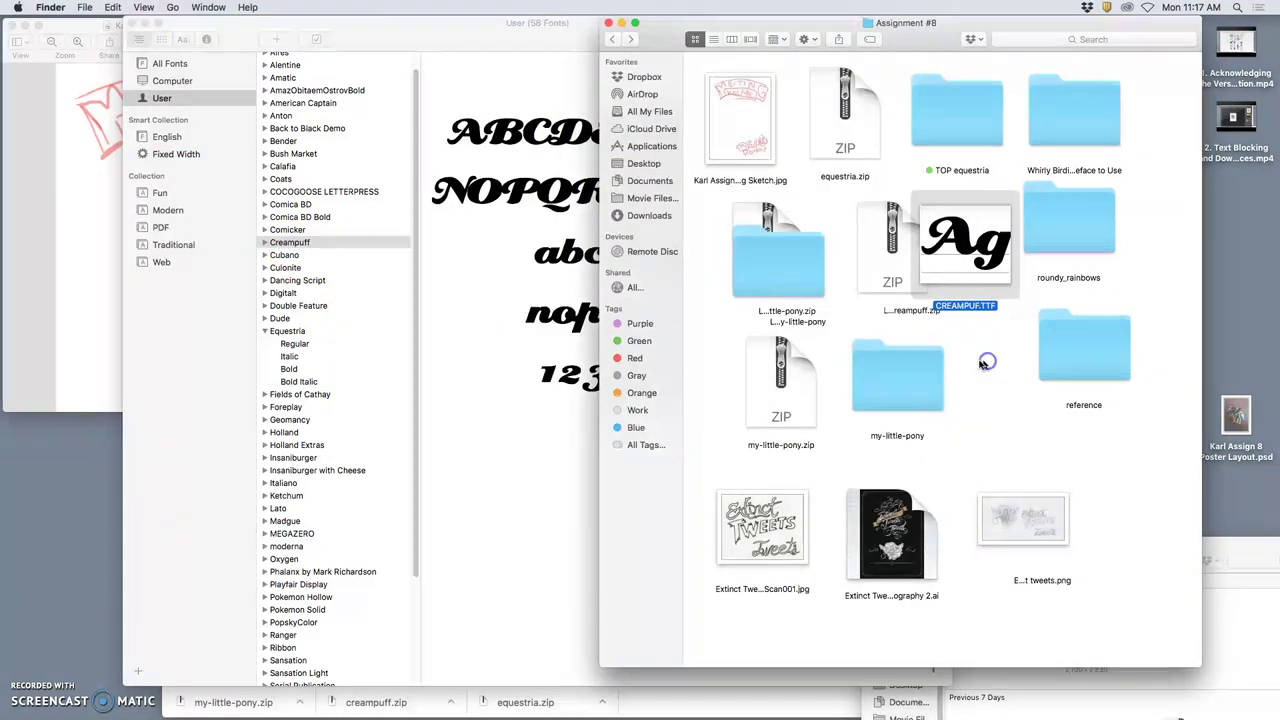
click(967, 307)
click(963, 308)
text(Bottom MY)
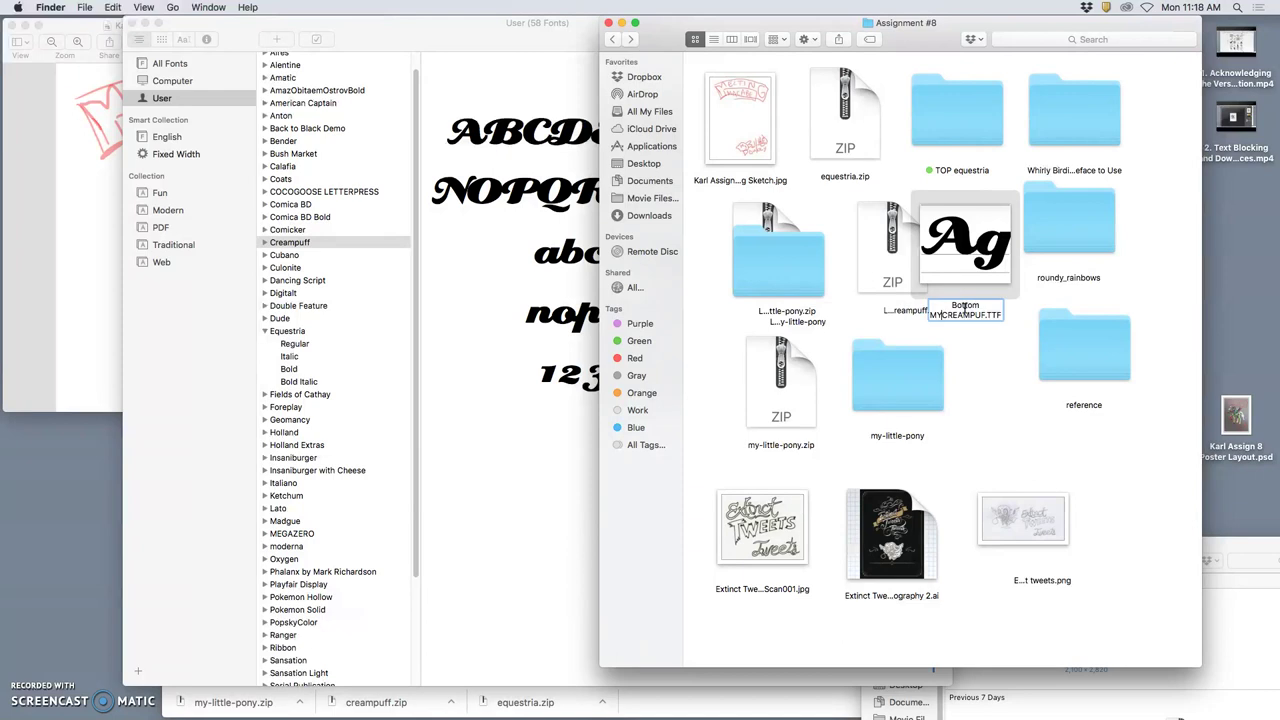
key(Return)
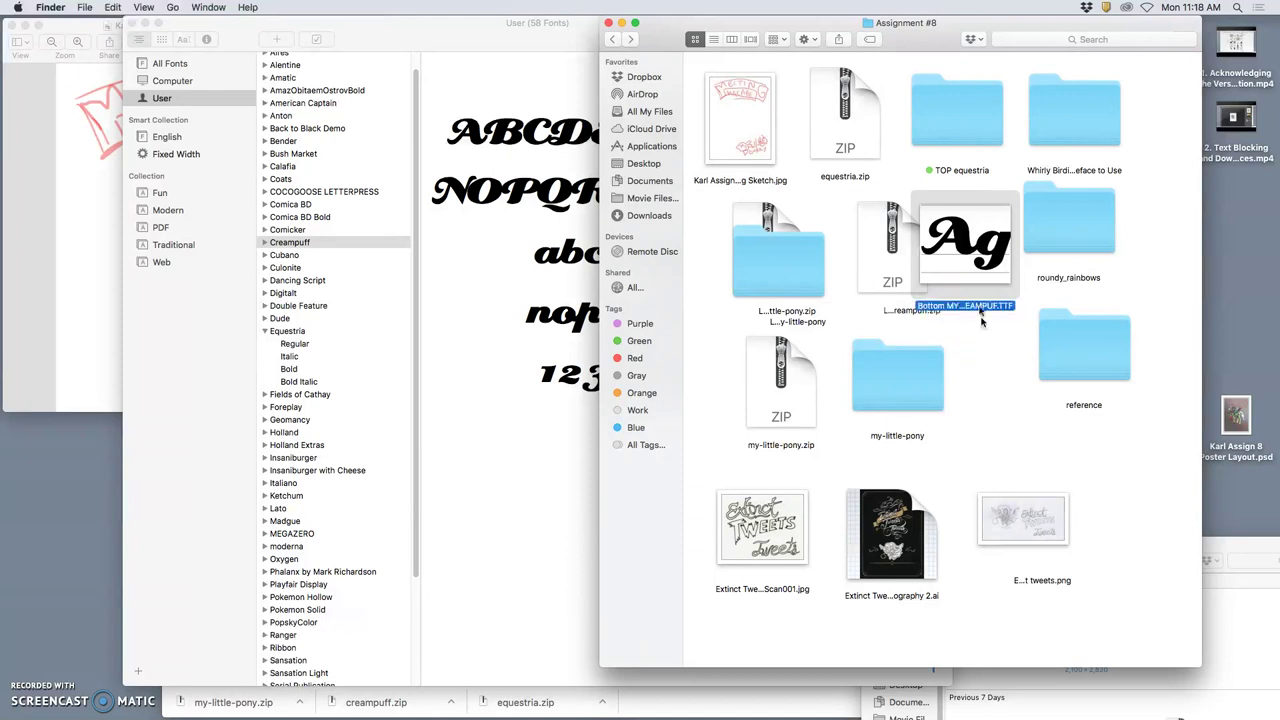
- Give the font file a colour tag and move it lower in the folder
right_click(962, 262)
click(1071, 515)
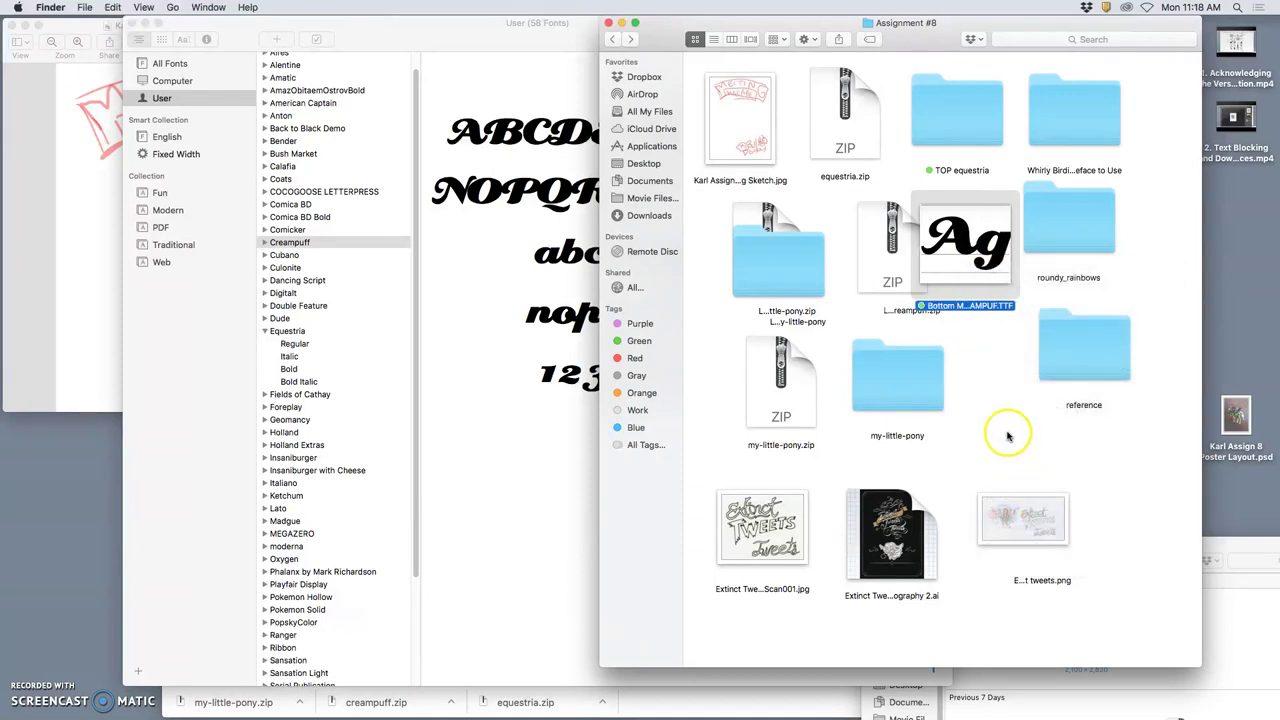
drag(965, 262, 985, 322)
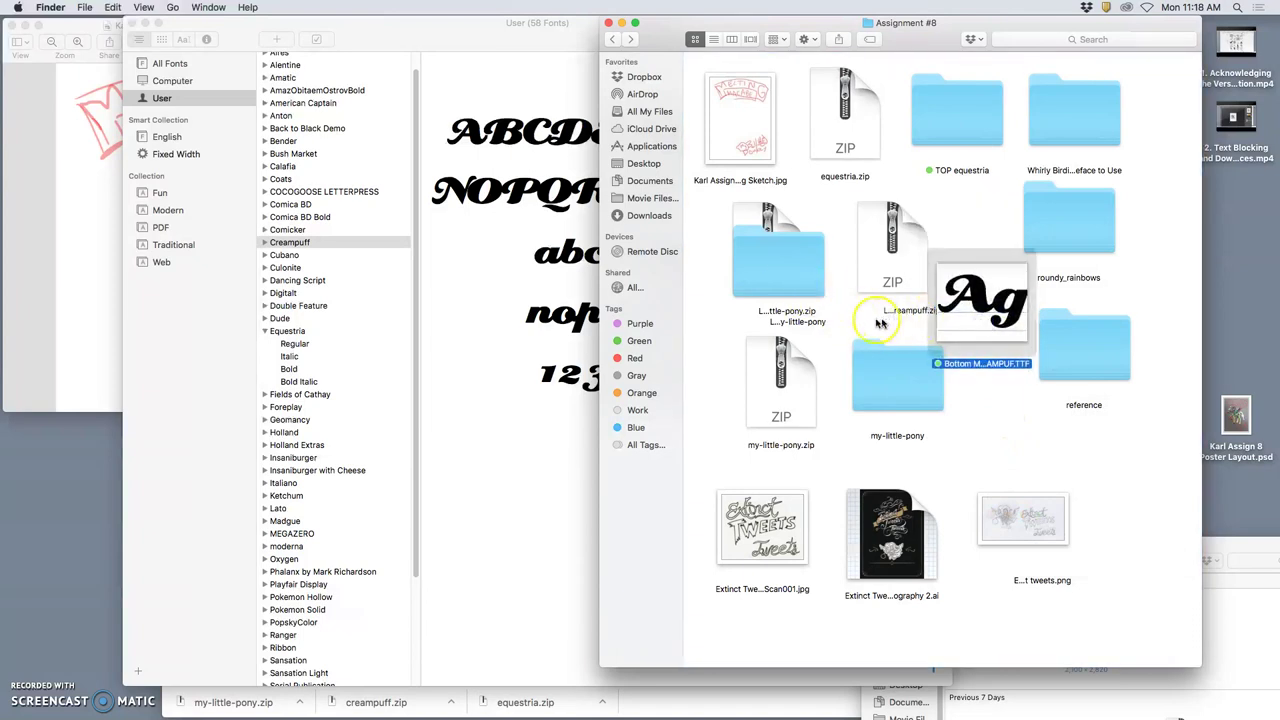
- Open both pony font files and install MLP - Magic is Friendship despite its error
double_click(798, 282)
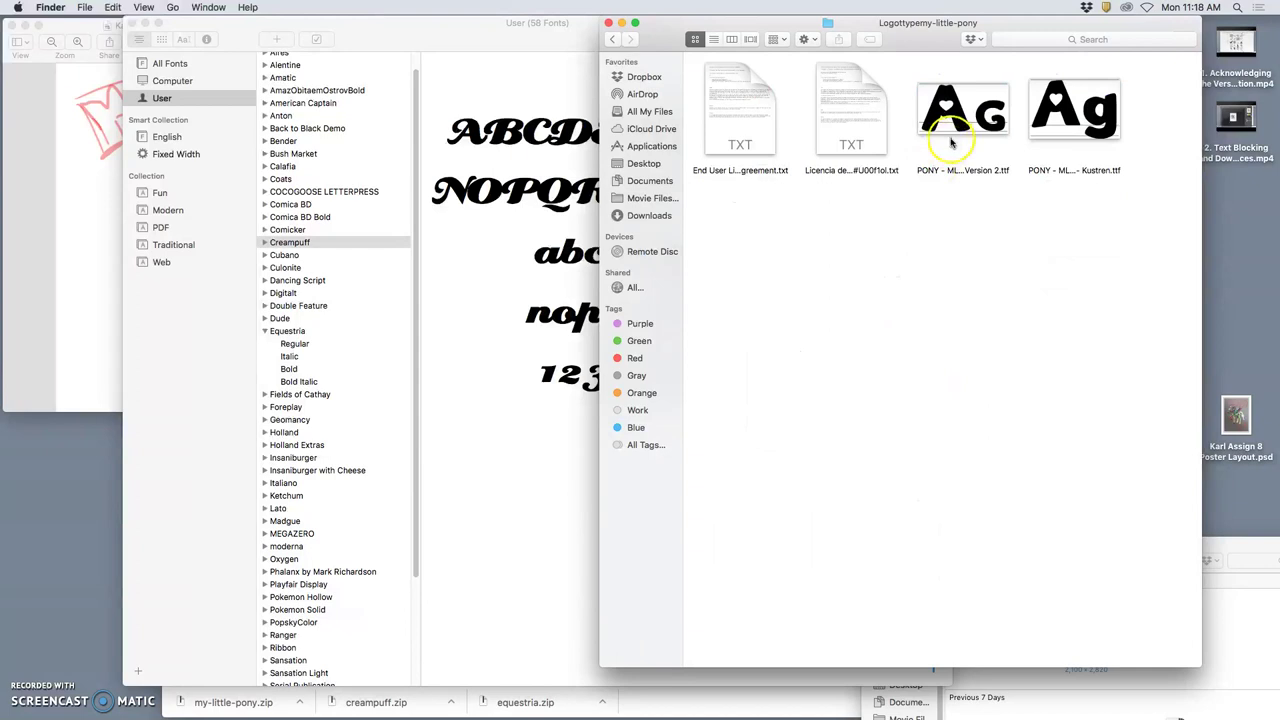
drag(1145, 118, 925, 110)
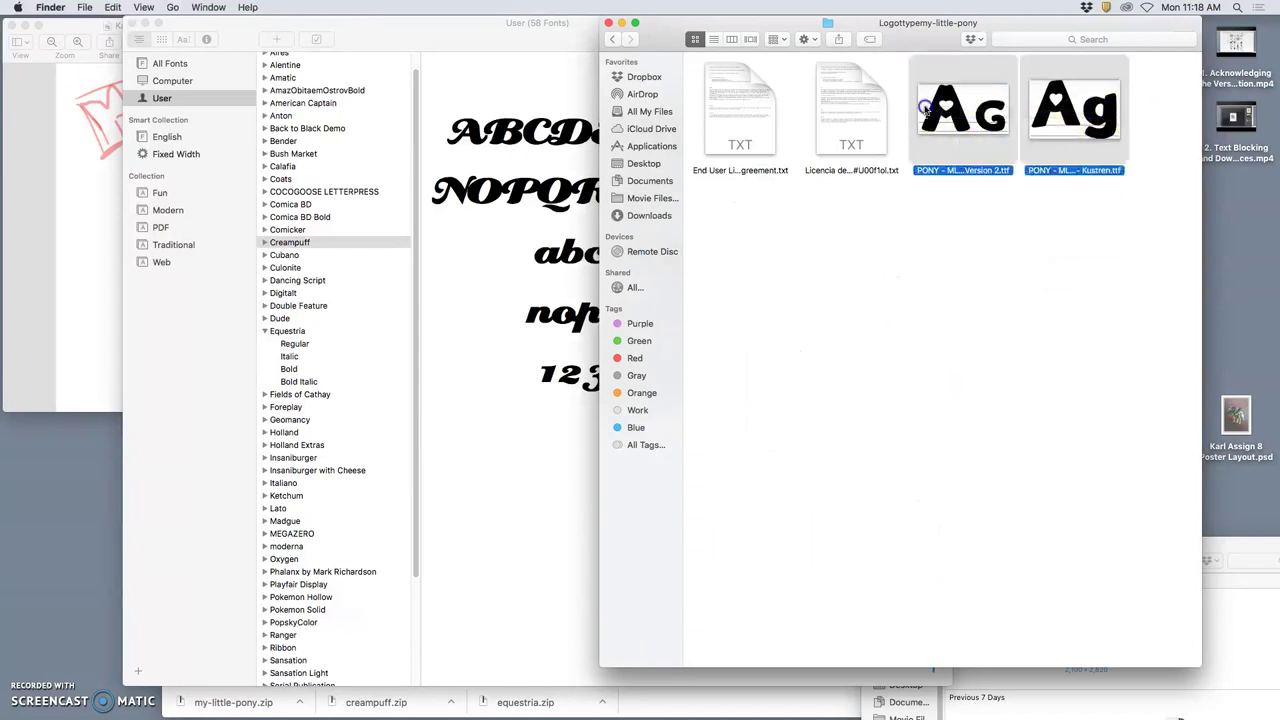
double_click(945, 112)
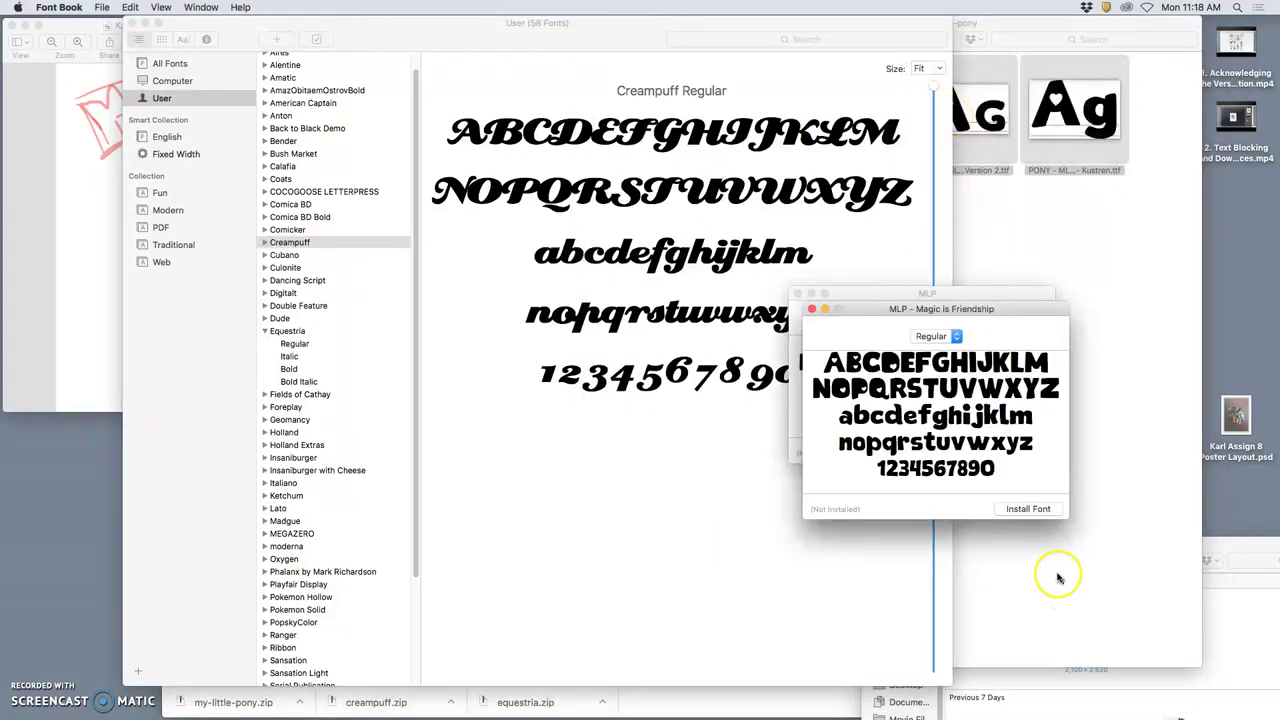
click(1030, 509)
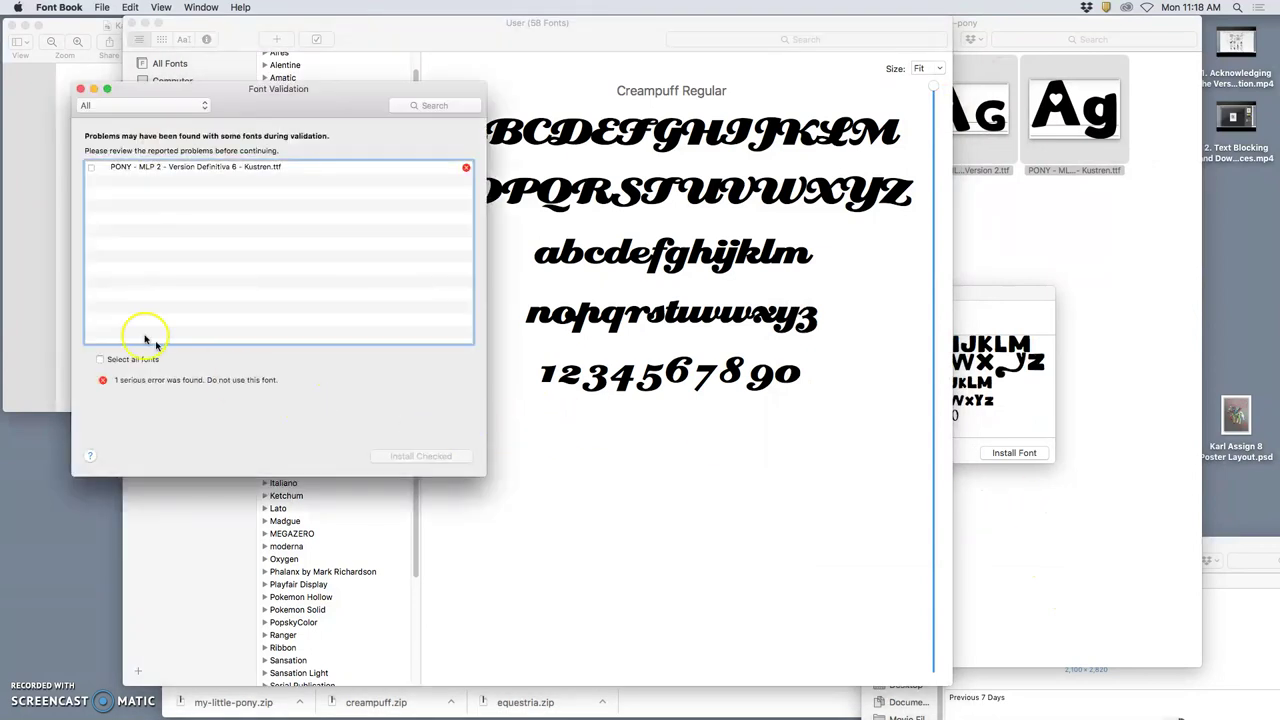
click(100, 360)
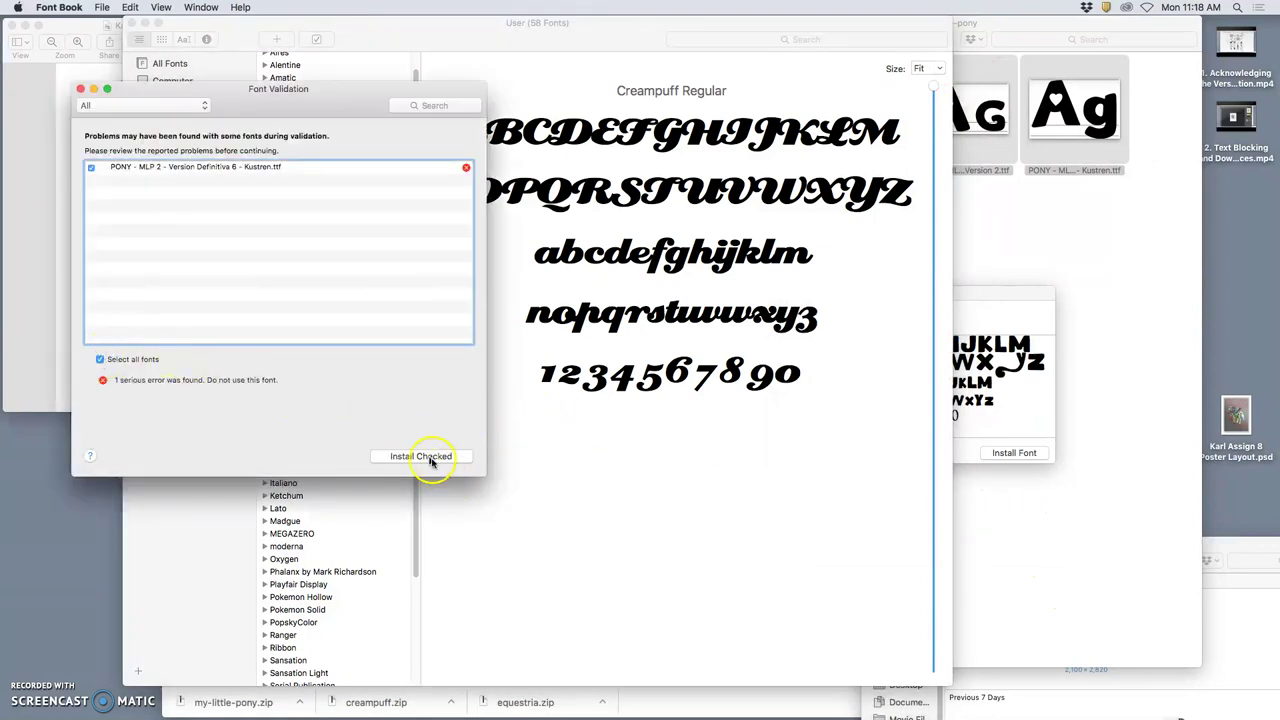
click(424, 456)
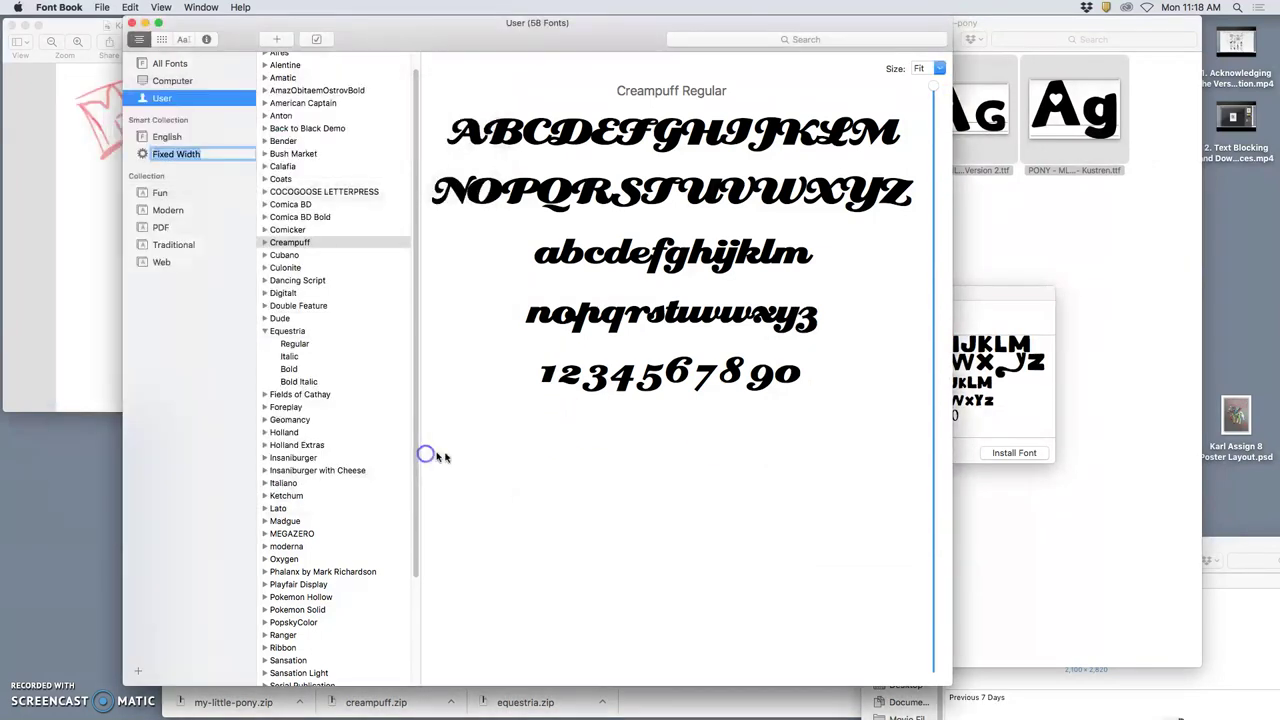
- Install the second pony font, MLP, despite its validation error
click(1007, 414)
click(1014, 452)
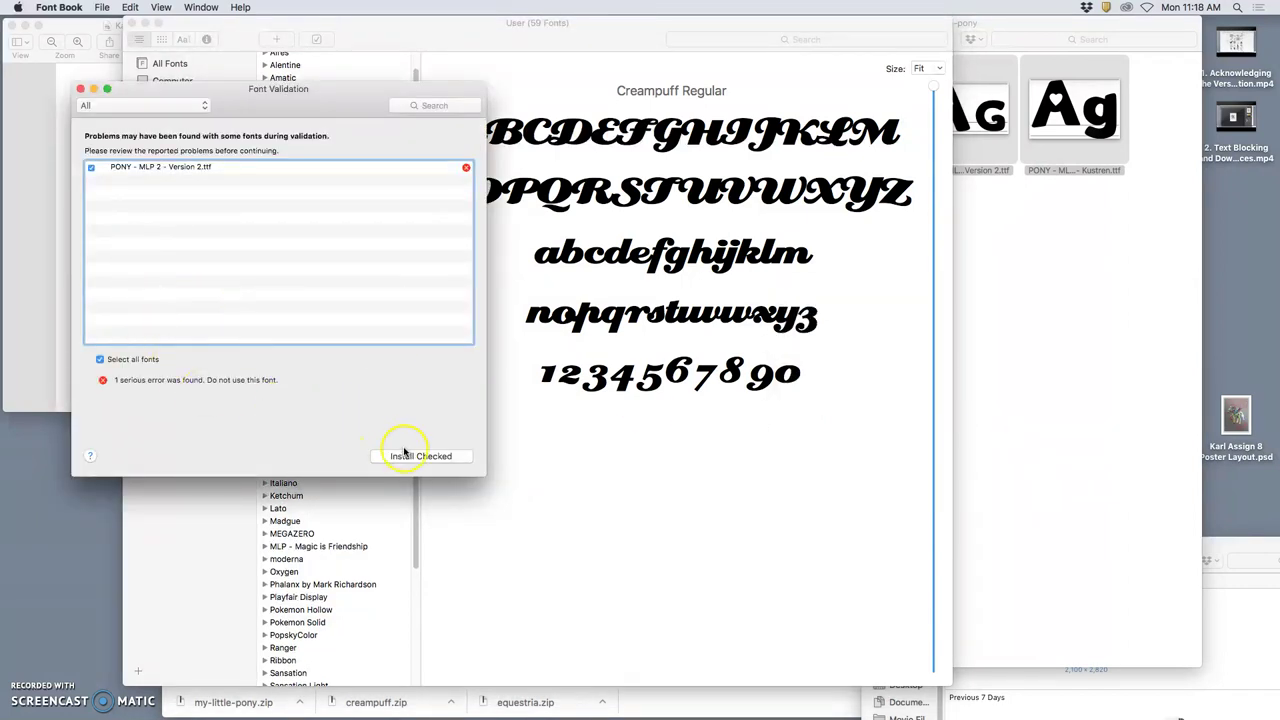
click(405, 455)
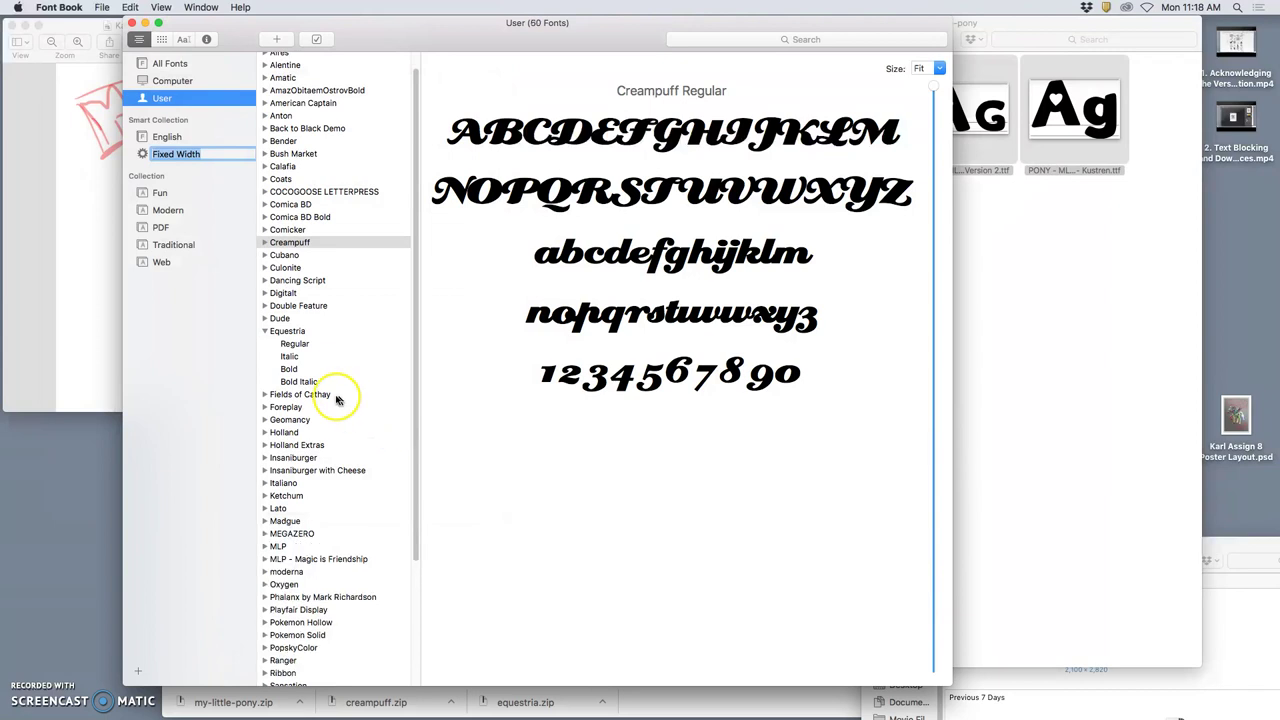
- In Font Book, compare the Regular faces of MLP and MLP - Magic is Friendship
click(264, 547)
click(293, 560)
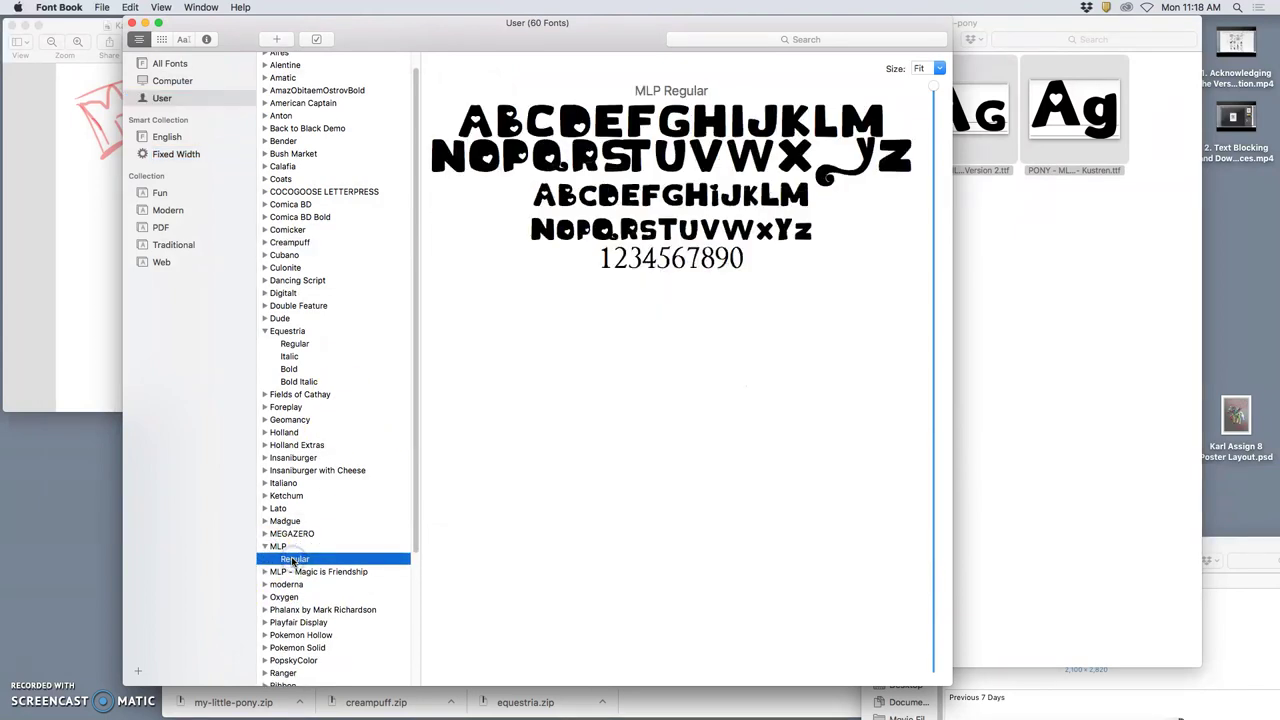
click(265, 572)
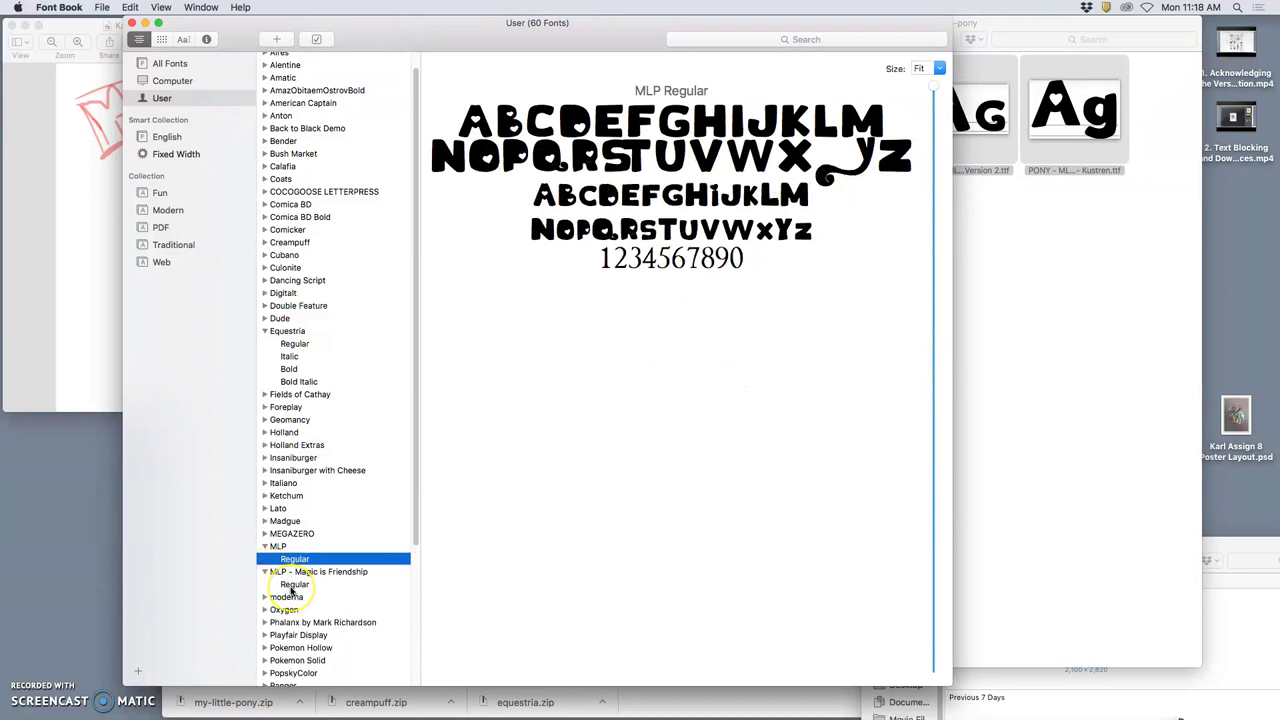
click(292, 586)
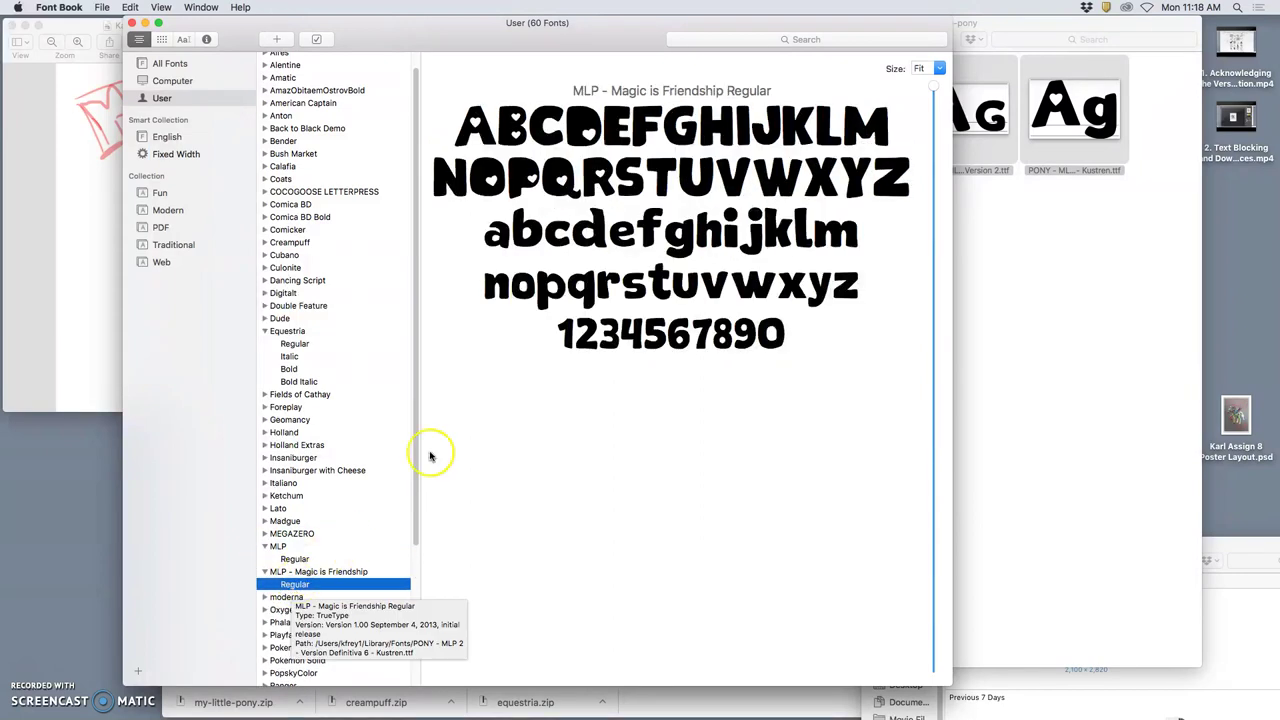
click(306, 562)
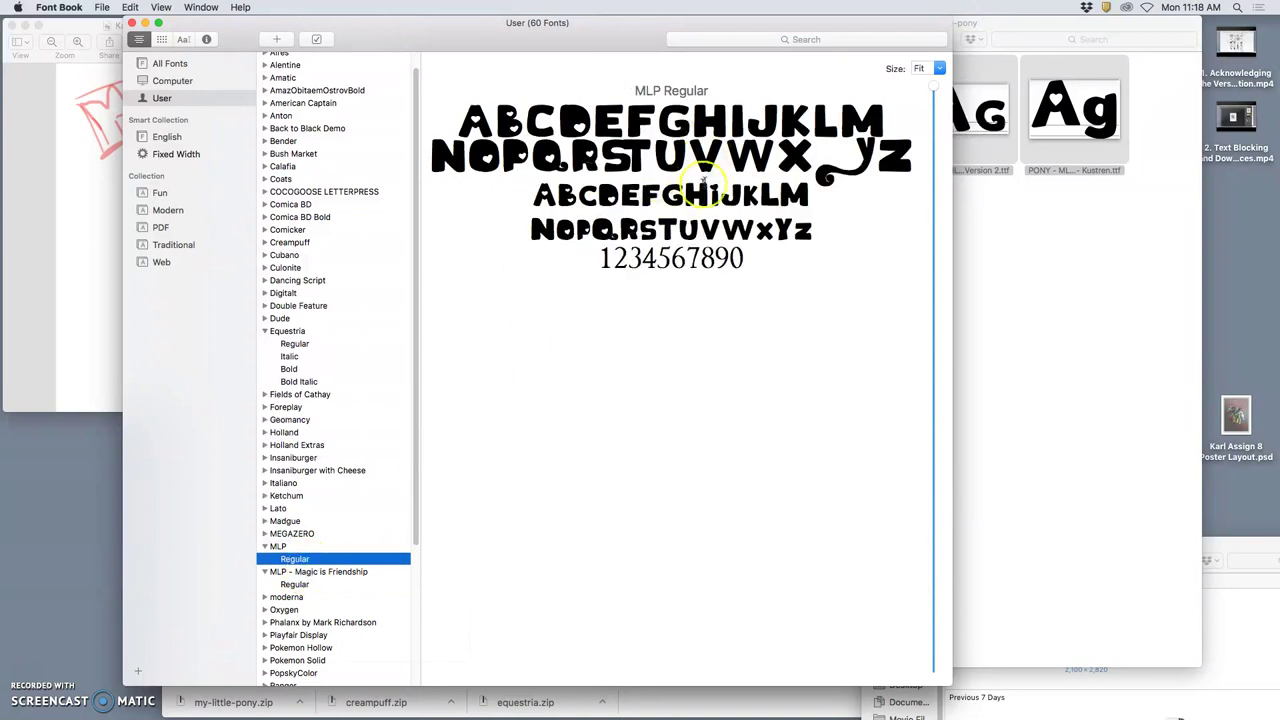
click(294, 584)
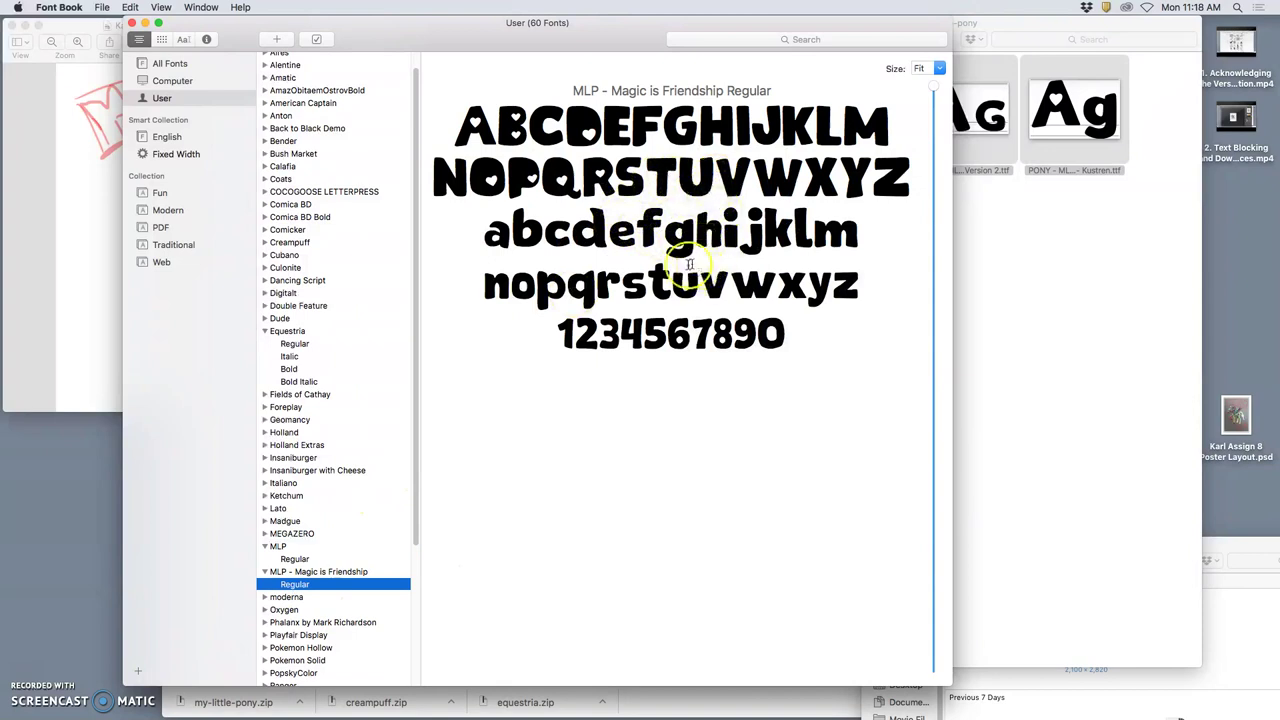
click(294, 559)
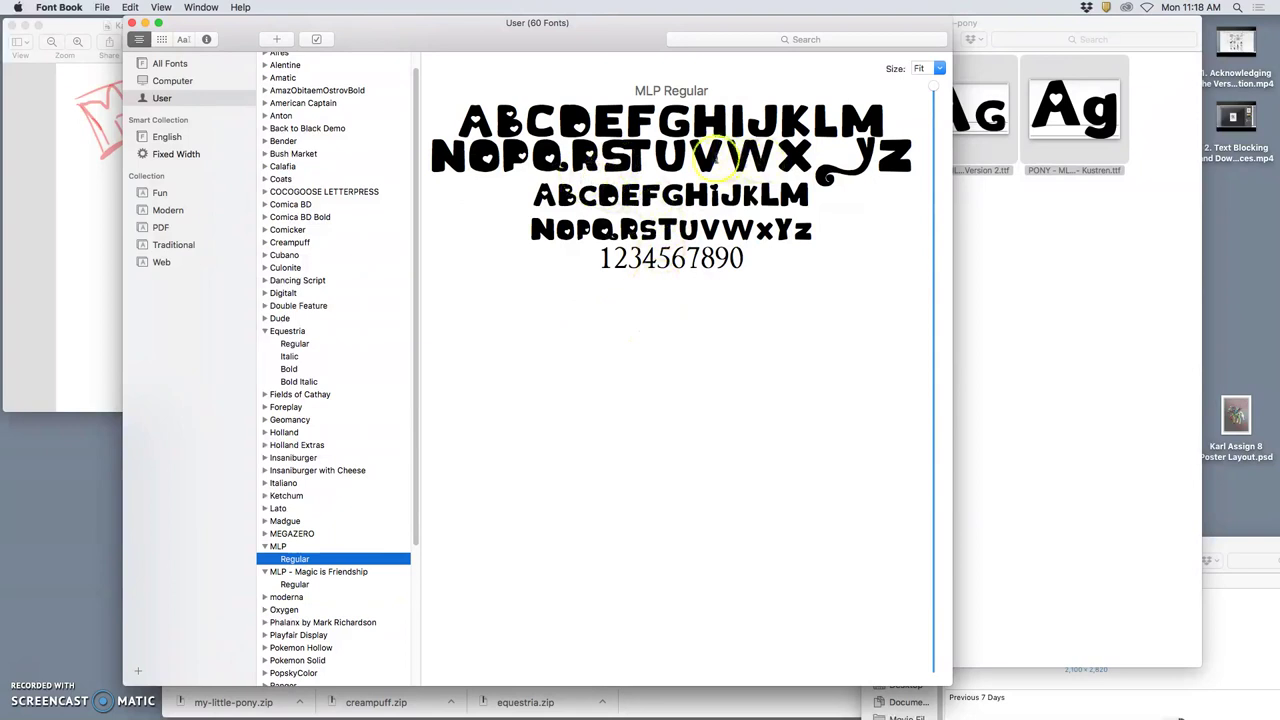
- Preview the moderna font, then switch between the two MLP Regular faces again
click(299, 597)
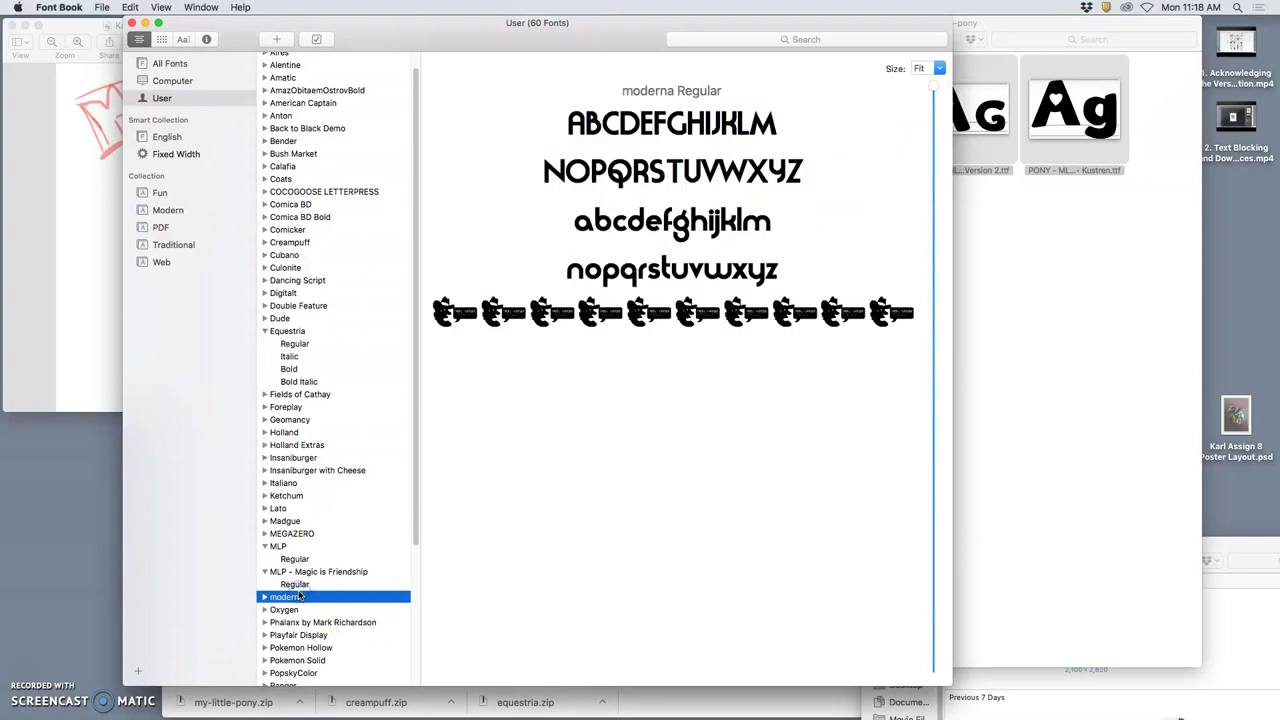
click(295, 584)
click(294, 559)
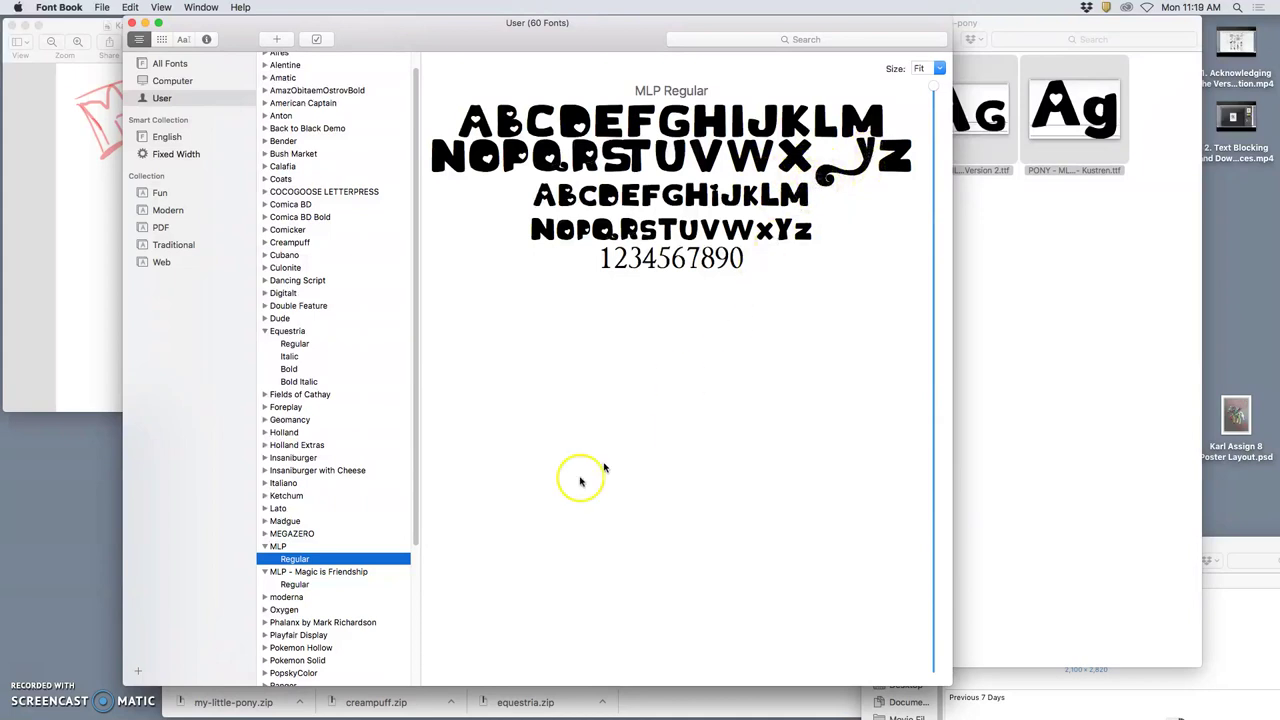
click(295, 585)
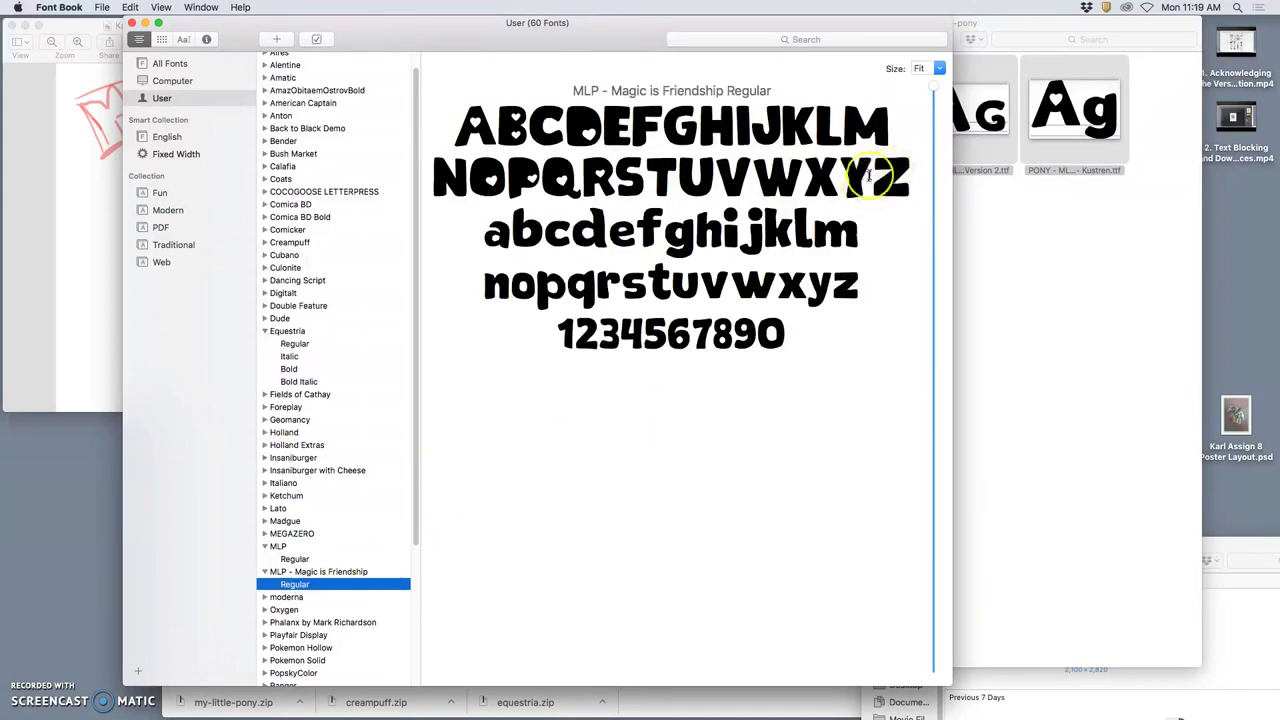
click(283, 548)
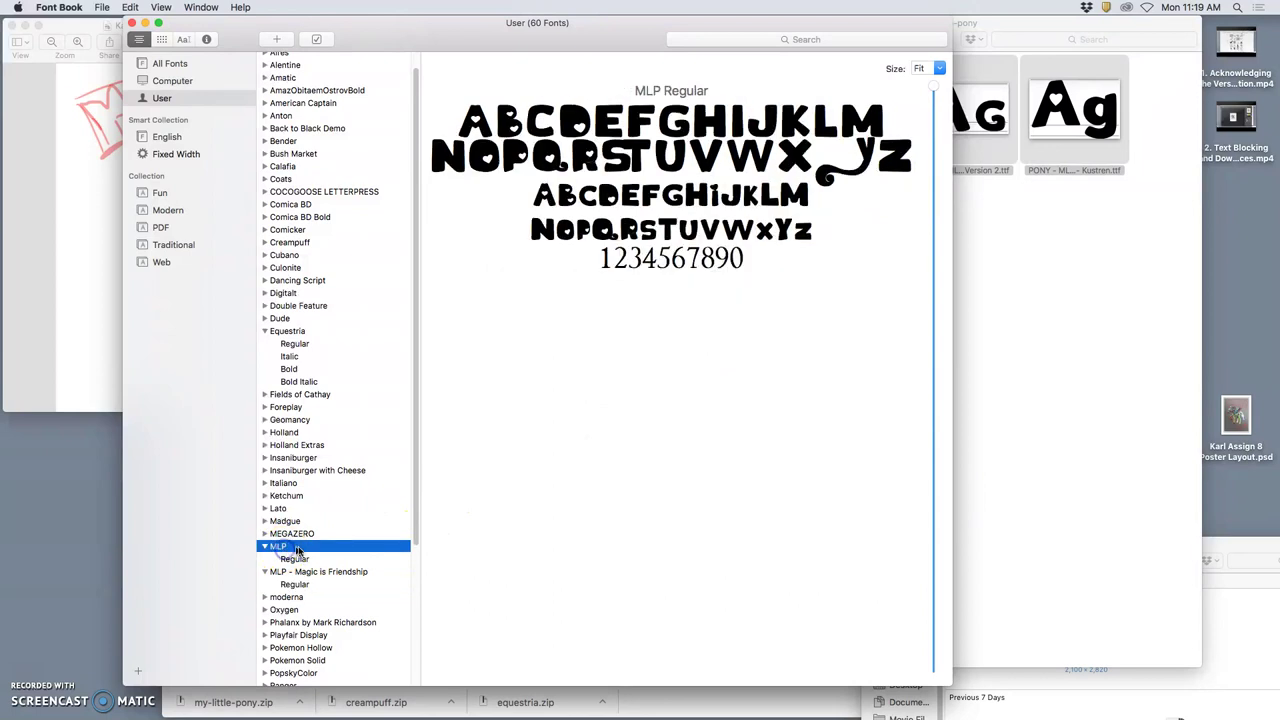
- Select the Kustren pony font file in Finder, recheck both MLP previews, then return to Finder
click(1023, 333)
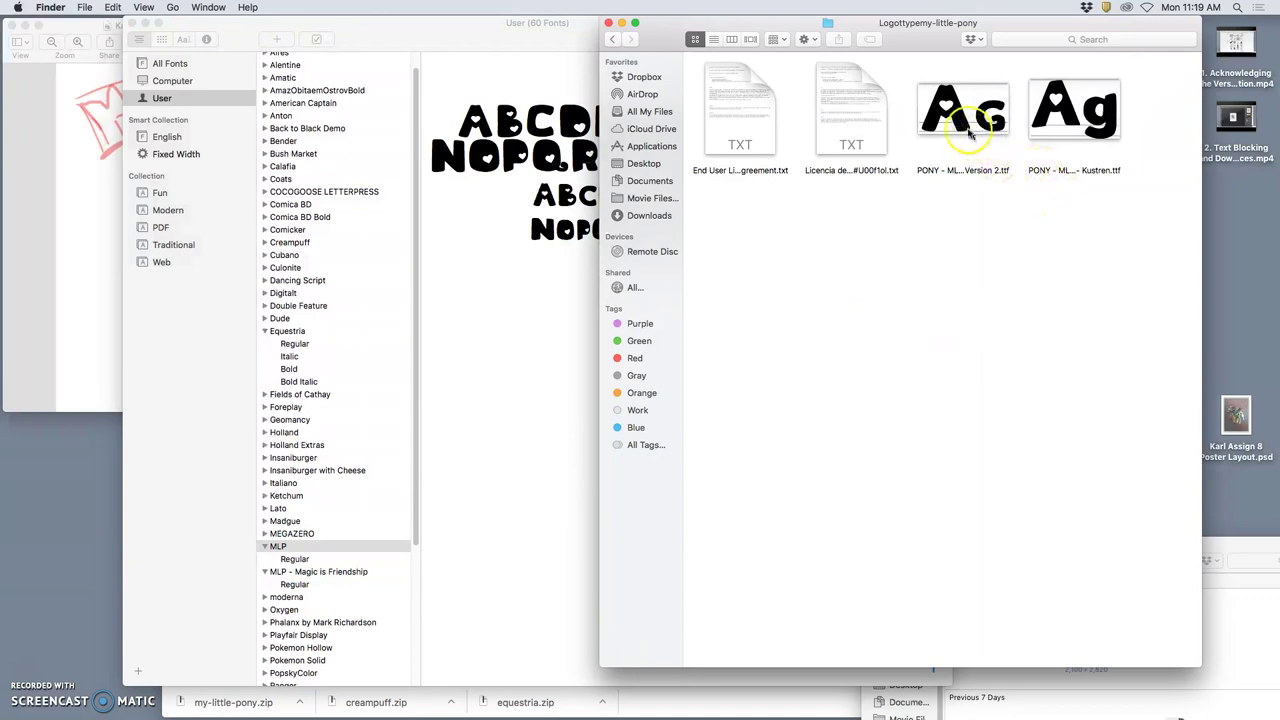
click(1054, 131)
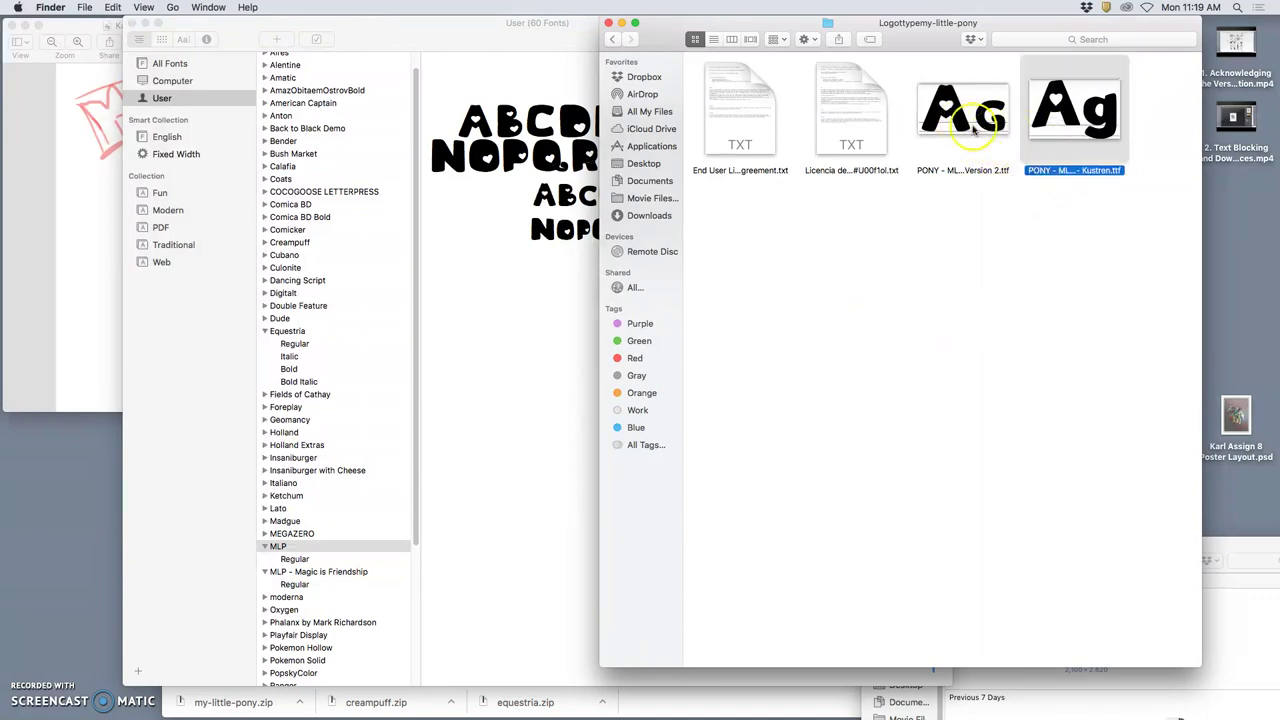
click(558, 276)
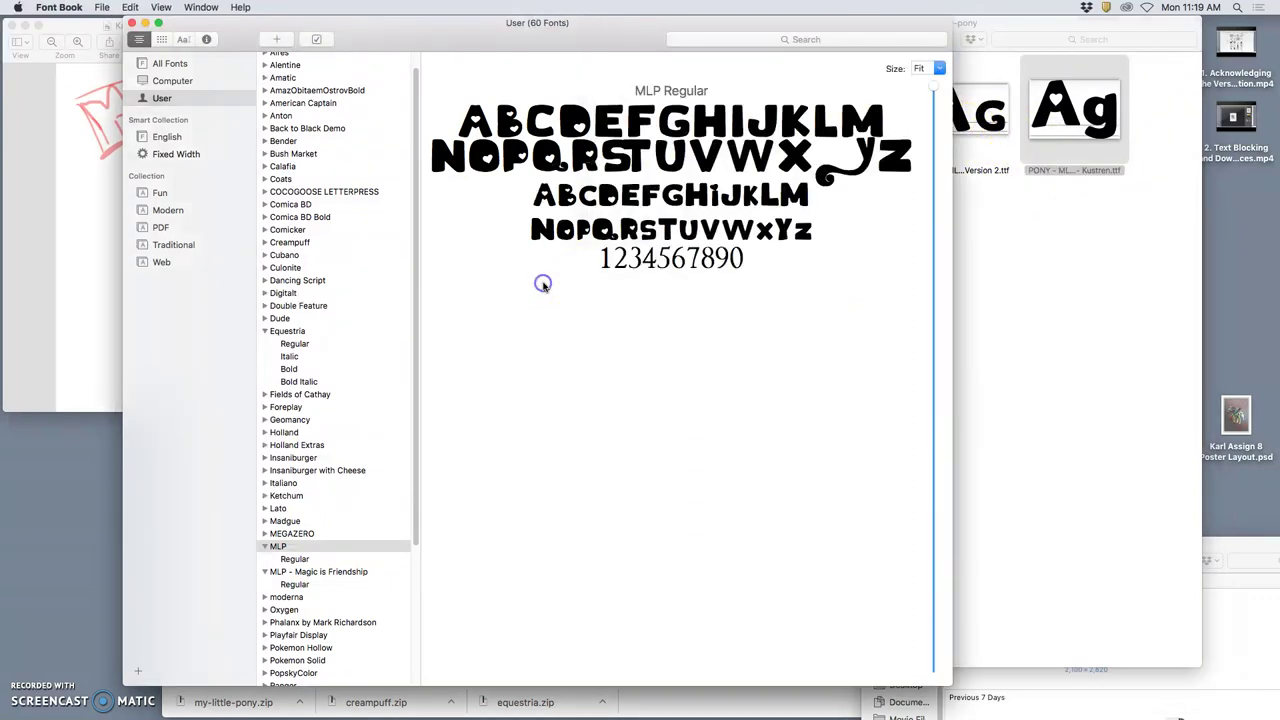
click(1008, 234)
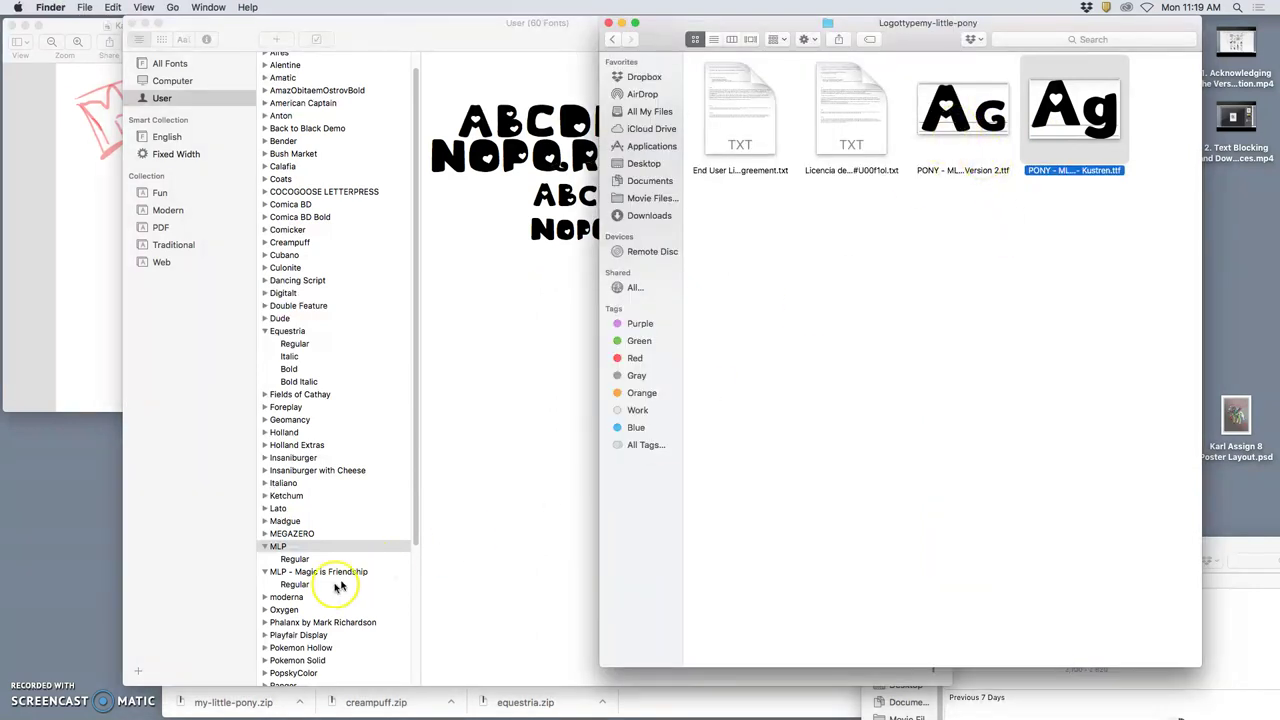
click(298, 588)
click(298, 586)
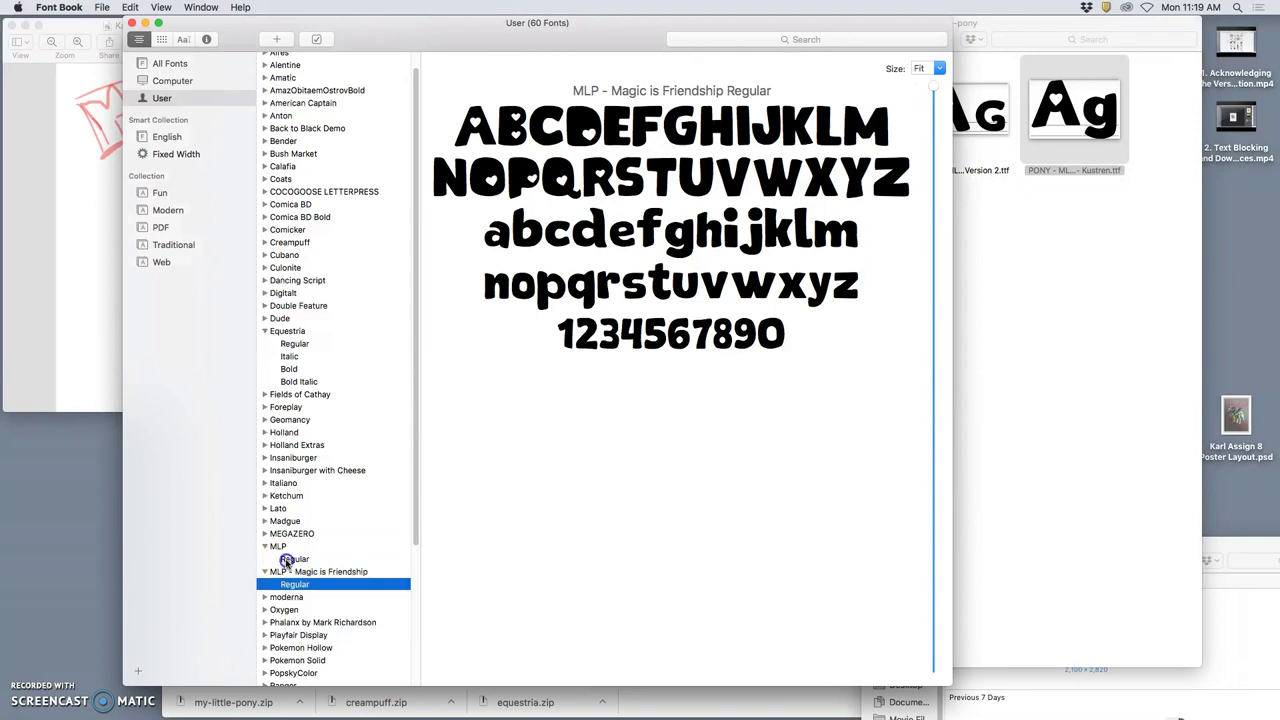
click(287, 561)
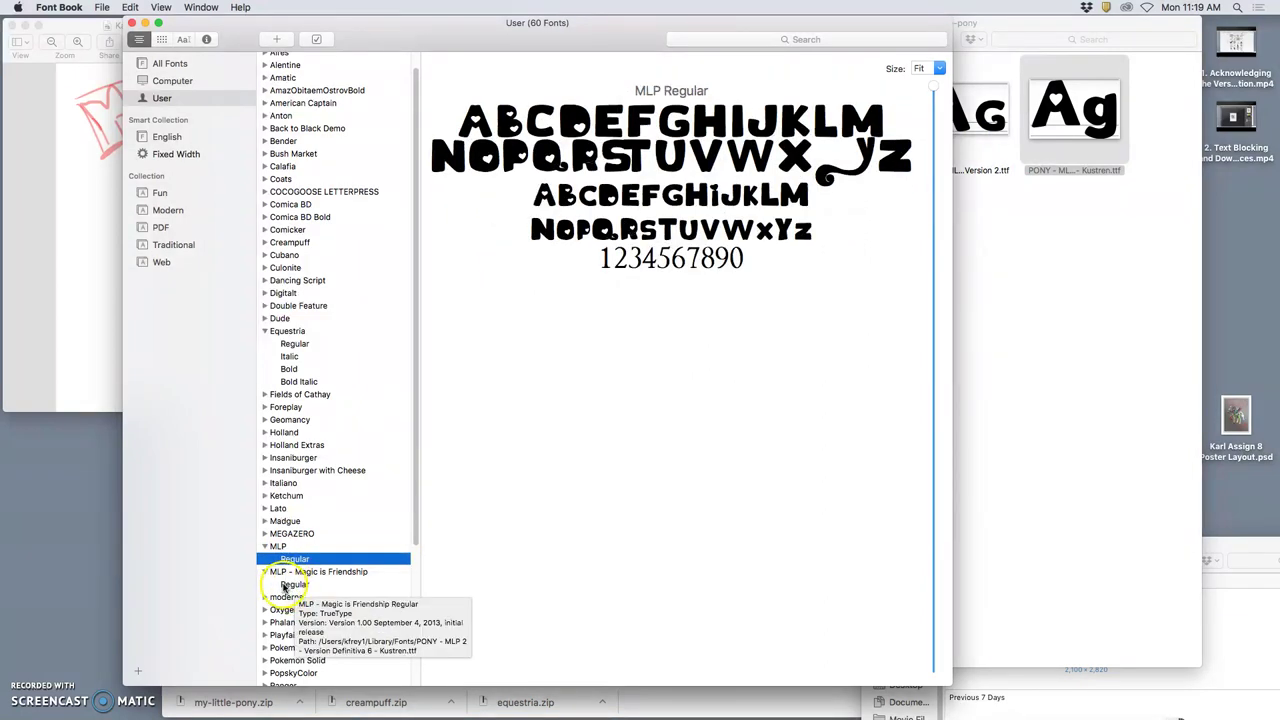
click(286, 586)
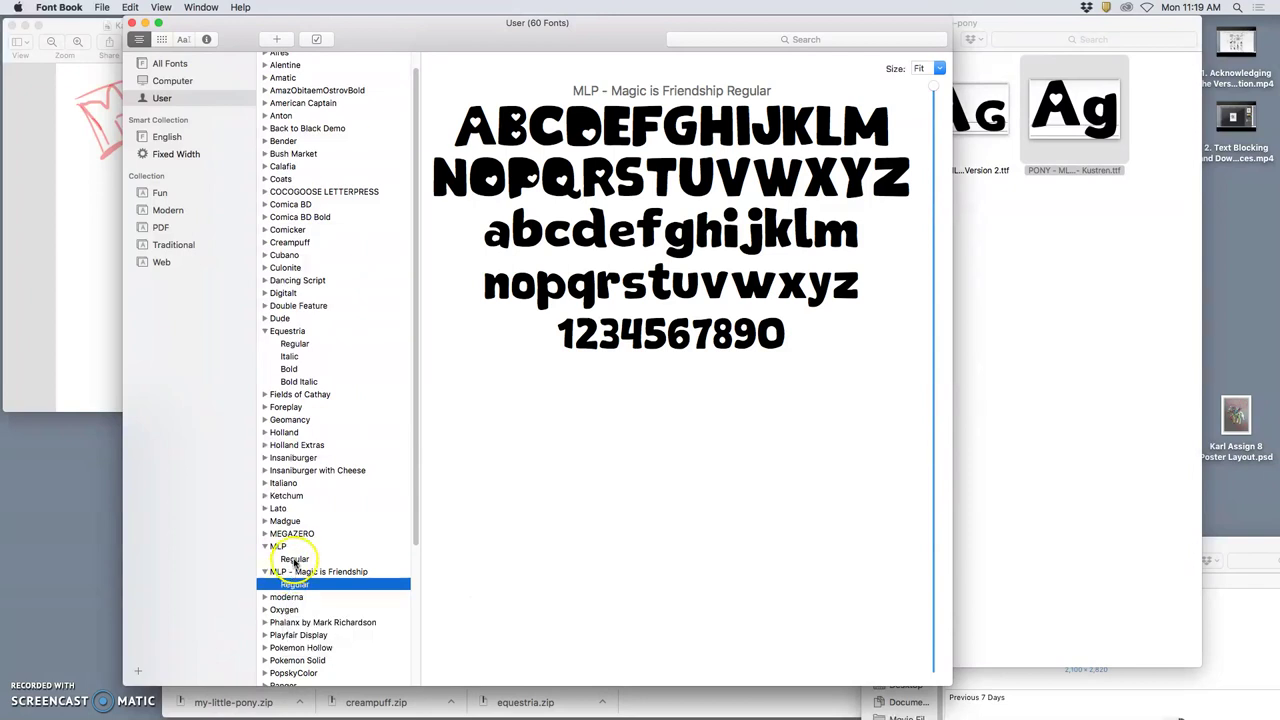
click(1020, 330)
- Rename the little-pony folder to 'BOTTOM Logottypemy-little-pony'
click(612, 40)
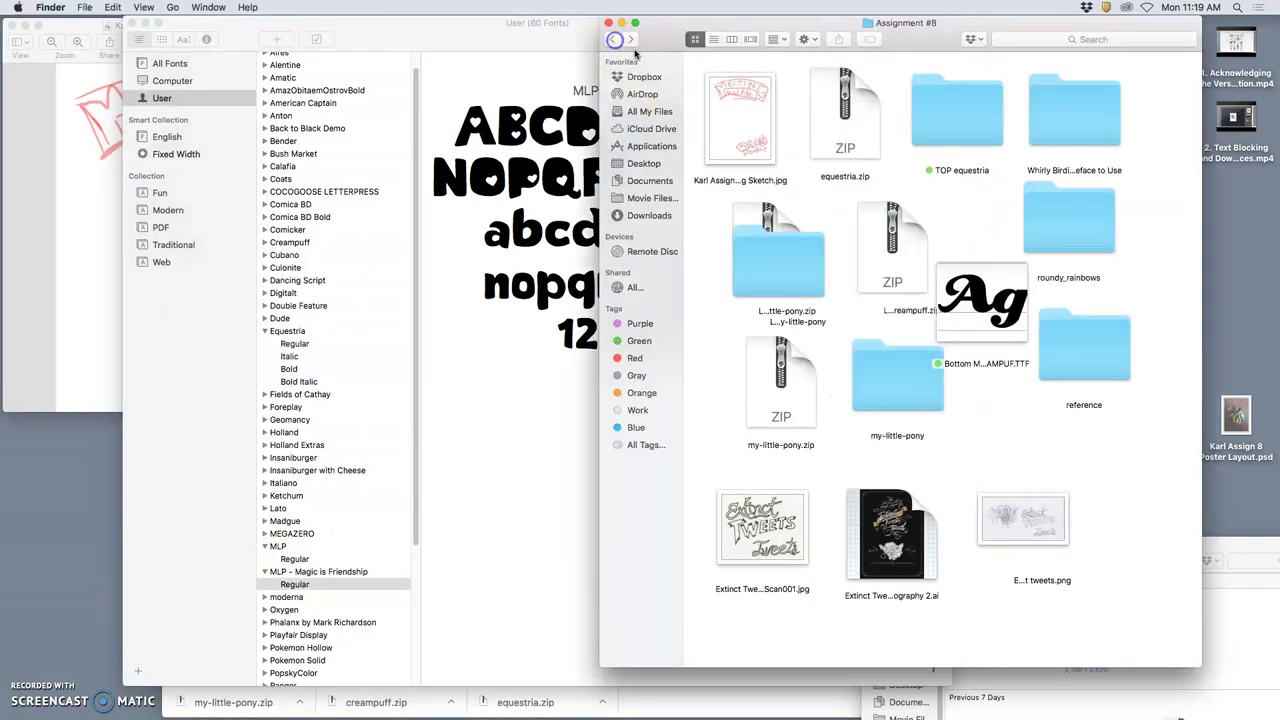
click(806, 281)
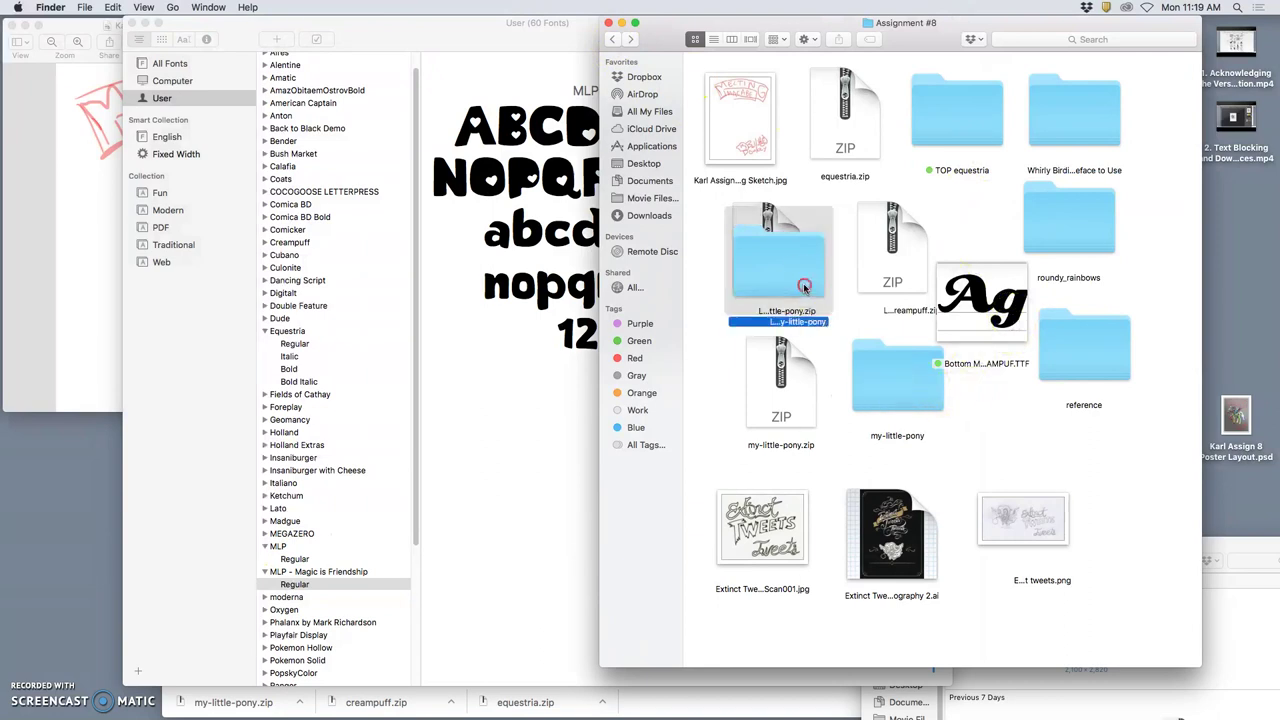
right_click(806, 283)
click(780, 330)
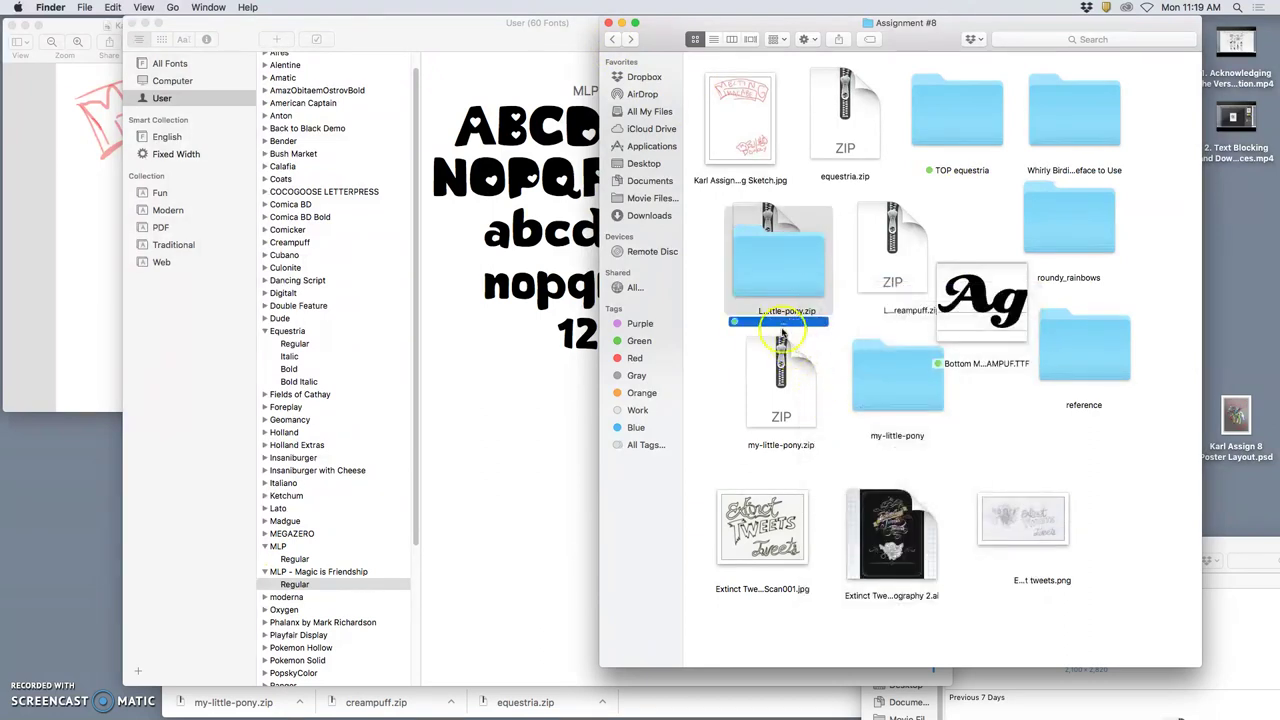
click(769, 322)
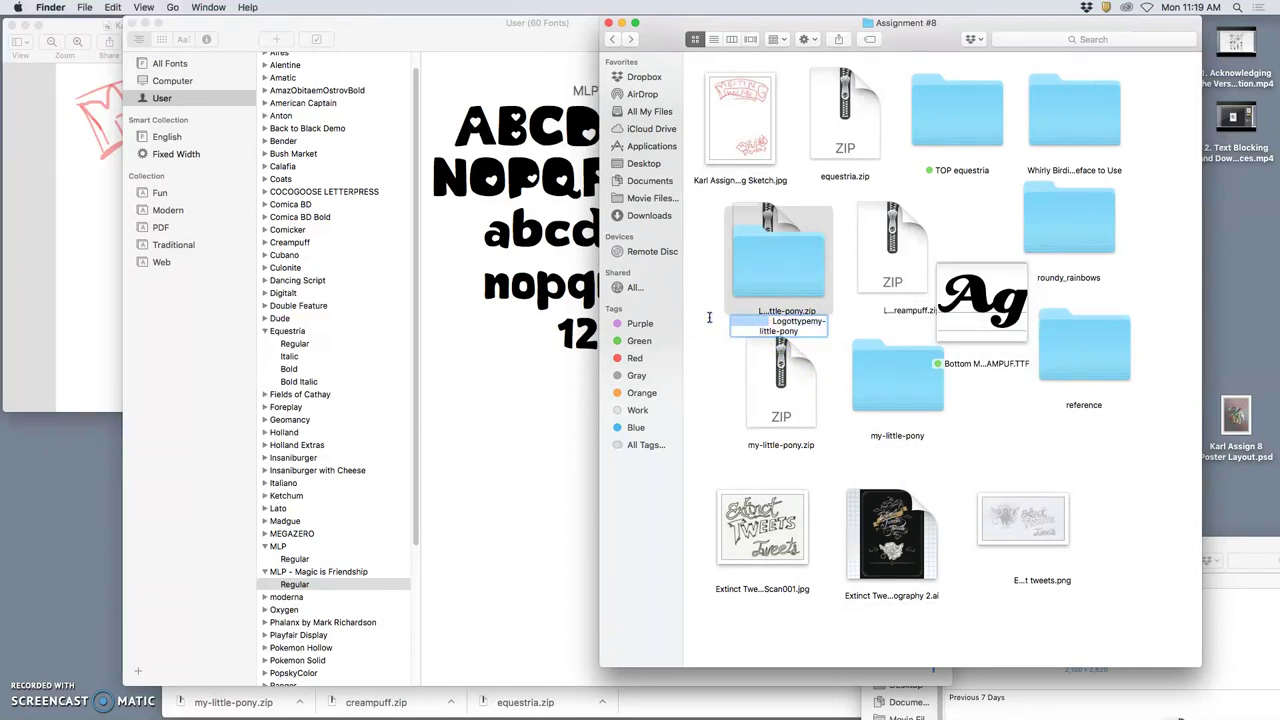
text(BOTTOM)
key(Return)
- Move the Bottom font file beside roundy_rainbows and arrange the Assignment #8 items by tags
double_click(880, 385)
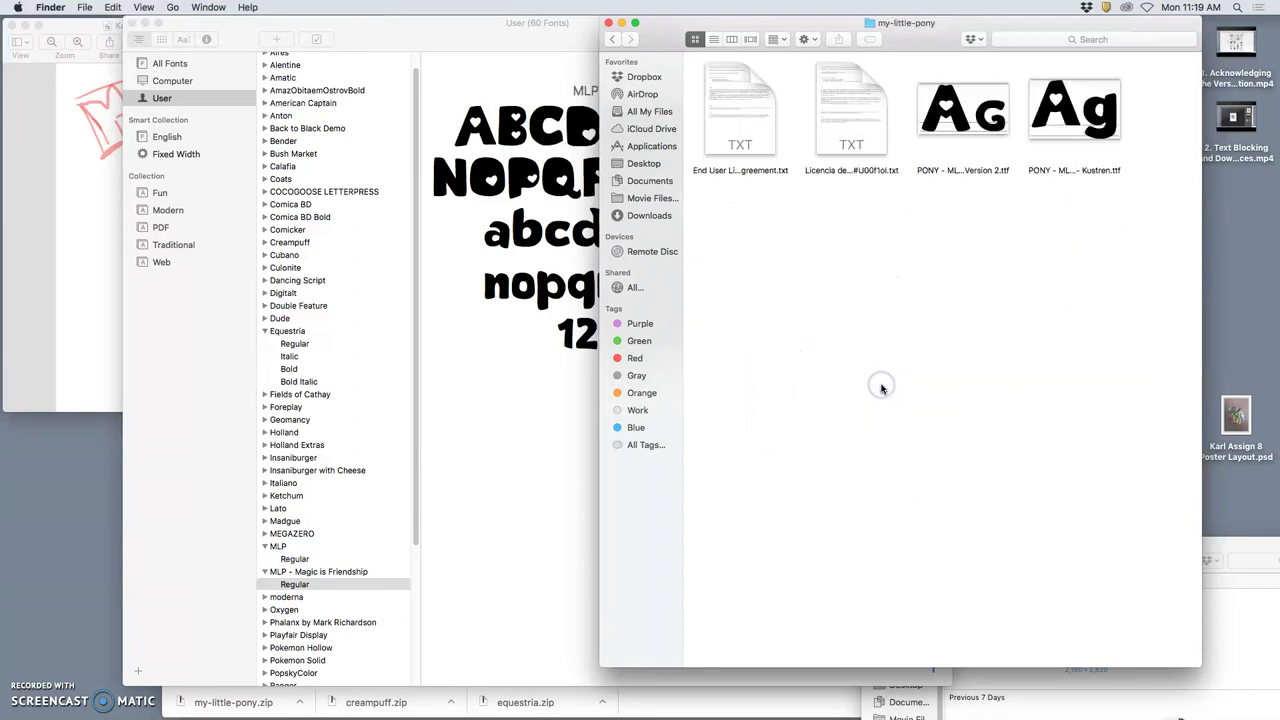
click(612, 39)
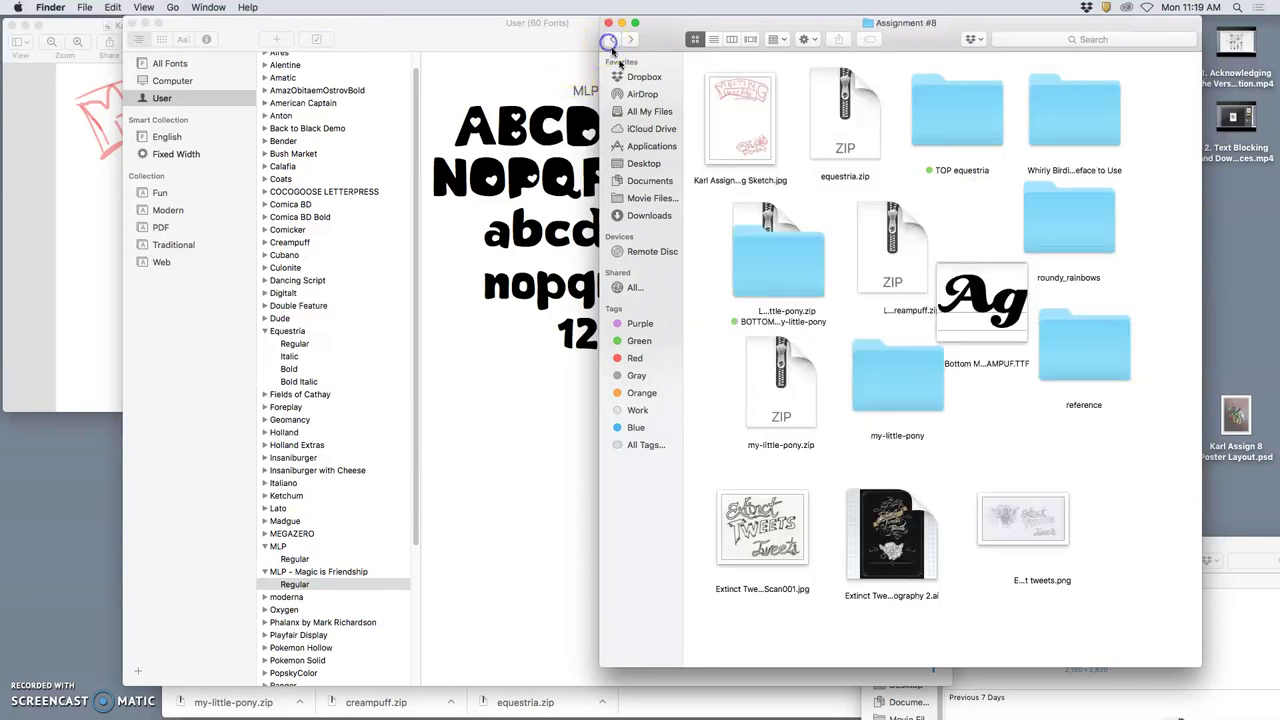
click(758, 403)
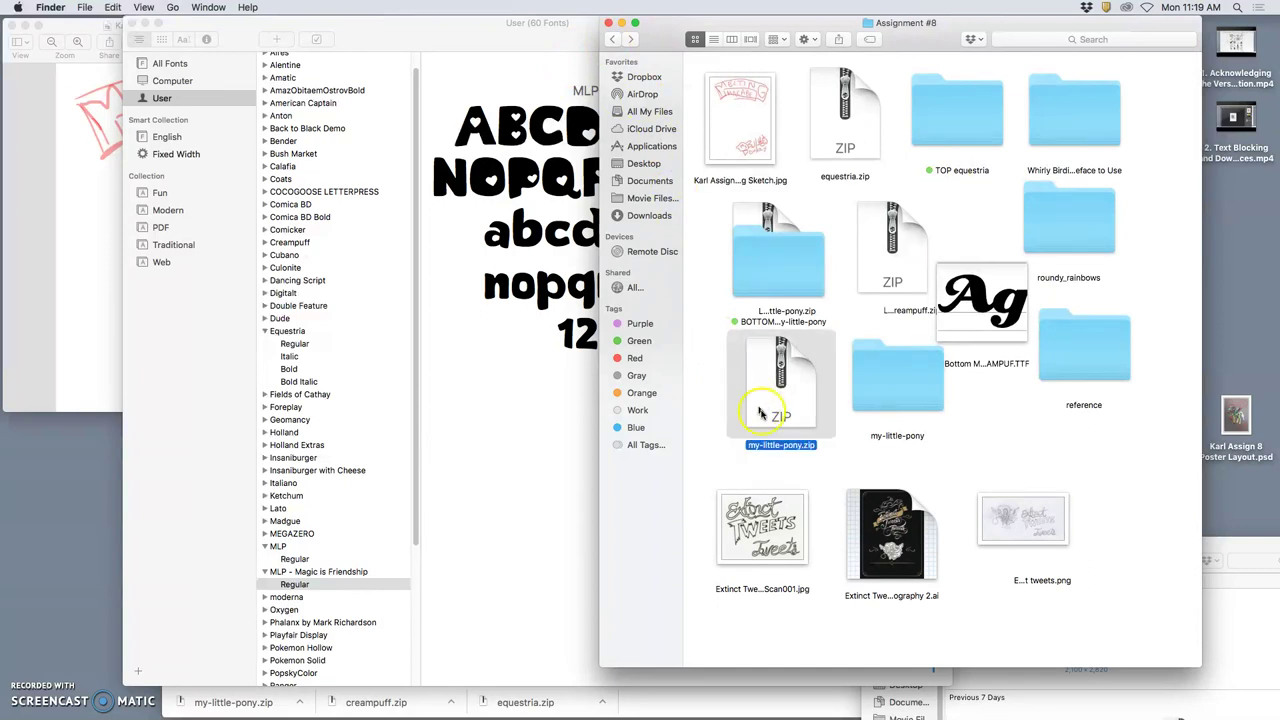
click(852, 446)
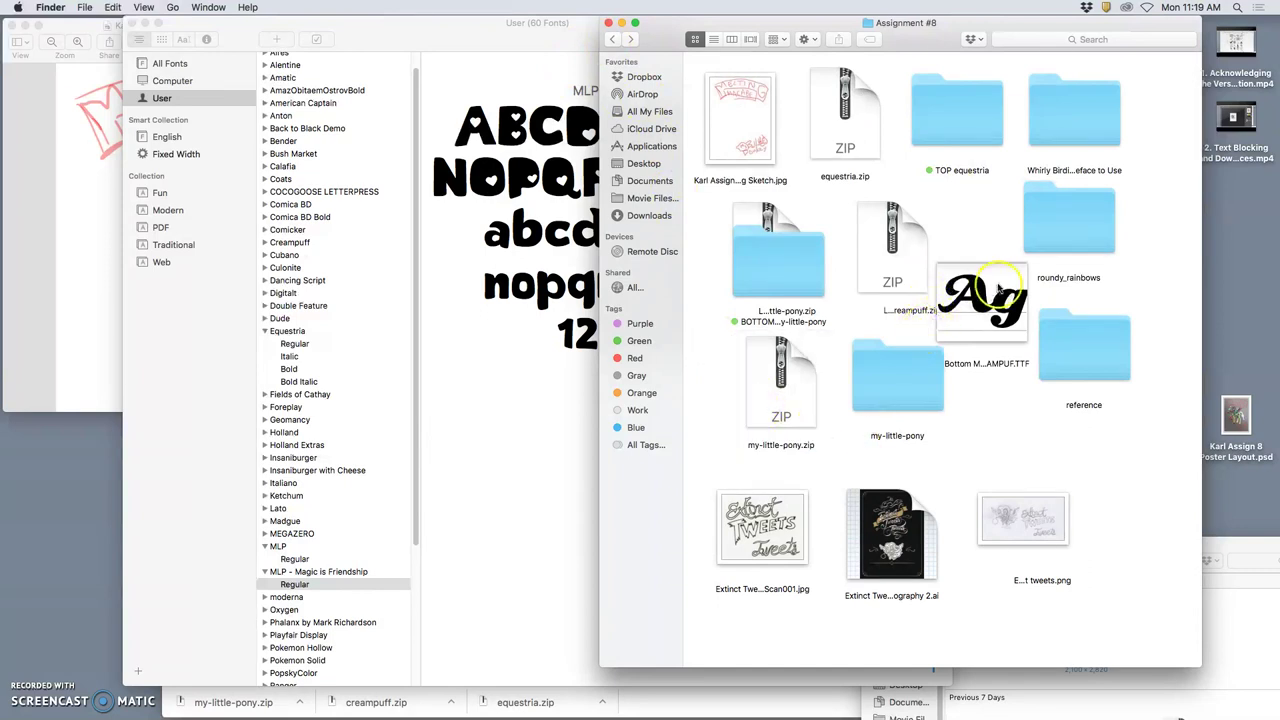
drag(998, 298, 995, 258)
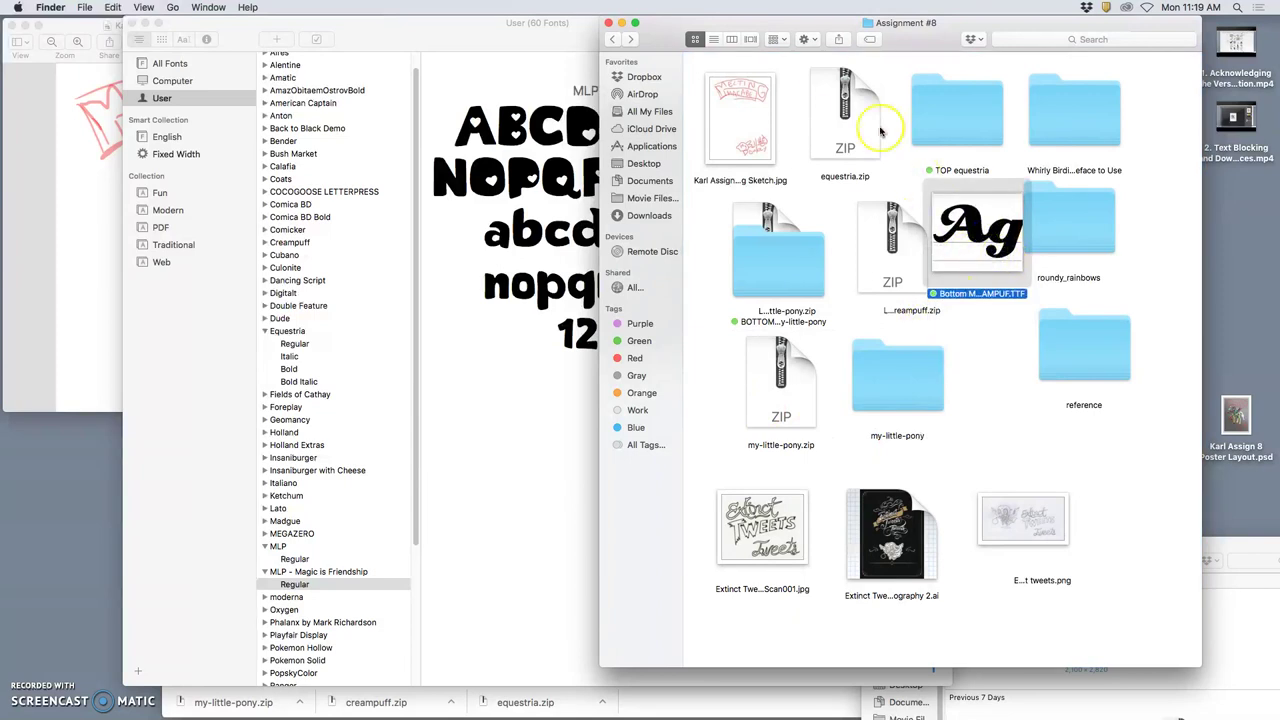
click(777, 39)
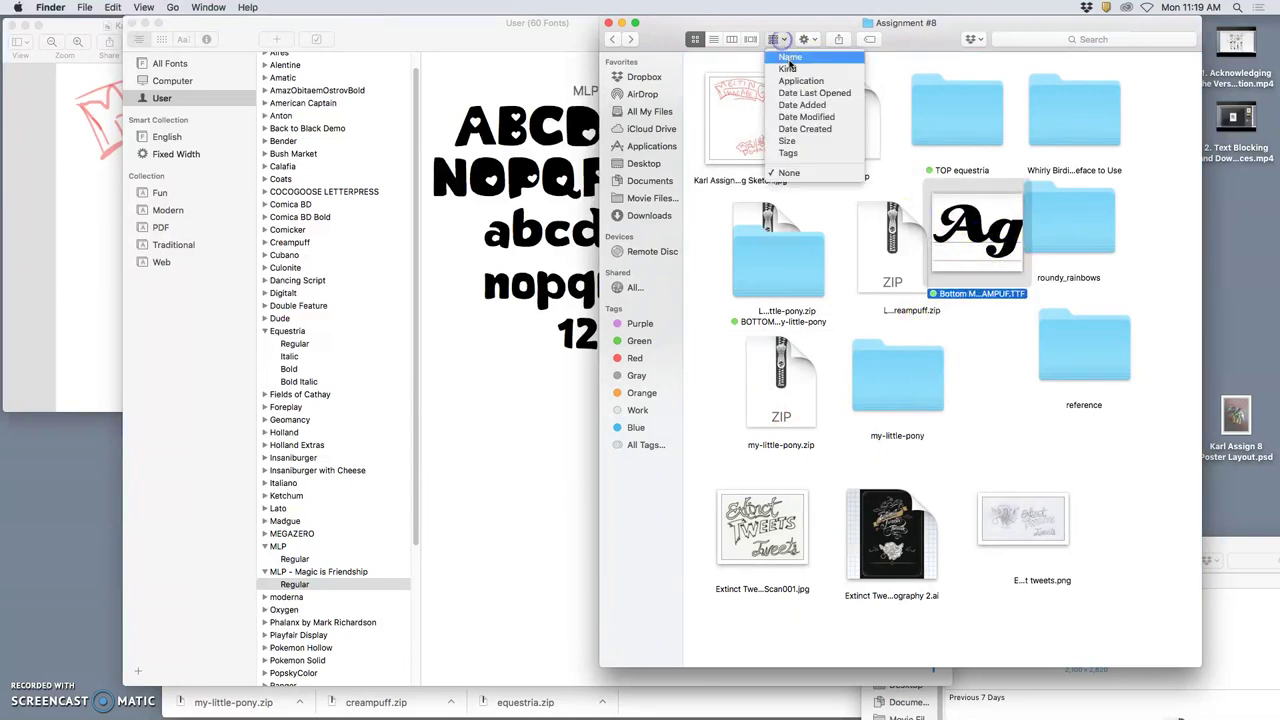
click(789, 152)
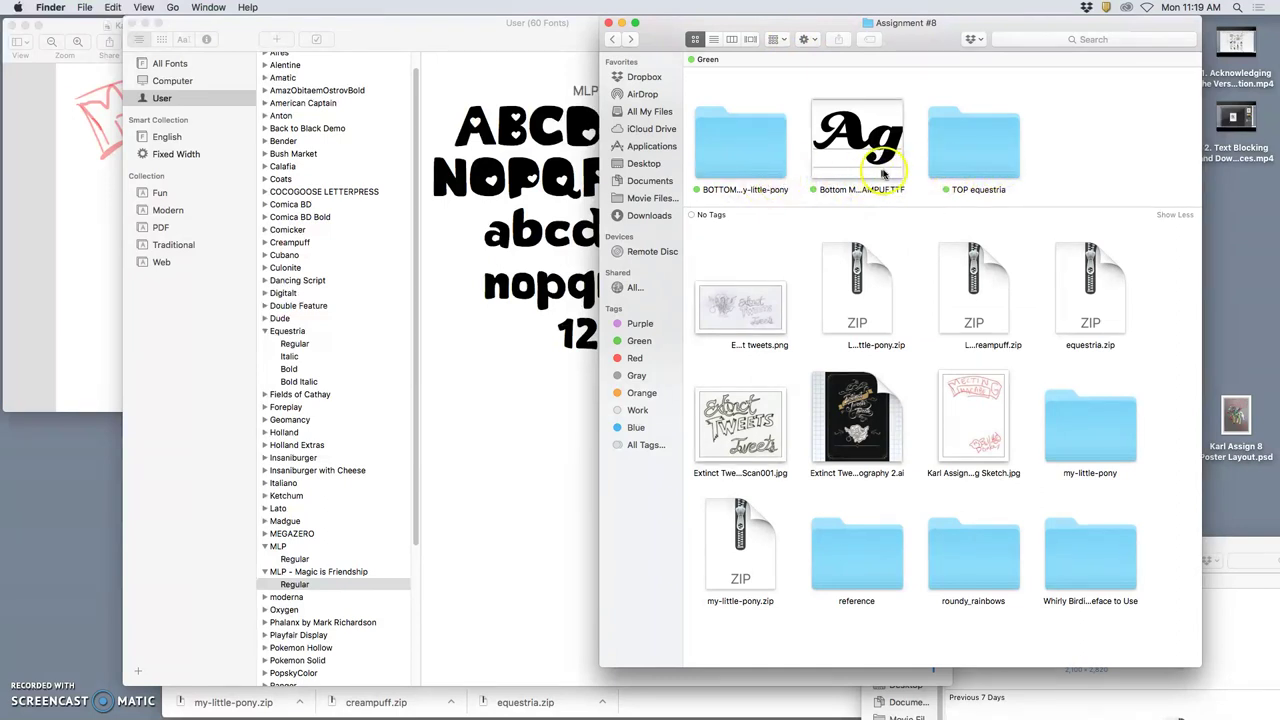
- Close Font Book and minimize the Chrome browser window
click(130, 23)
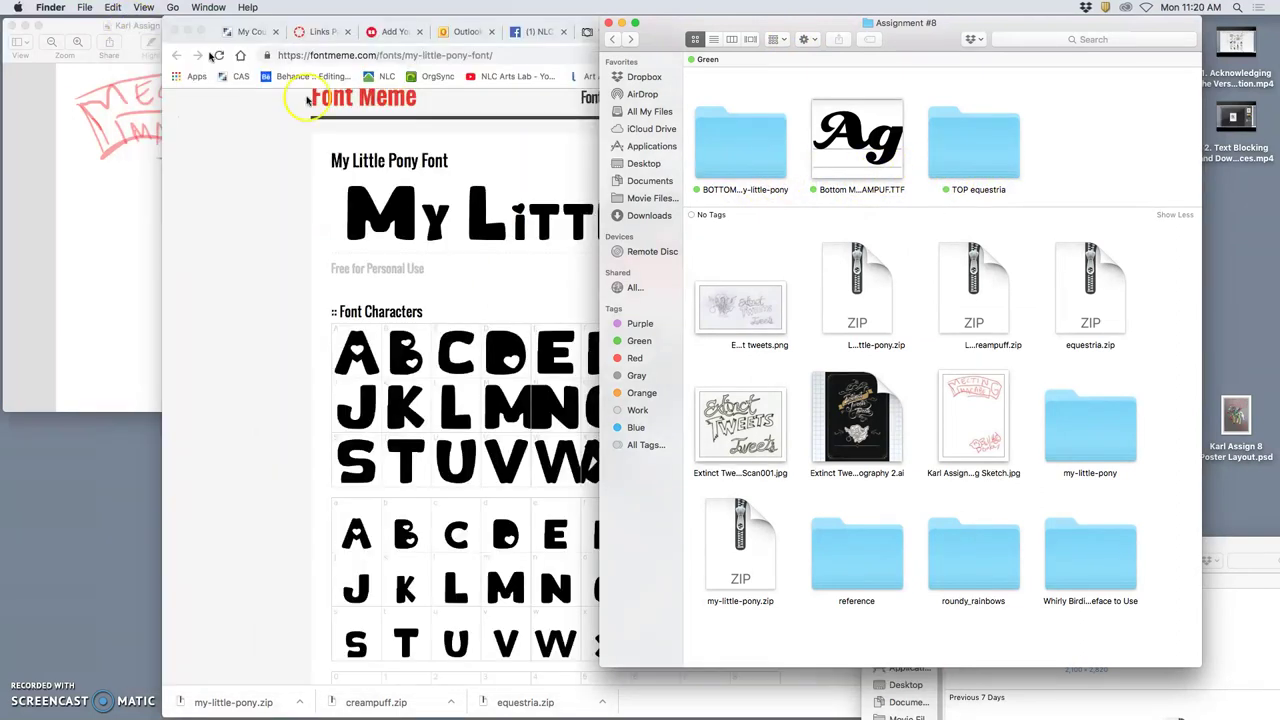
click(188, 32)
click(588, 398)
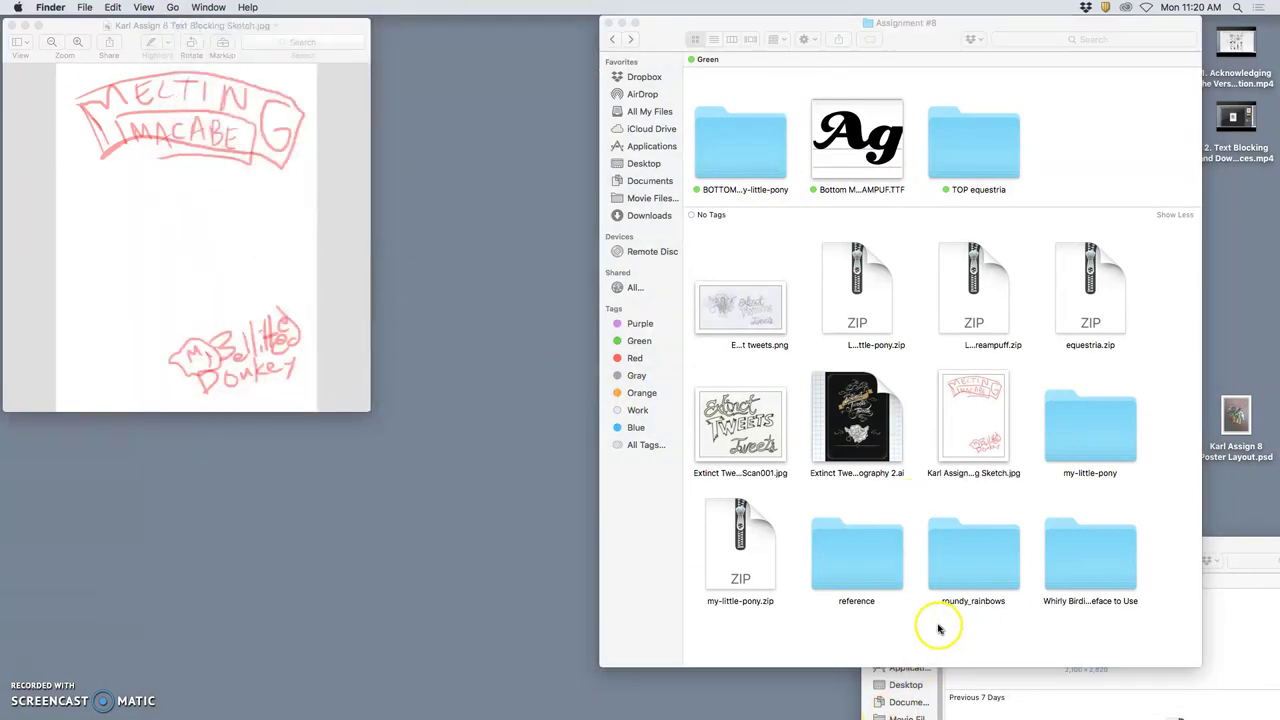
click(932, 91)
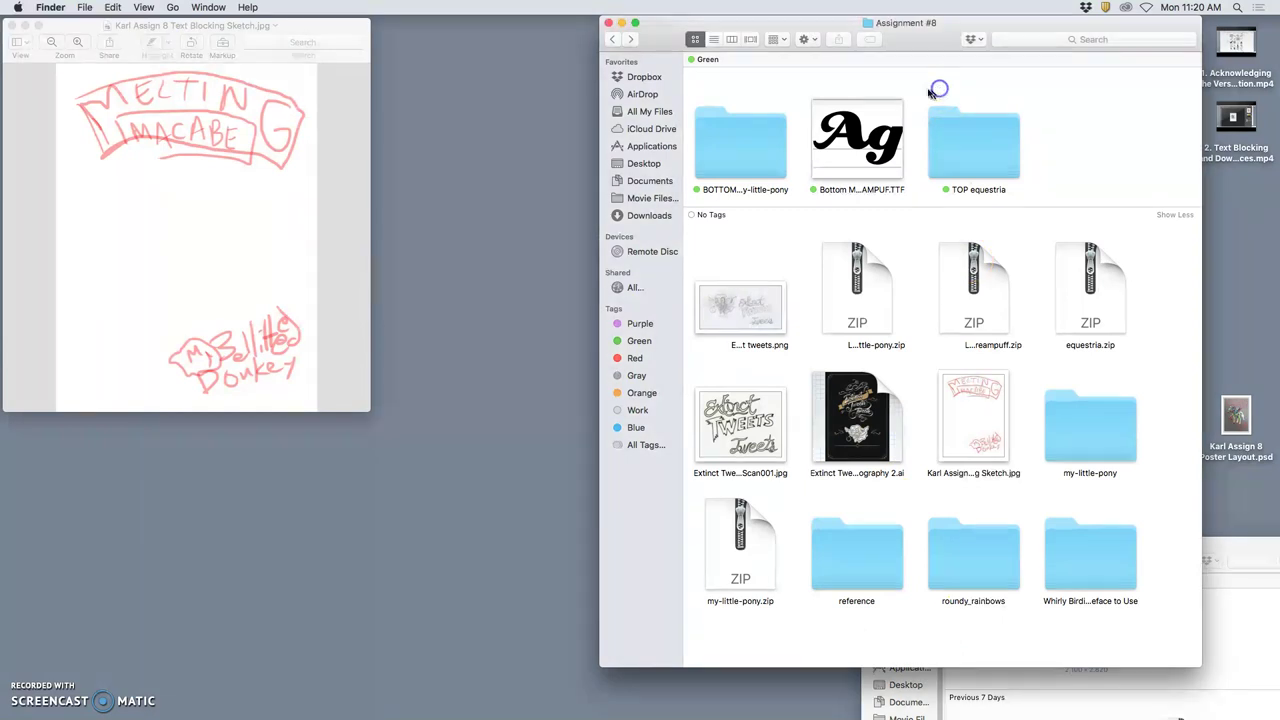
- Open the Vector Live Trace EPS from Assignment #7 in Illustrator CC 2018
click(612, 40)
click(898, 143)
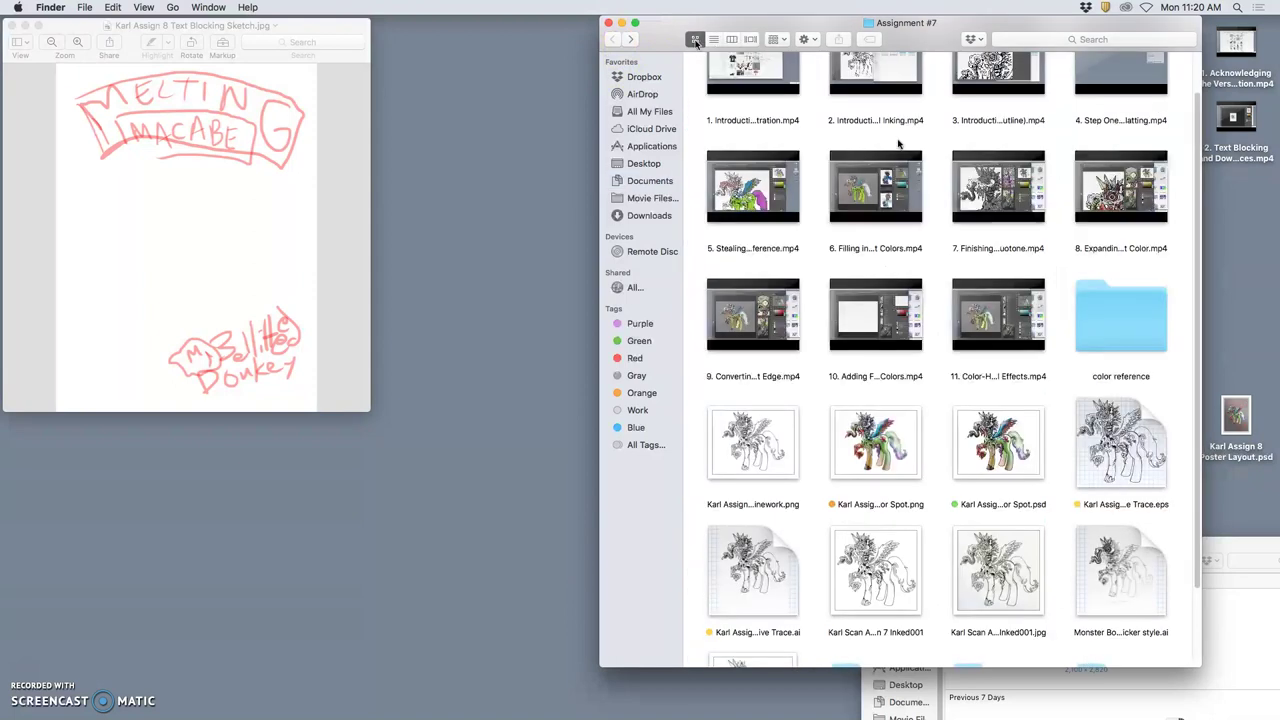
scroll(1100, 400, down, 1)
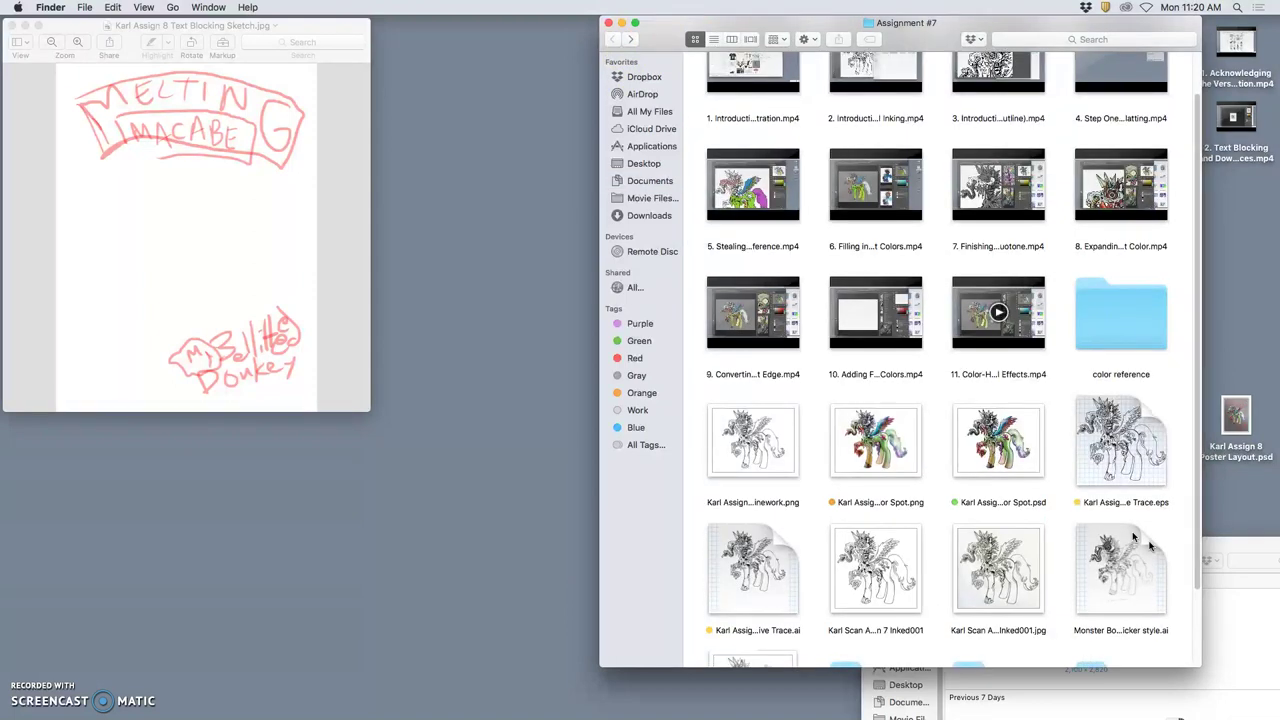
click(1118, 450)
right_click(1118, 450)
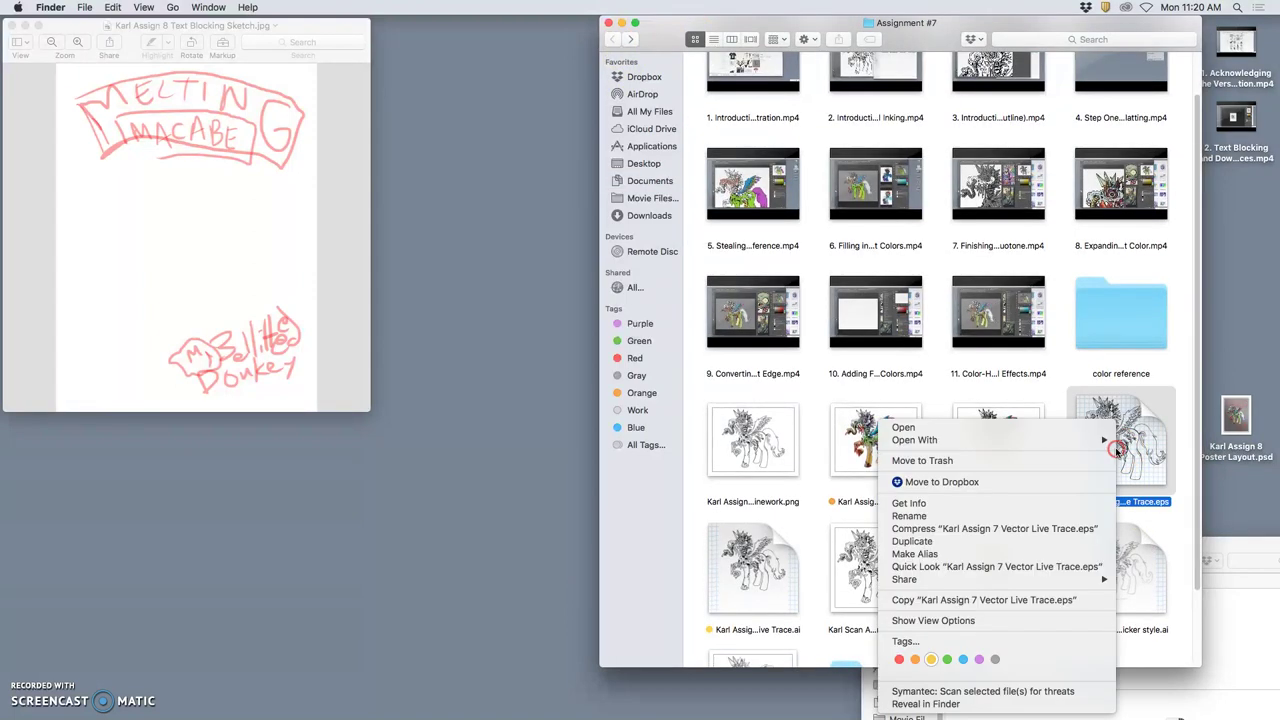
mouse_move(993, 441)
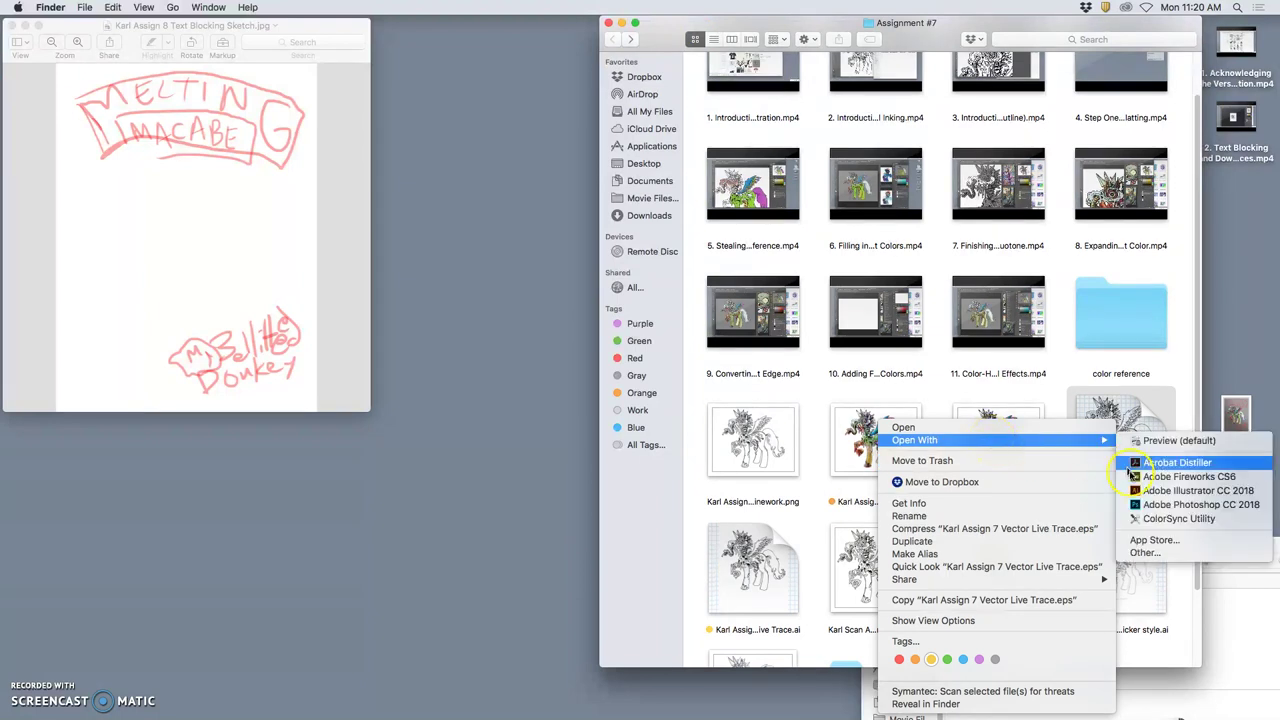
click(1141, 491)
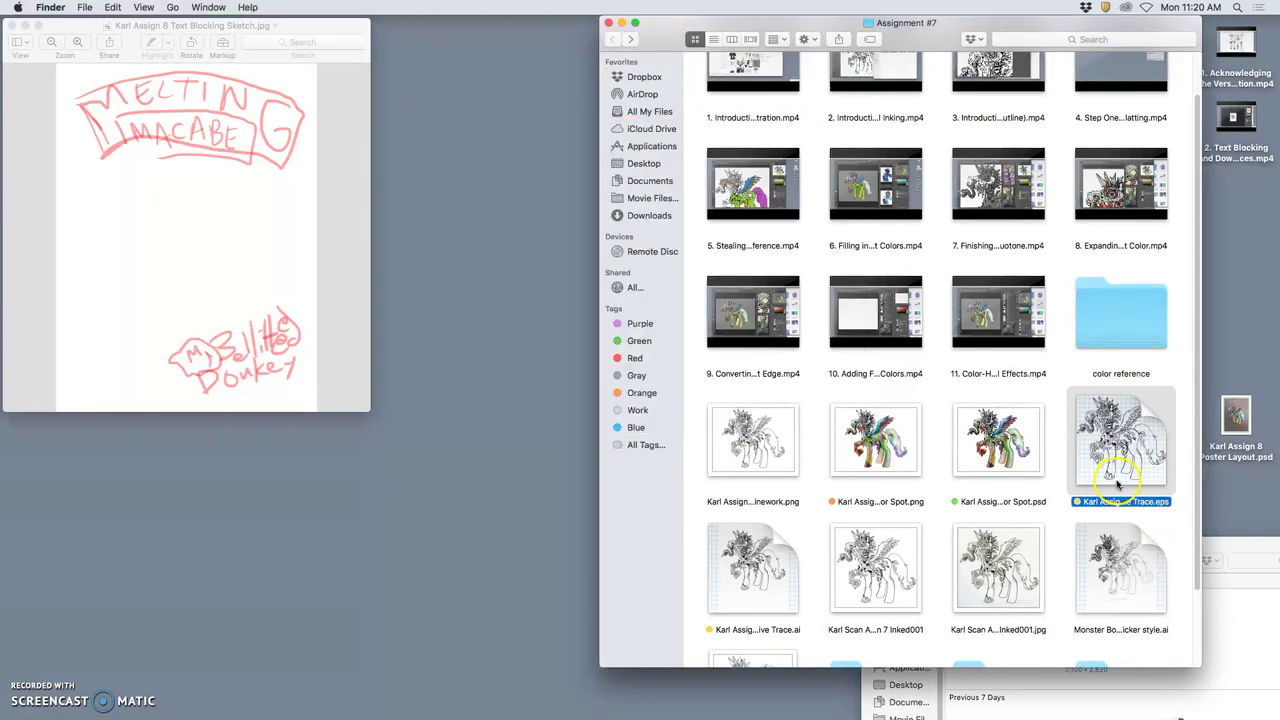
- Return Finder to the Assignment #8 folder and switch to Illustrator from the Dock
click(630, 39)
click(630, 39)
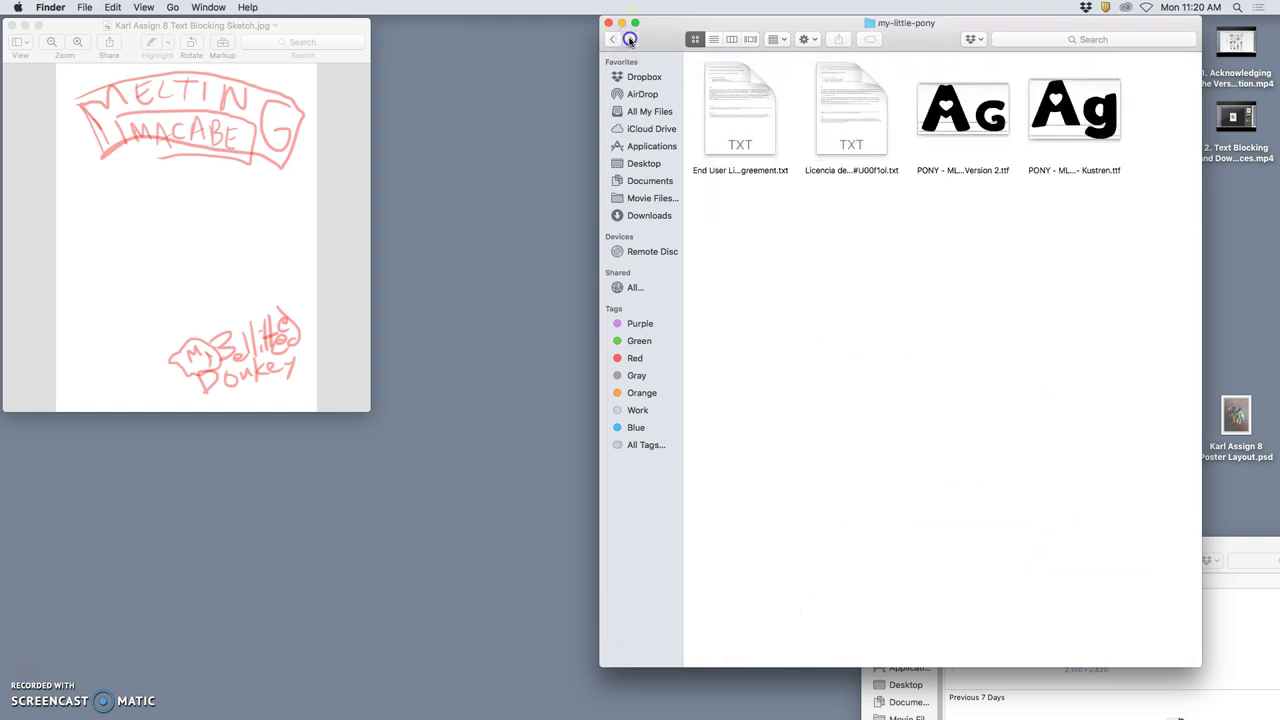
click(612, 39)
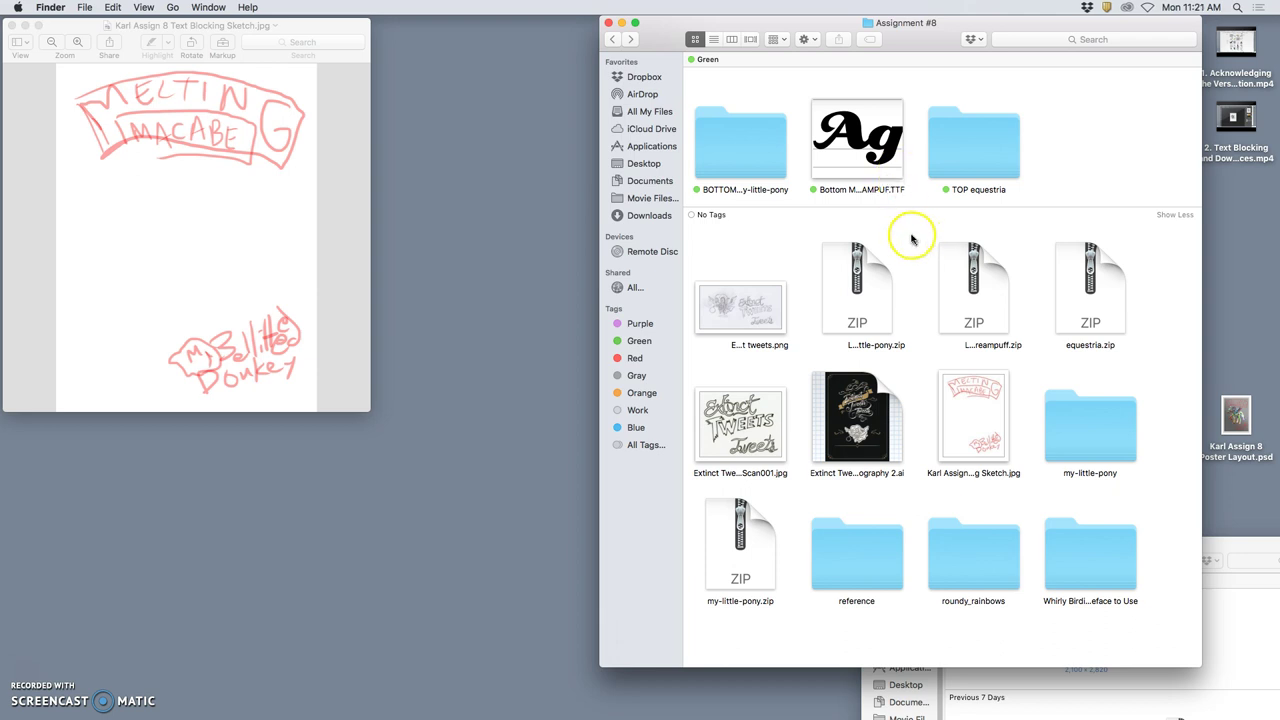
mouse_move(599, 708)
click(704, 697)
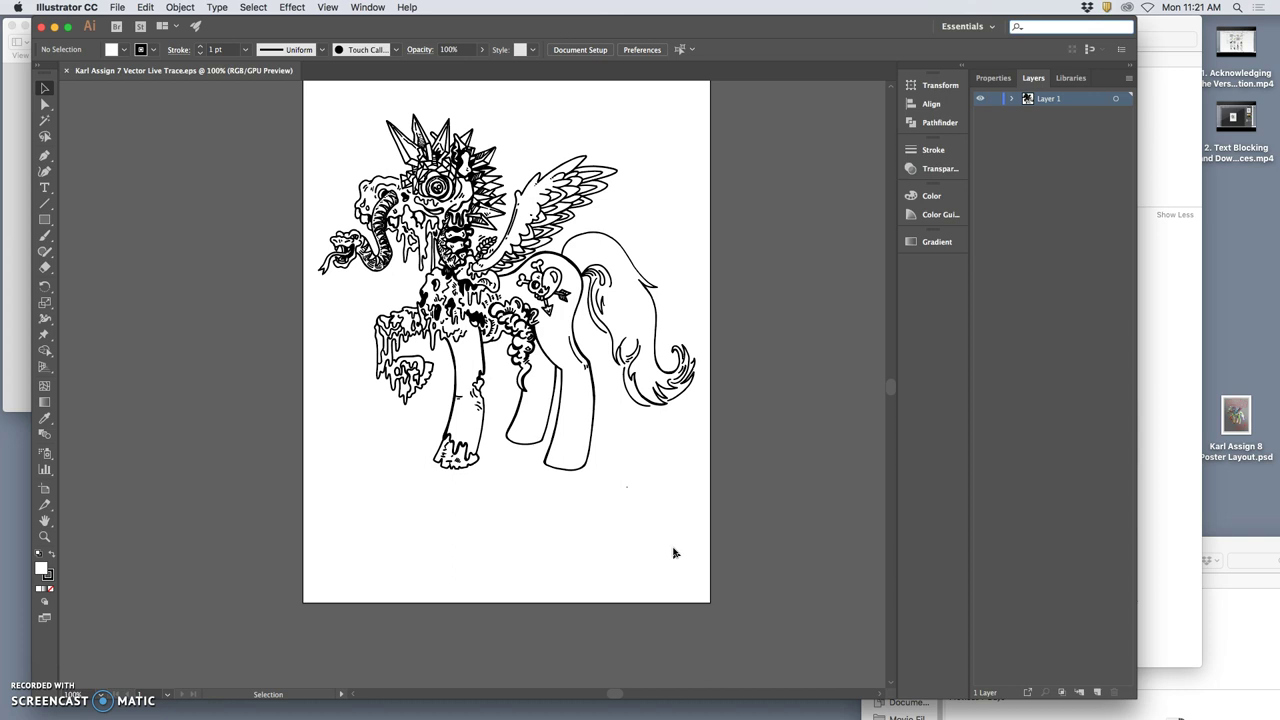
- Zoom out to show the whole artboard and move the Illustrator window right
click(640, 511)
scroll(640, 508, up, 5)
scroll(640, 508, down, 5)
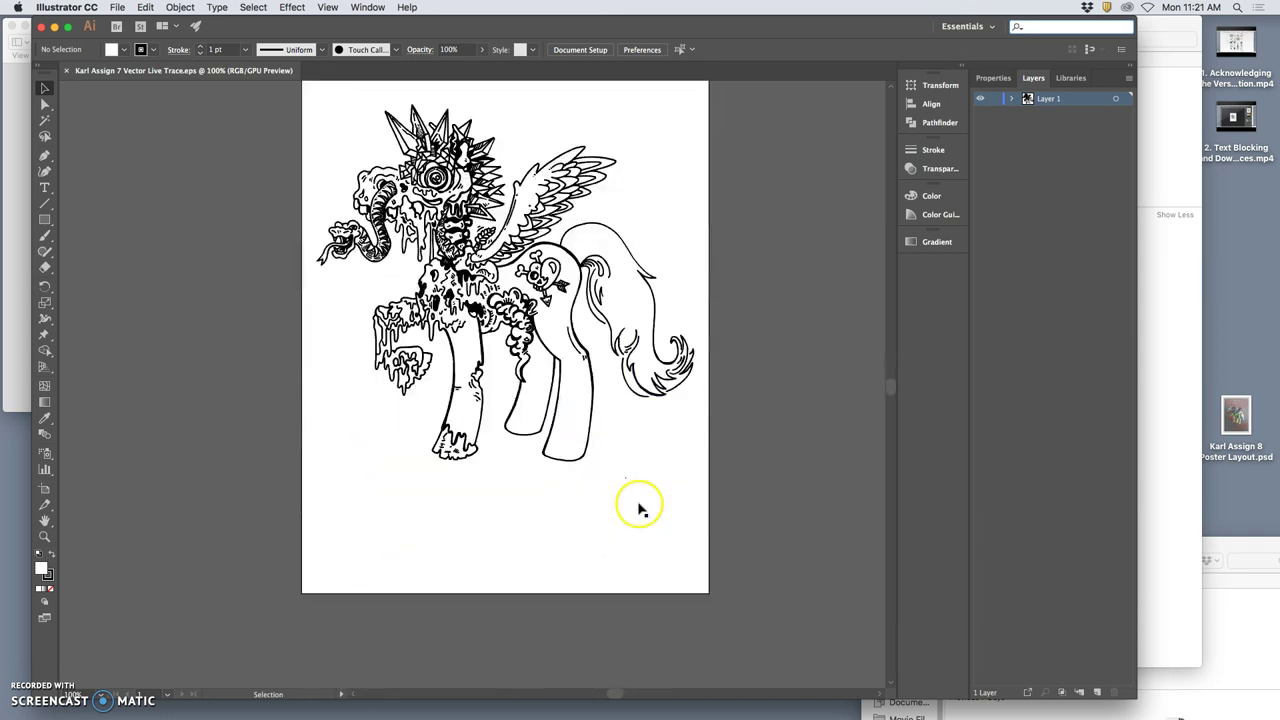
key(super+minus)
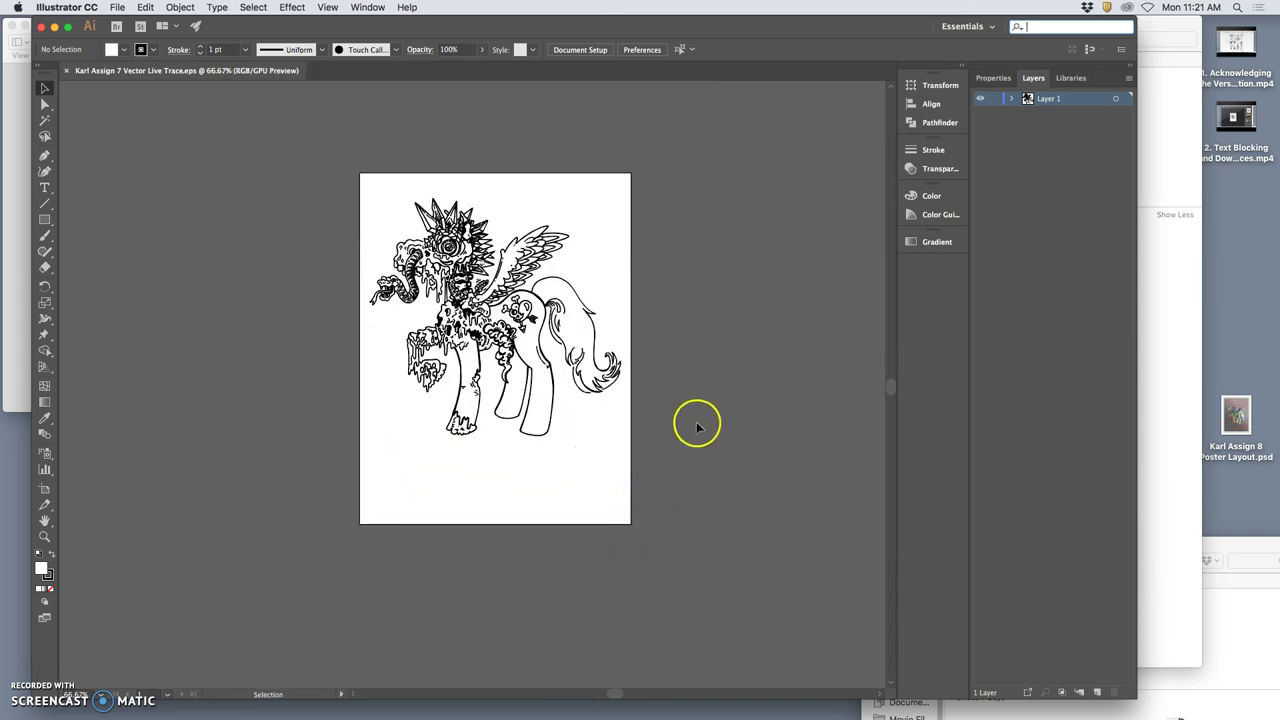
scroll(697, 428, up, 2)
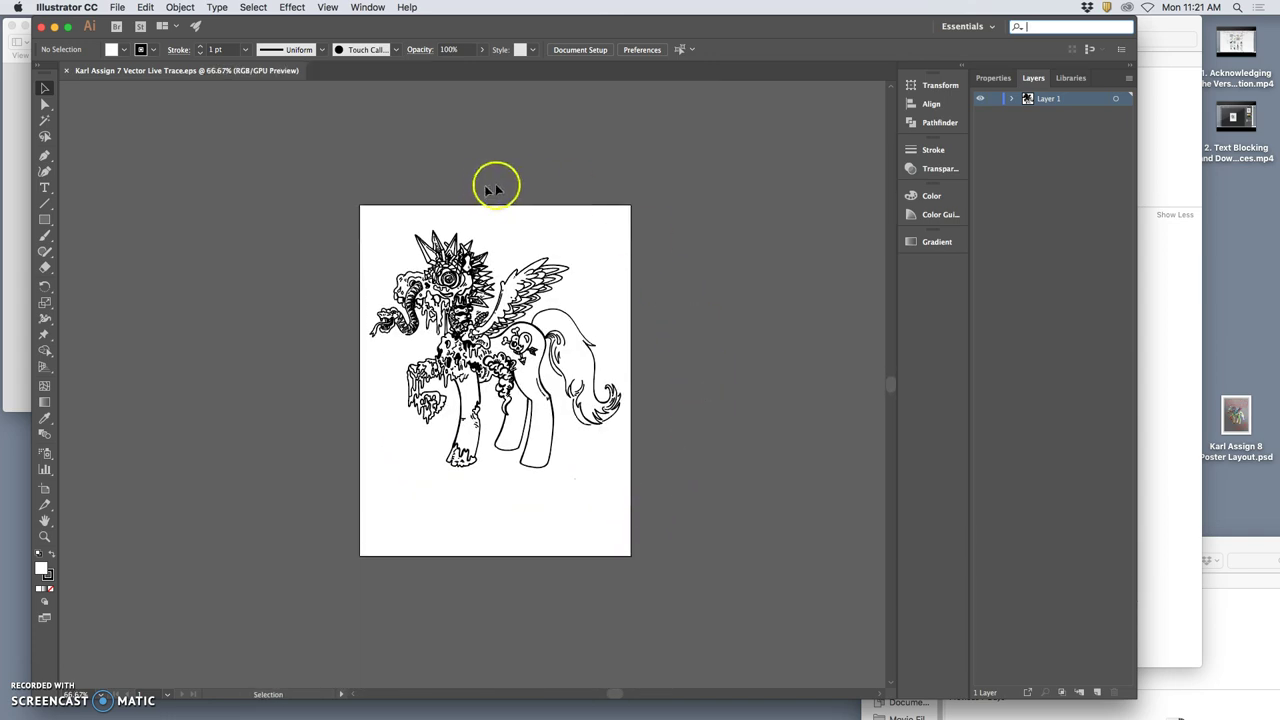
drag(344, 32, 512, 32)
- Close the text-blocking sketch window, shift Illustrator left, and bring the Assignment #8 folder forward
click(120, 149)
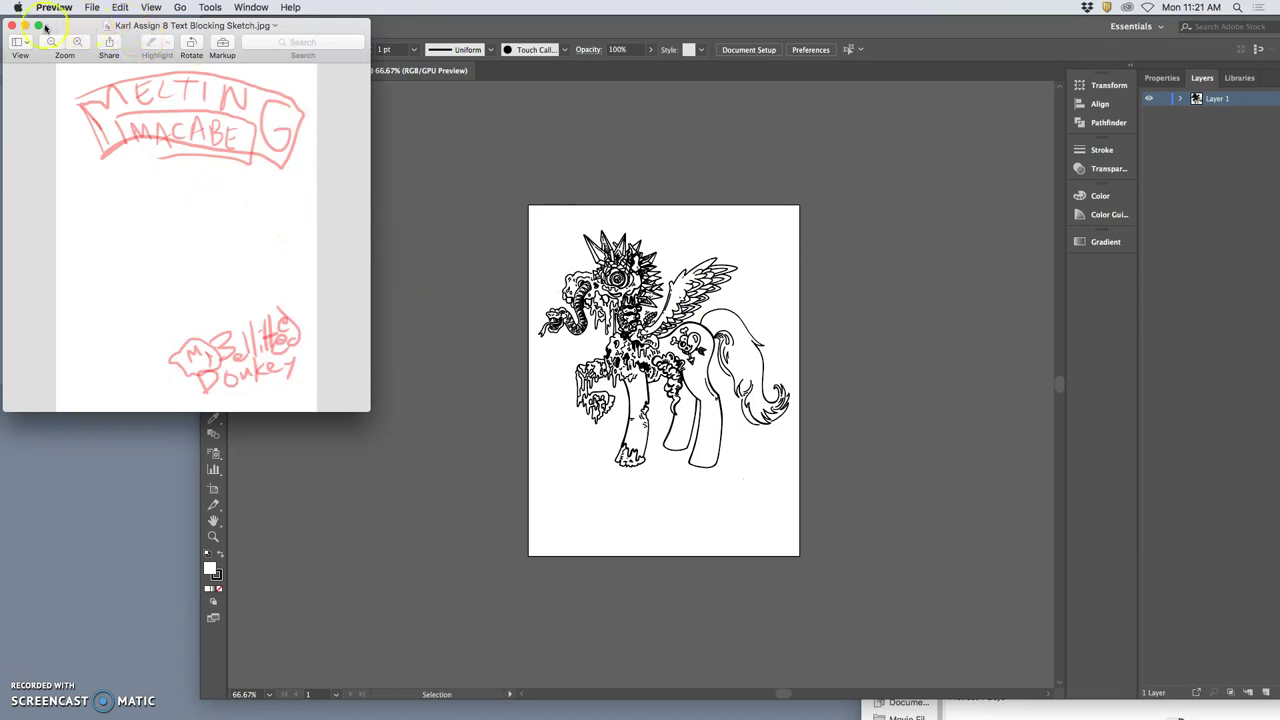
click(11, 25)
click(606, 23)
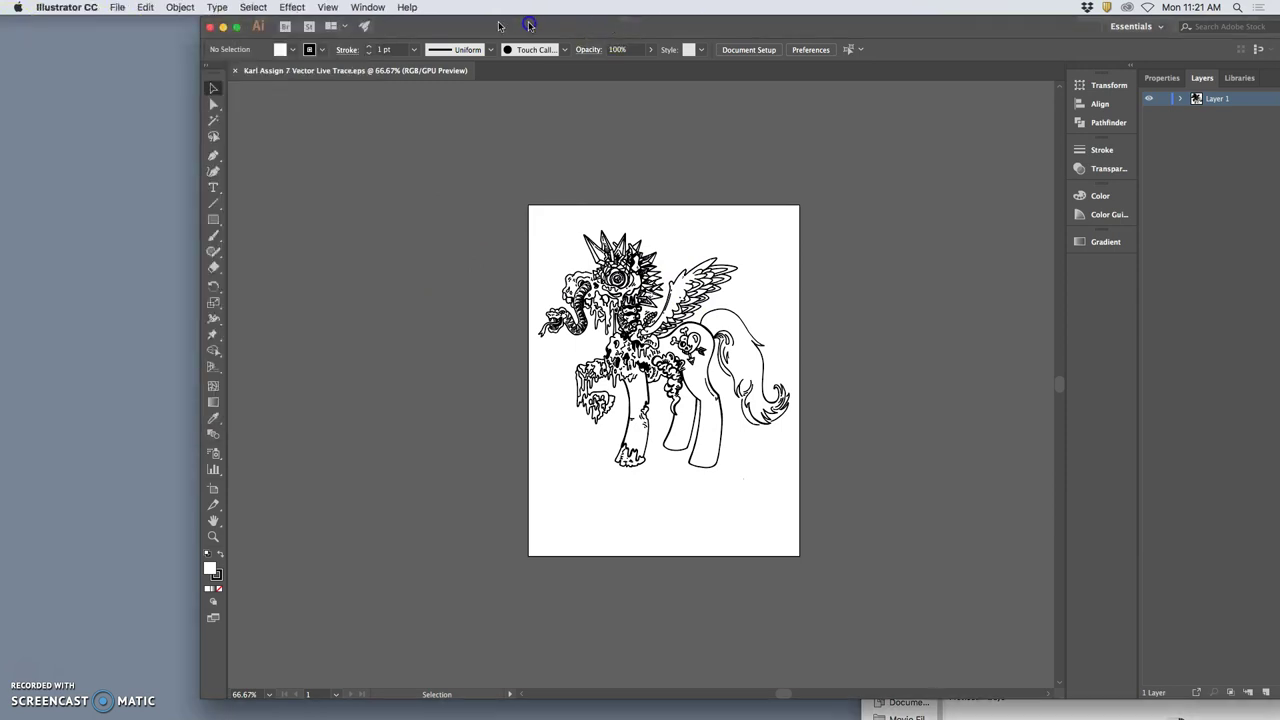
drag(623, 23, 409, 27)
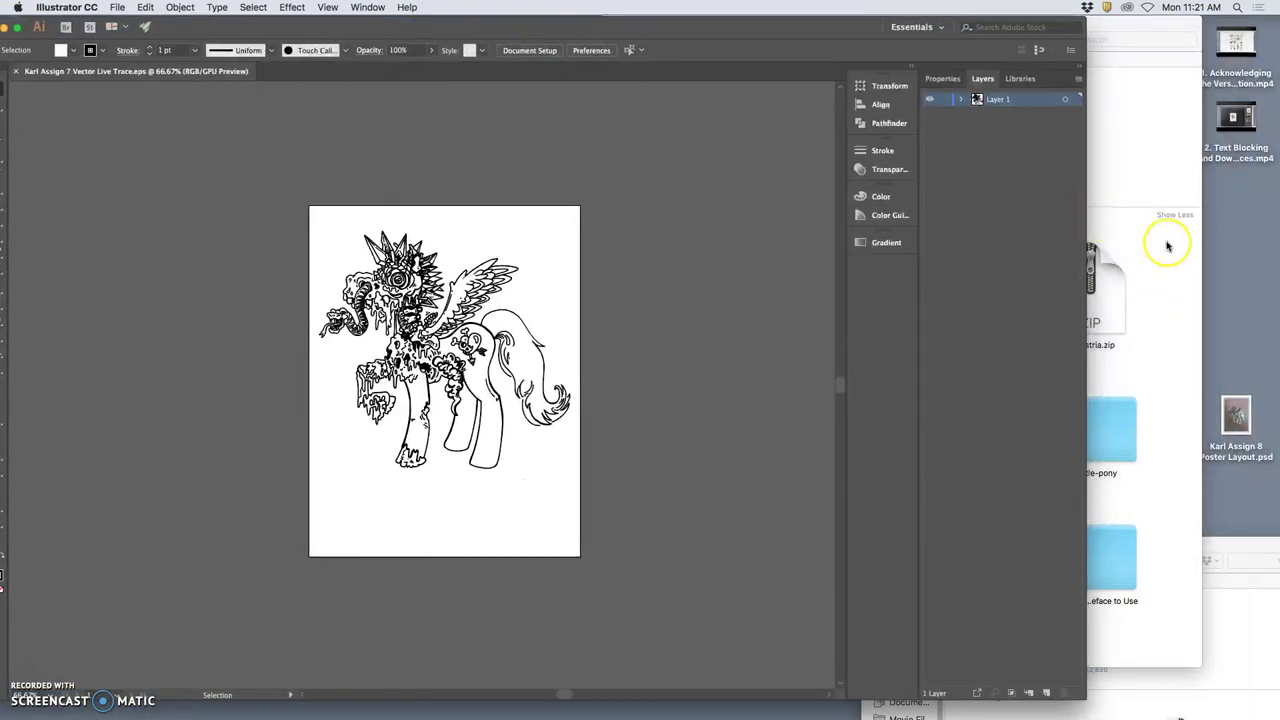
click(1263, 246)
key(F11)
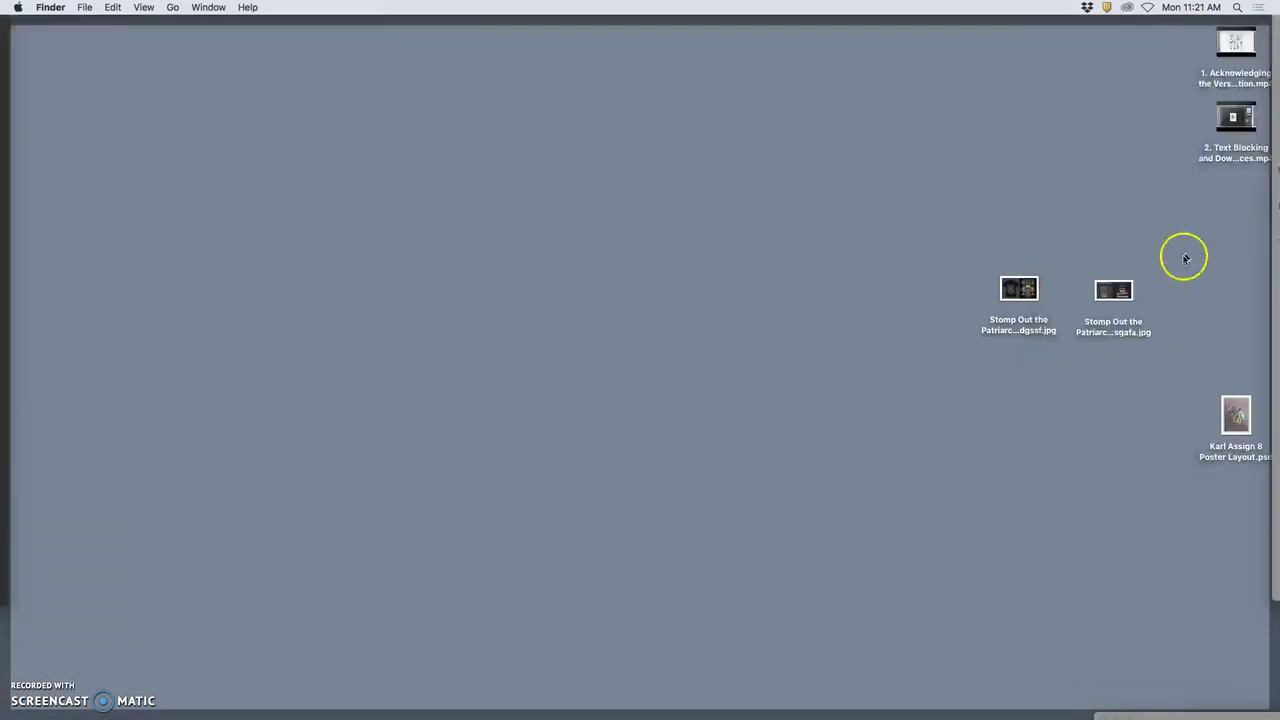
click(1188, 275)
click(1170, 500)
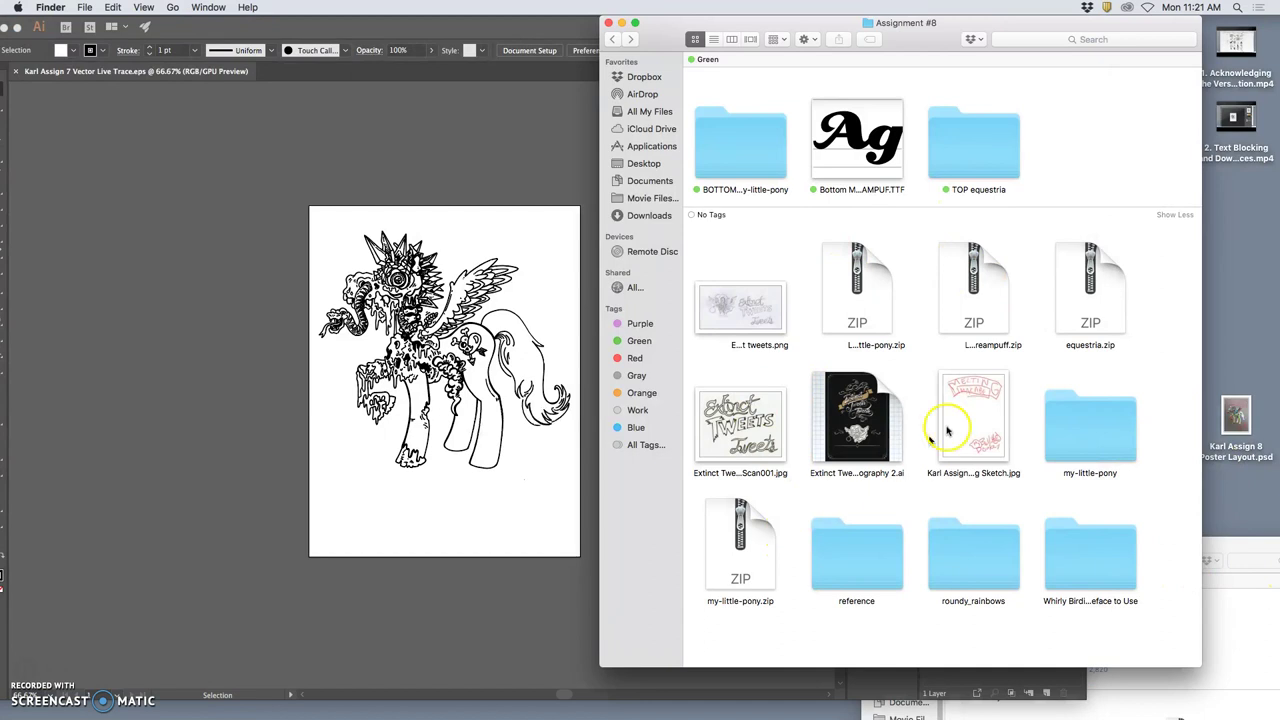
- Drag the red MELTING MACABRE sketch JPG into the pony document and align it with the artboard
drag(970, 413, 274, 314)
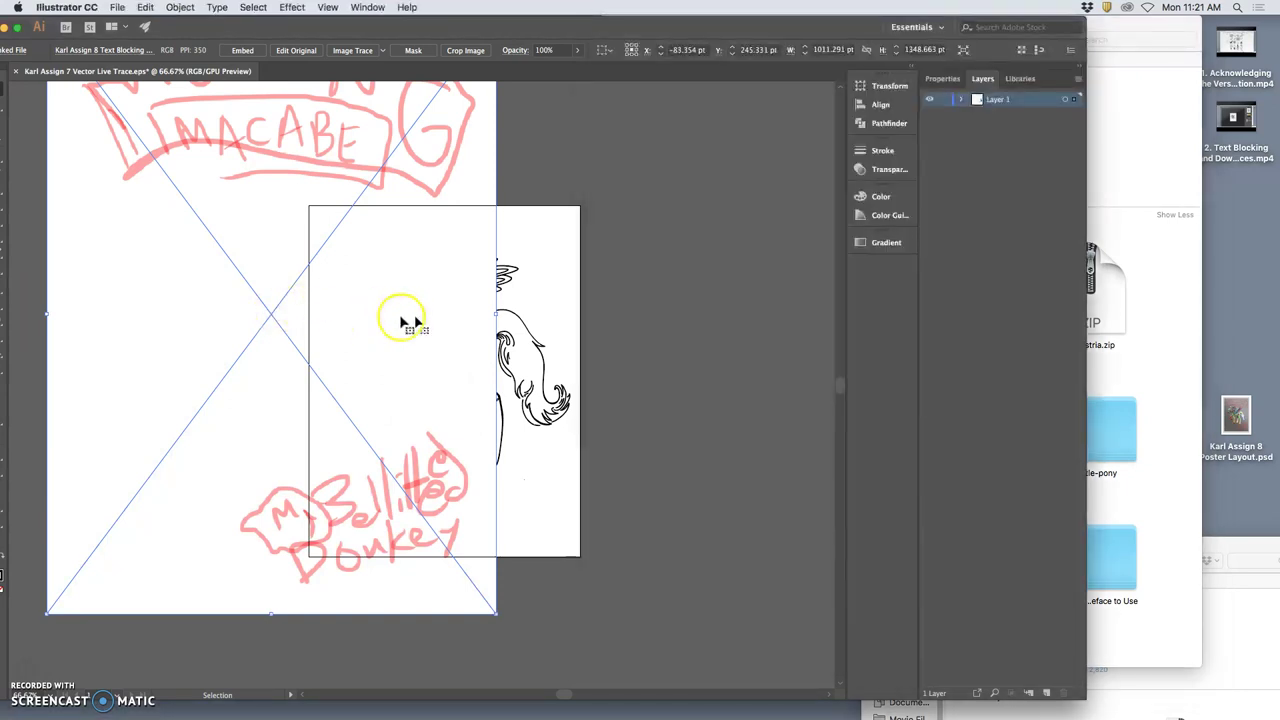
drag(381, 323, 560, 380)
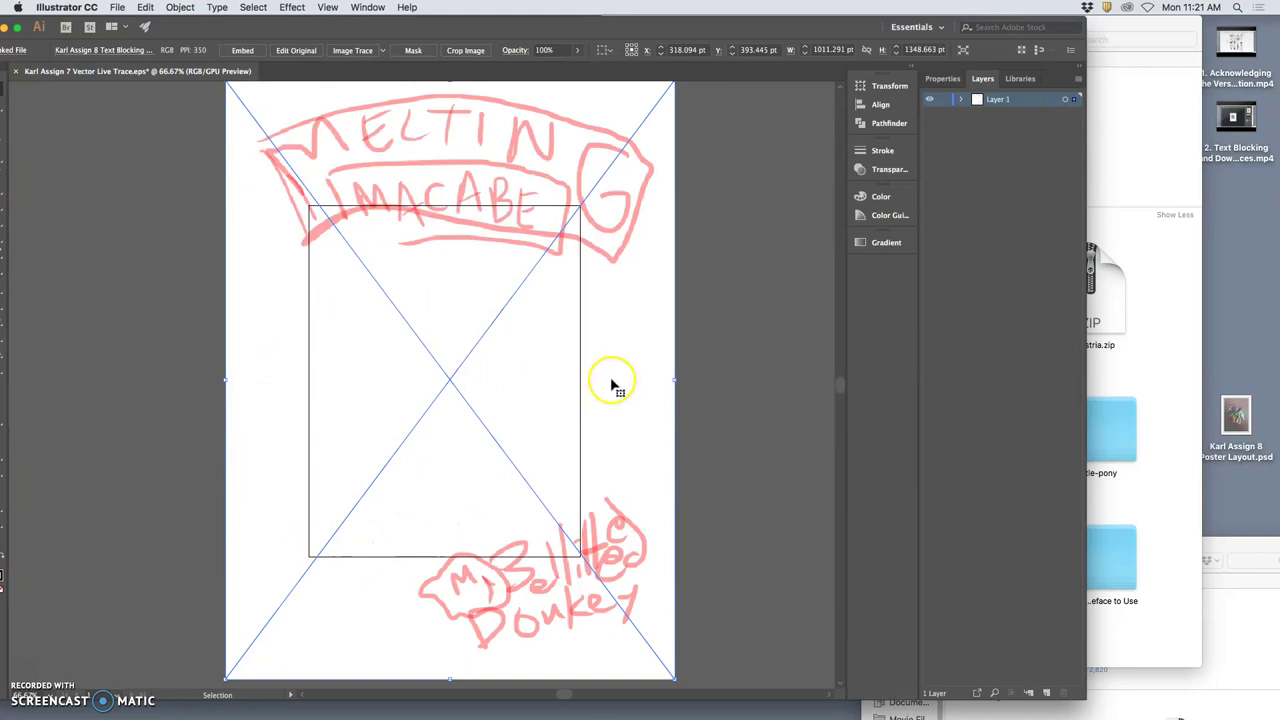
key(super+minus)
drag(551, 302, 547, 298)
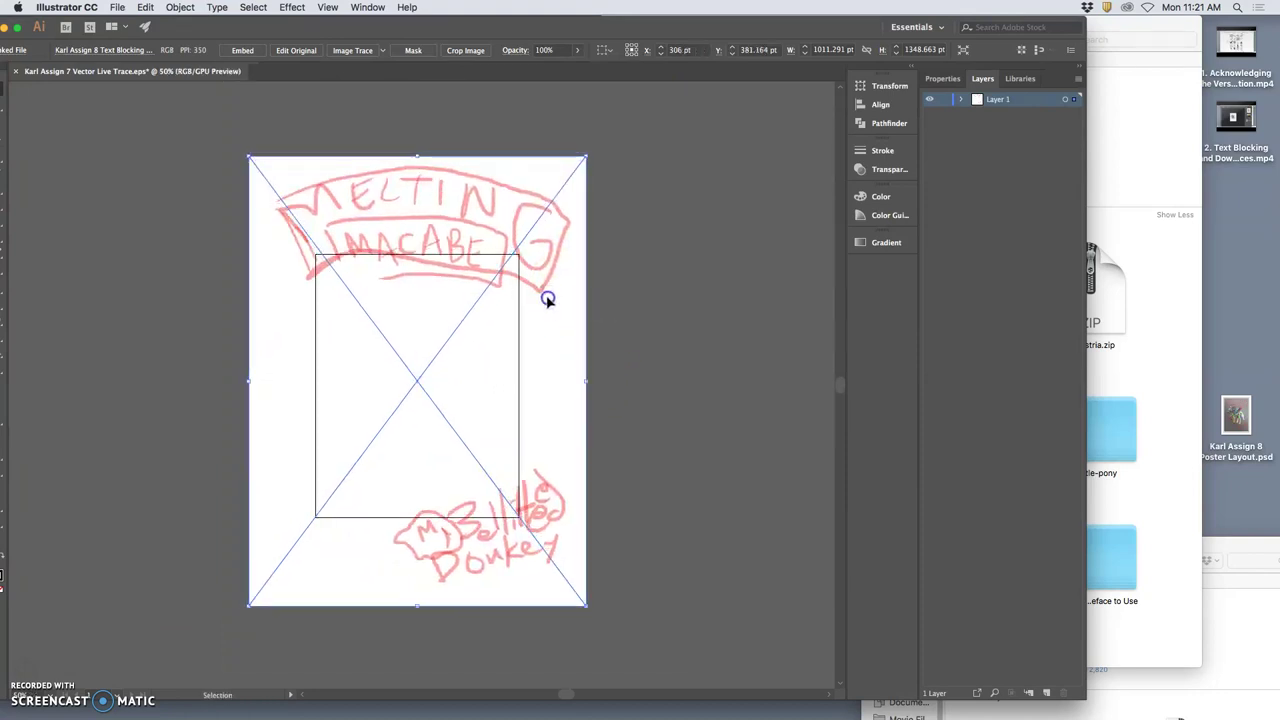
- Create Layer 2, move the linked sketch into it, and stack Layer 1 above it
click(629, 289)
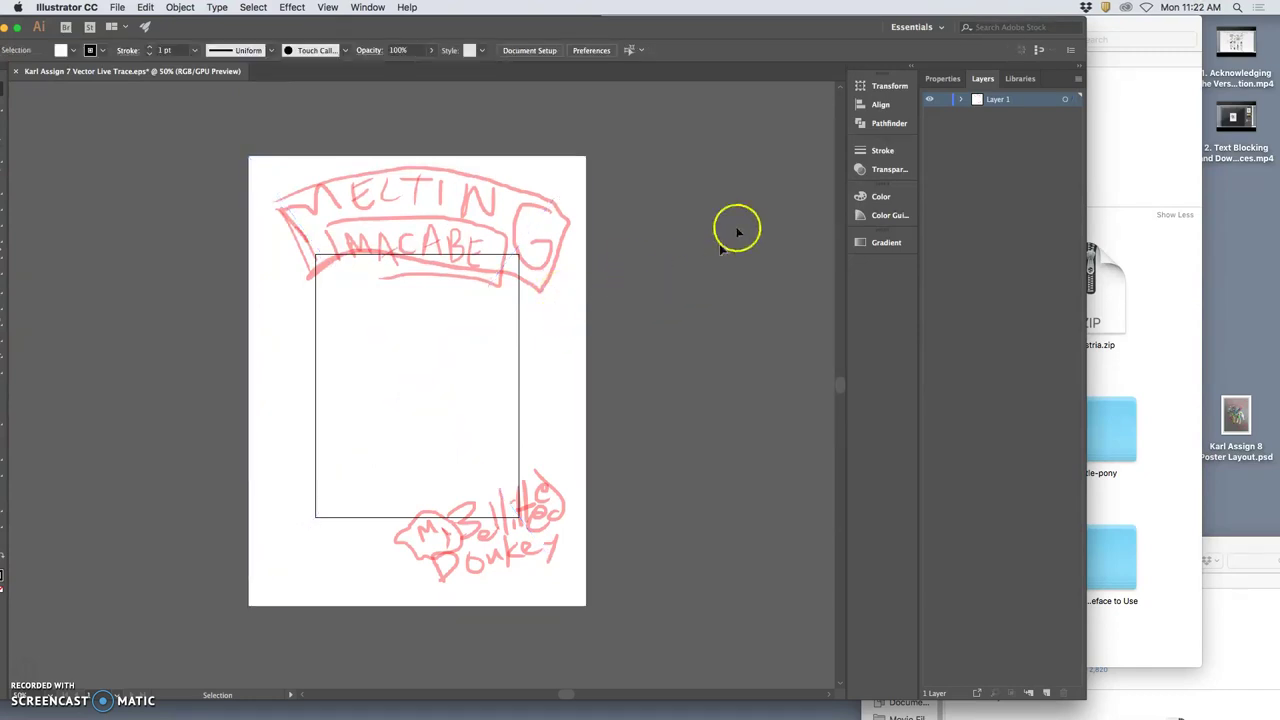
click(960, 99)
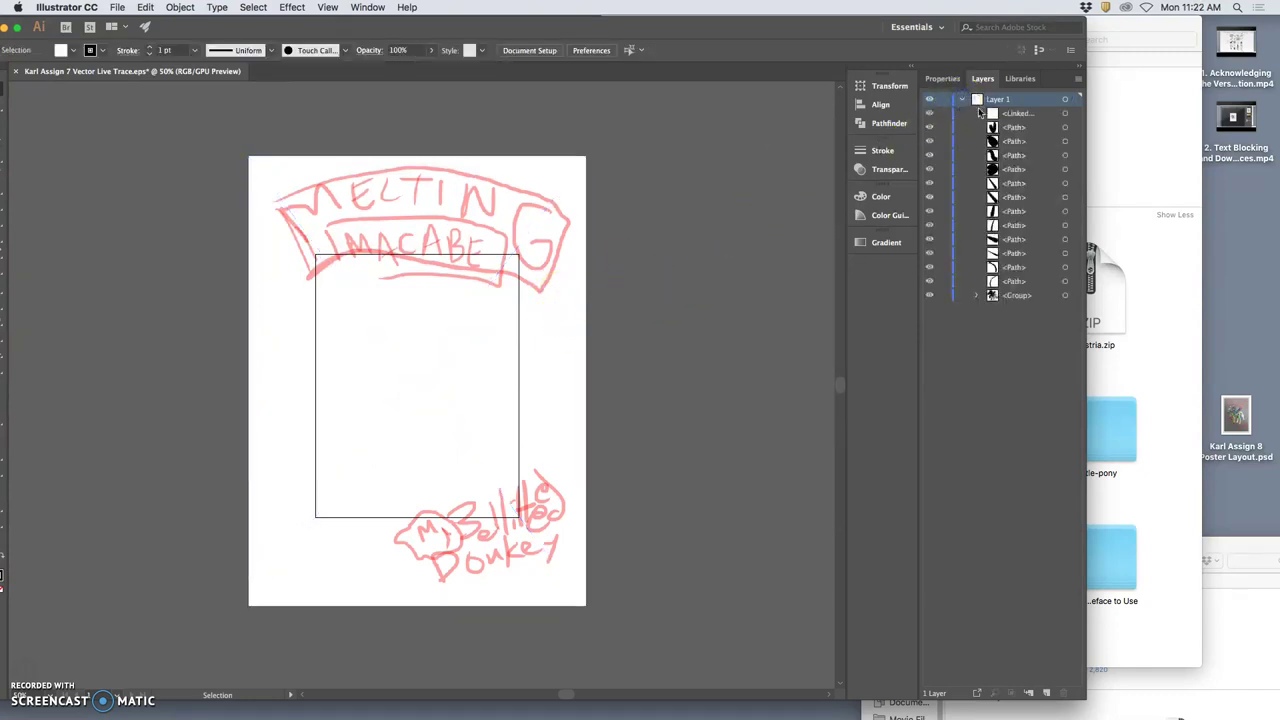
click(1046, 692)
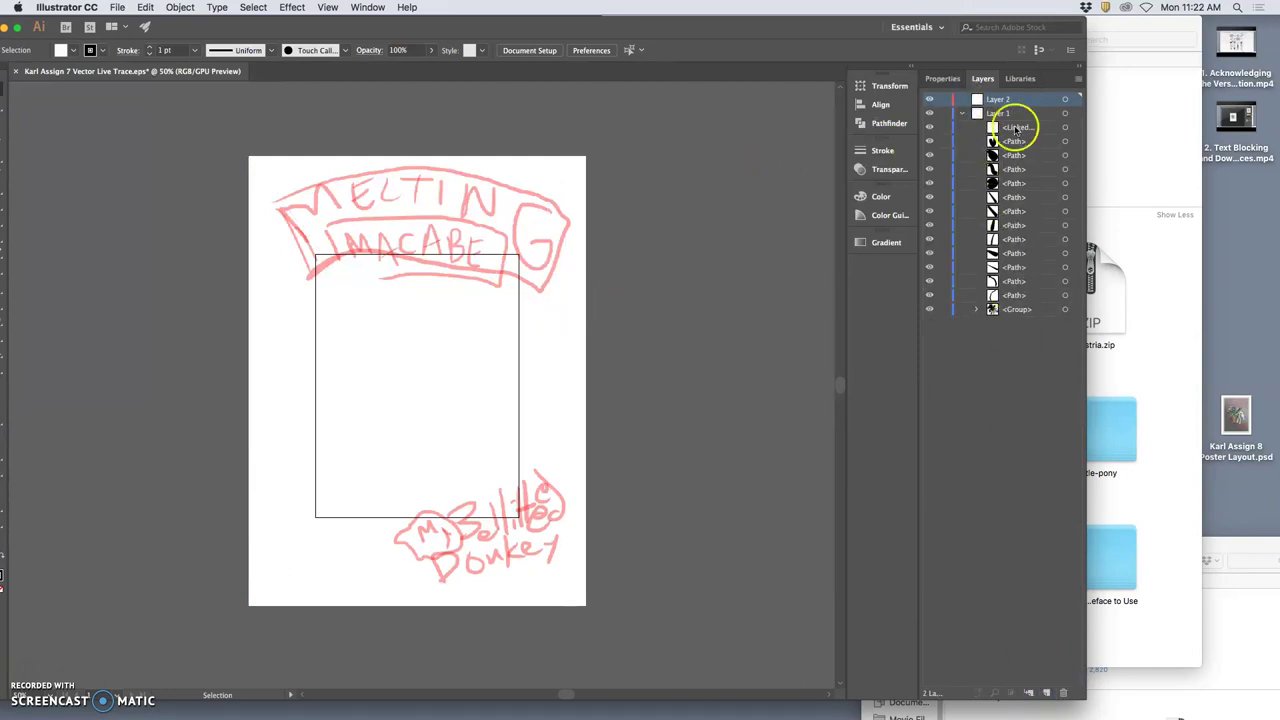
drag(1010, 125, 995, 96)
click(962, 113)
click(970, 333)
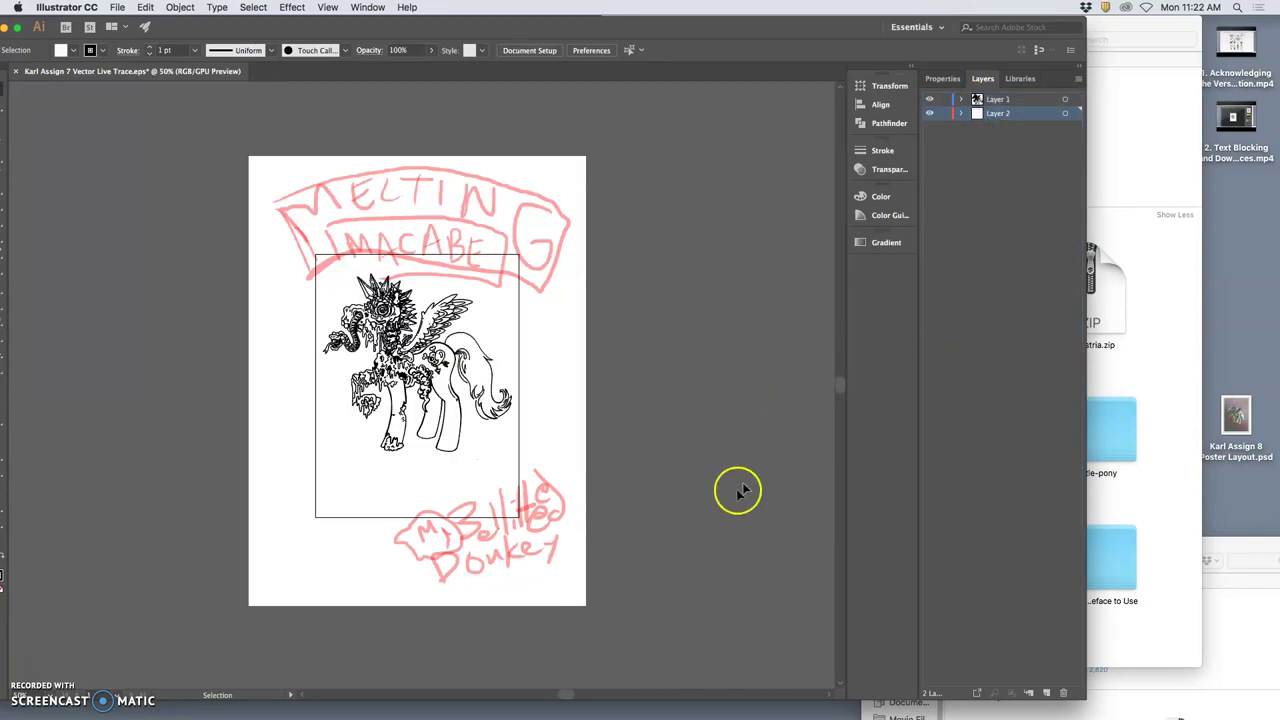
- Scale the sketch to about 776 × 1035 pt and nudge the pony line art into place
click(1067, 116)
drag(582, 604, 568, 587)
drag(514, 551, 540, 540)
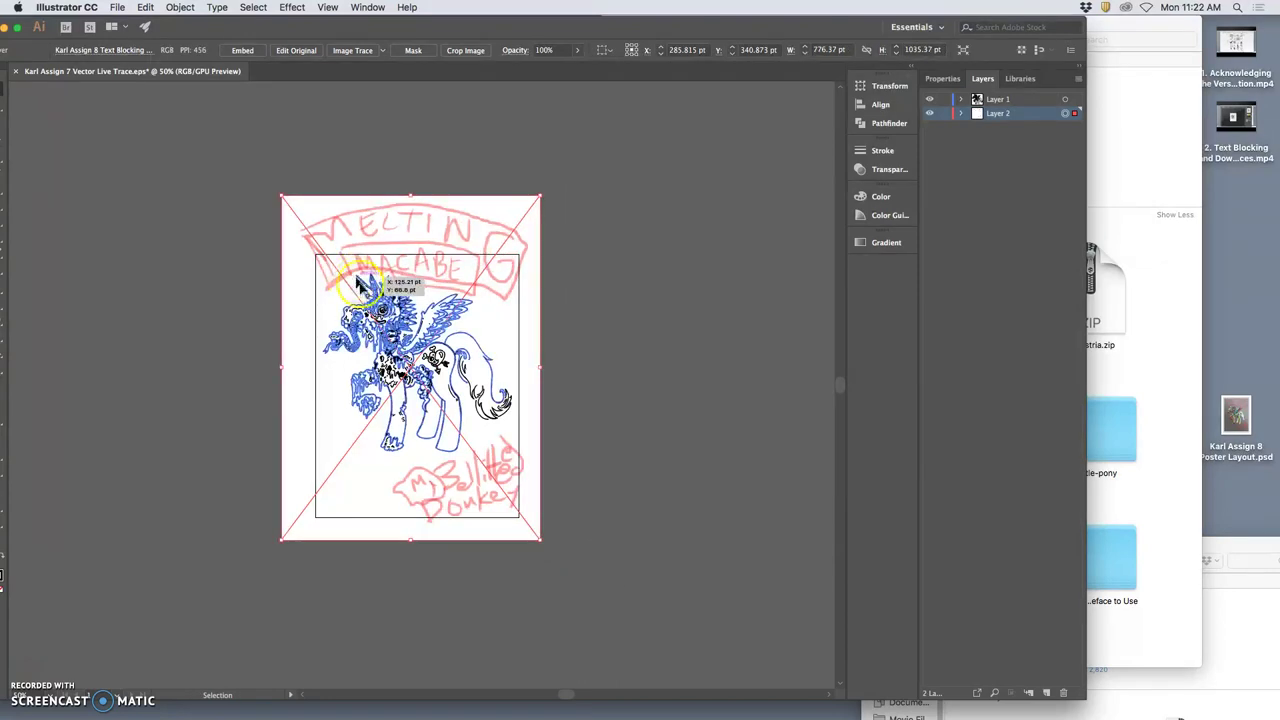
click(437, 357)
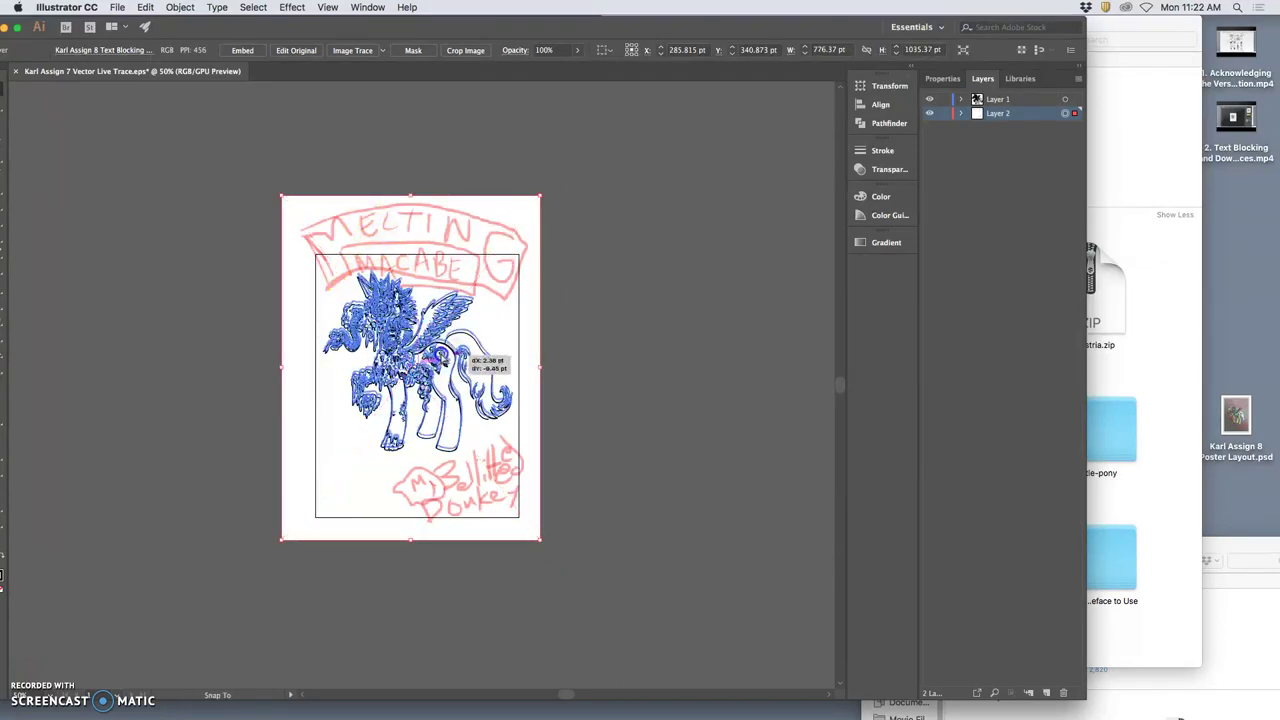
click(442, 362)
drag(444, 358, 445, 357)
- Lock Layer 1 and Layer 2, then add a new top layer named TEXT ASSETS
click(946, 101)
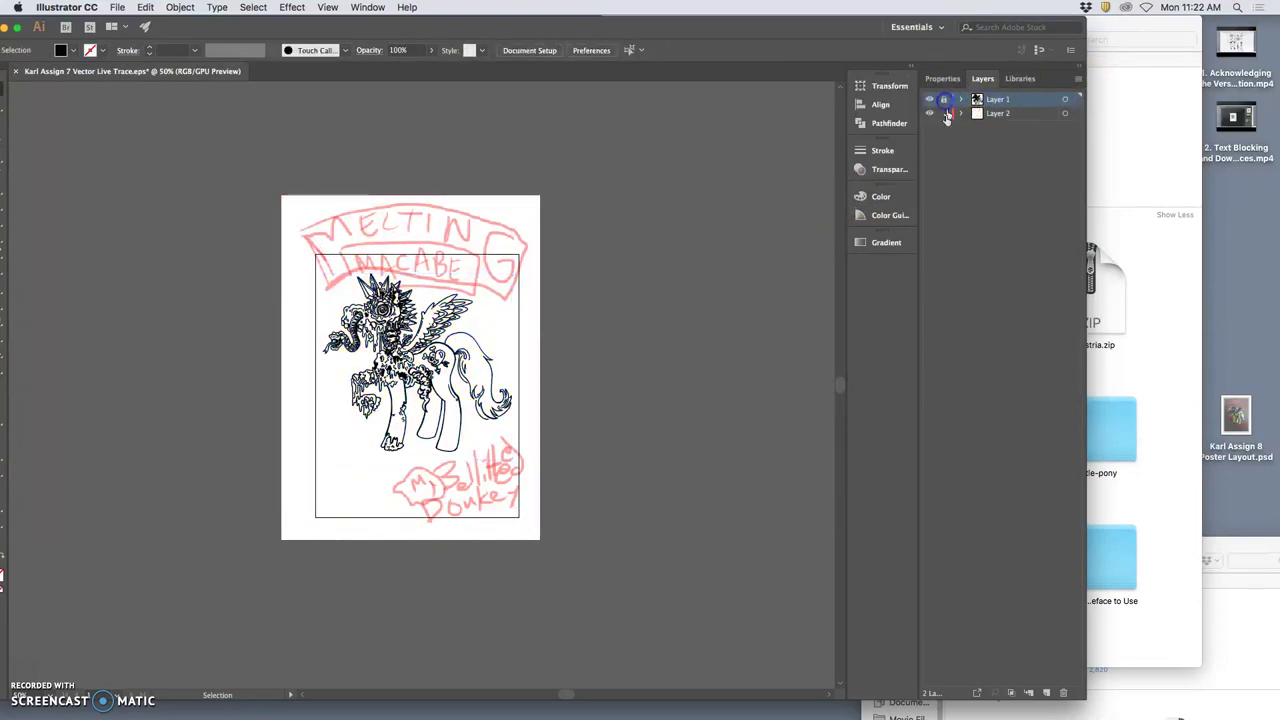
drag(514, 243, 520, 249)
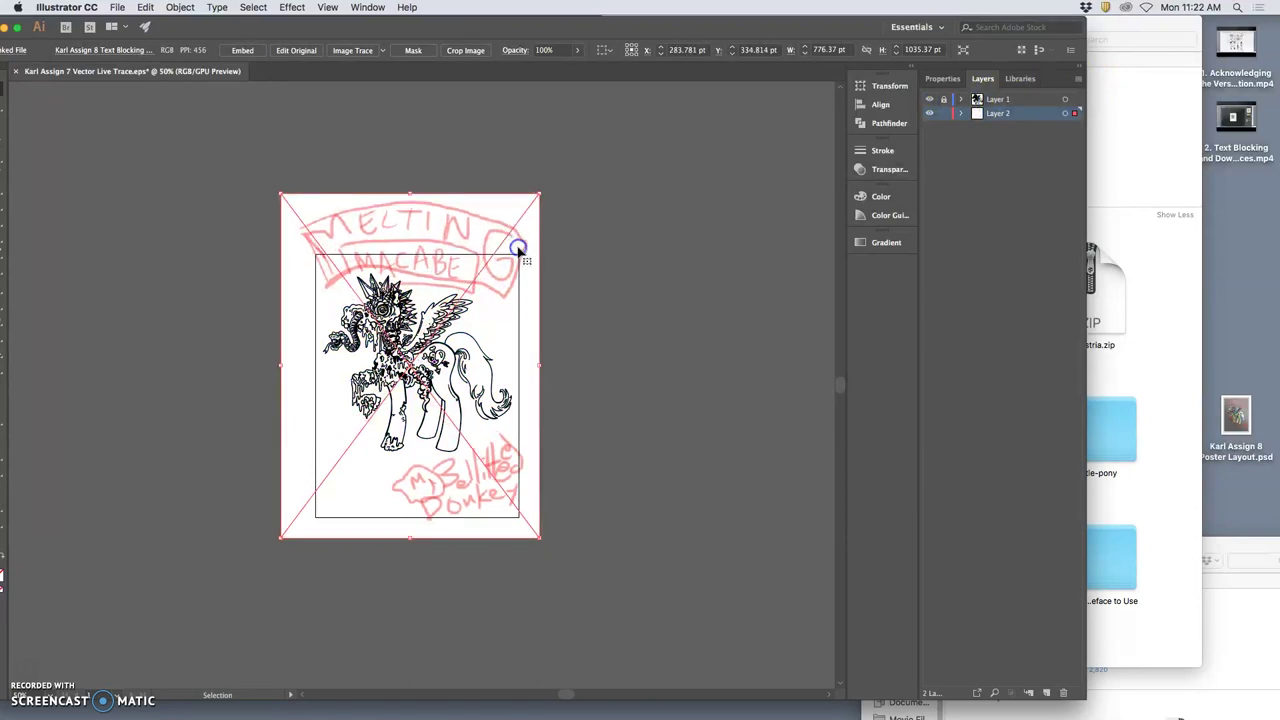
click(654, 337)
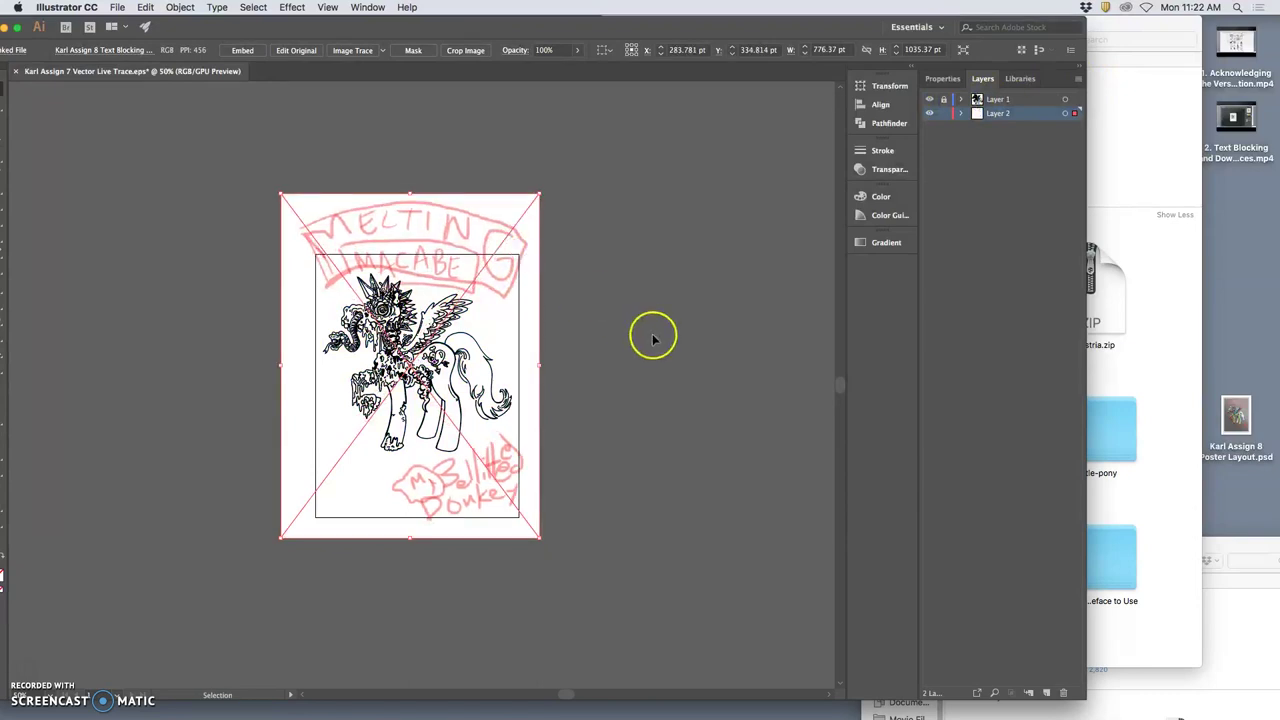
click(943, 113)
click(998, 100)
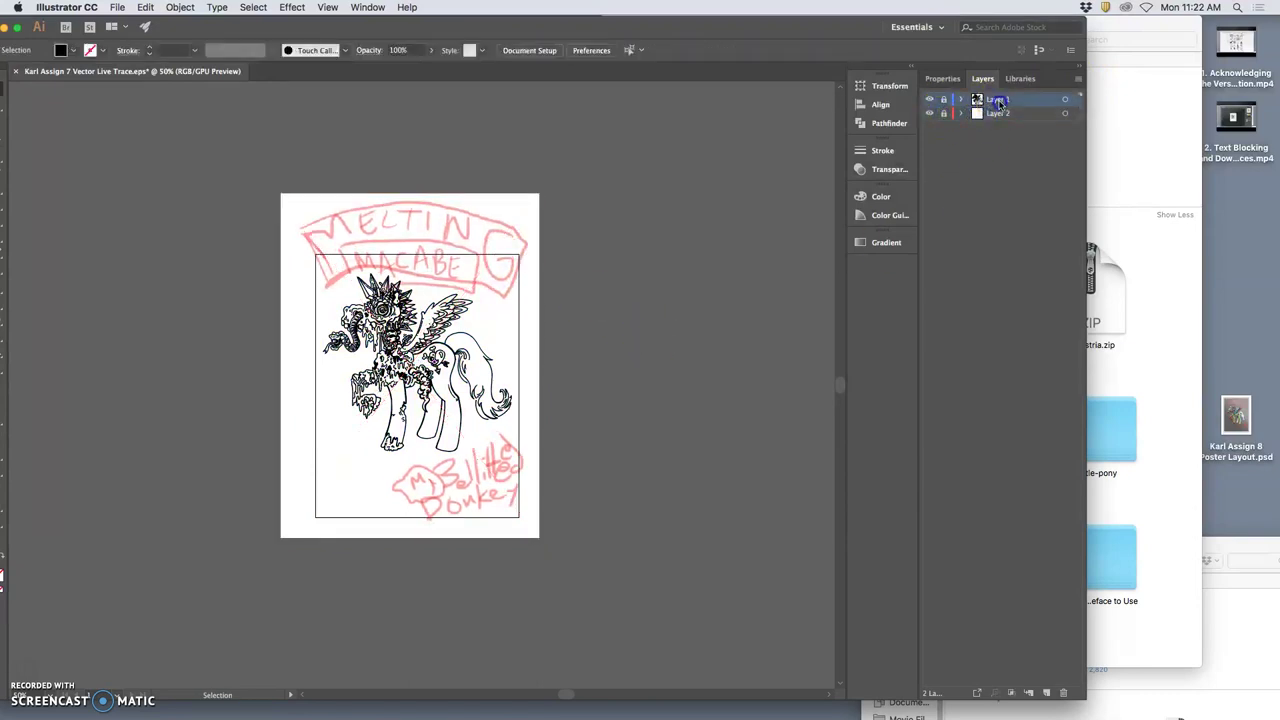
click(1047, 692)
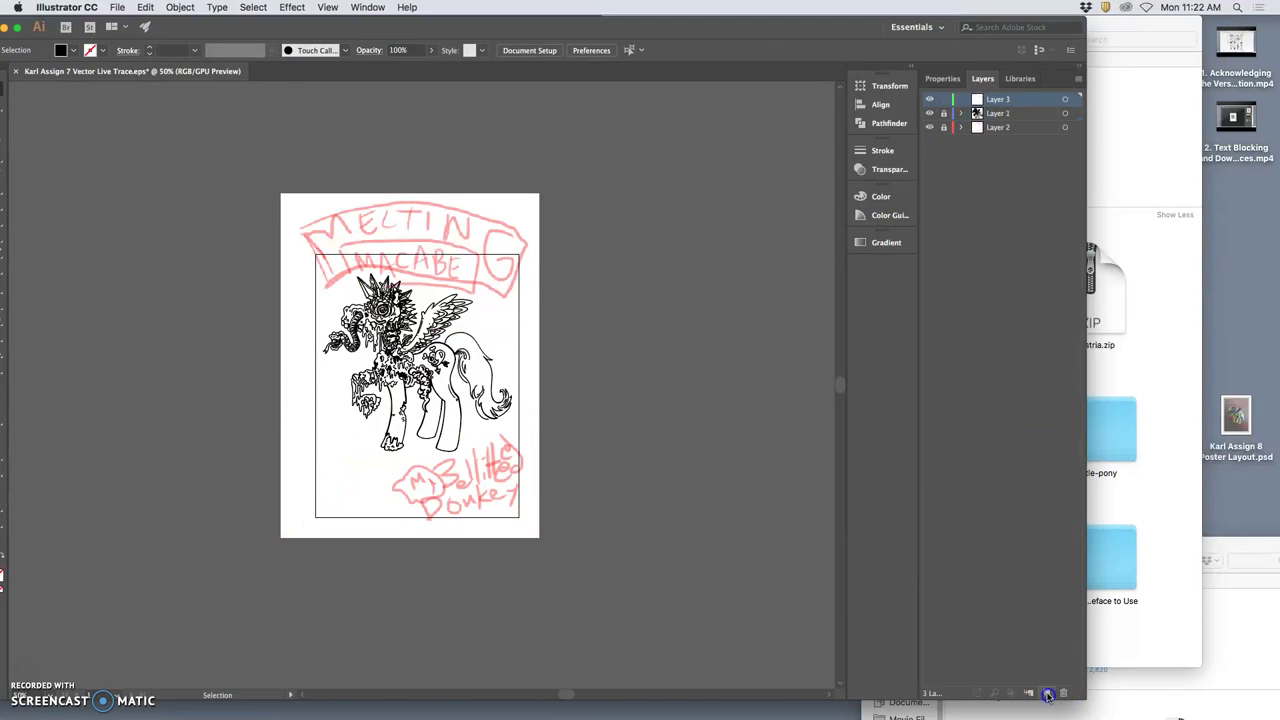
double_click(989, 100)
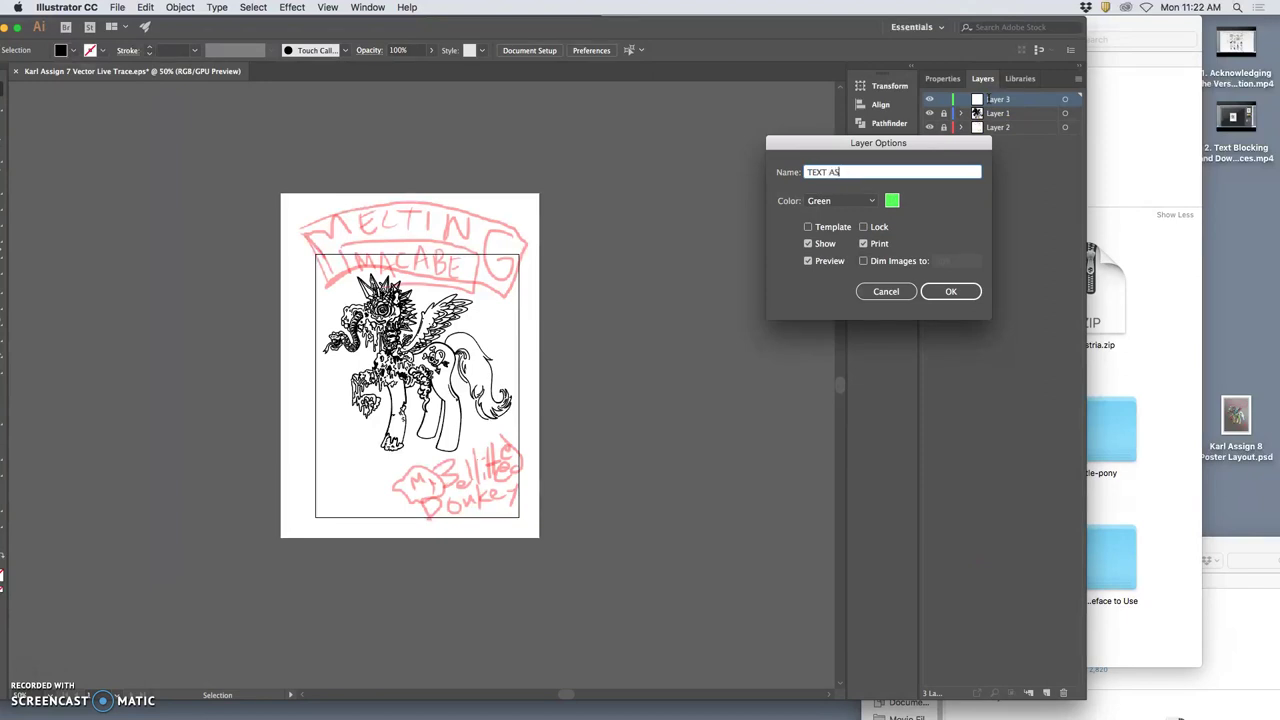
text(TEXT ASSETS)
click(960, 291)
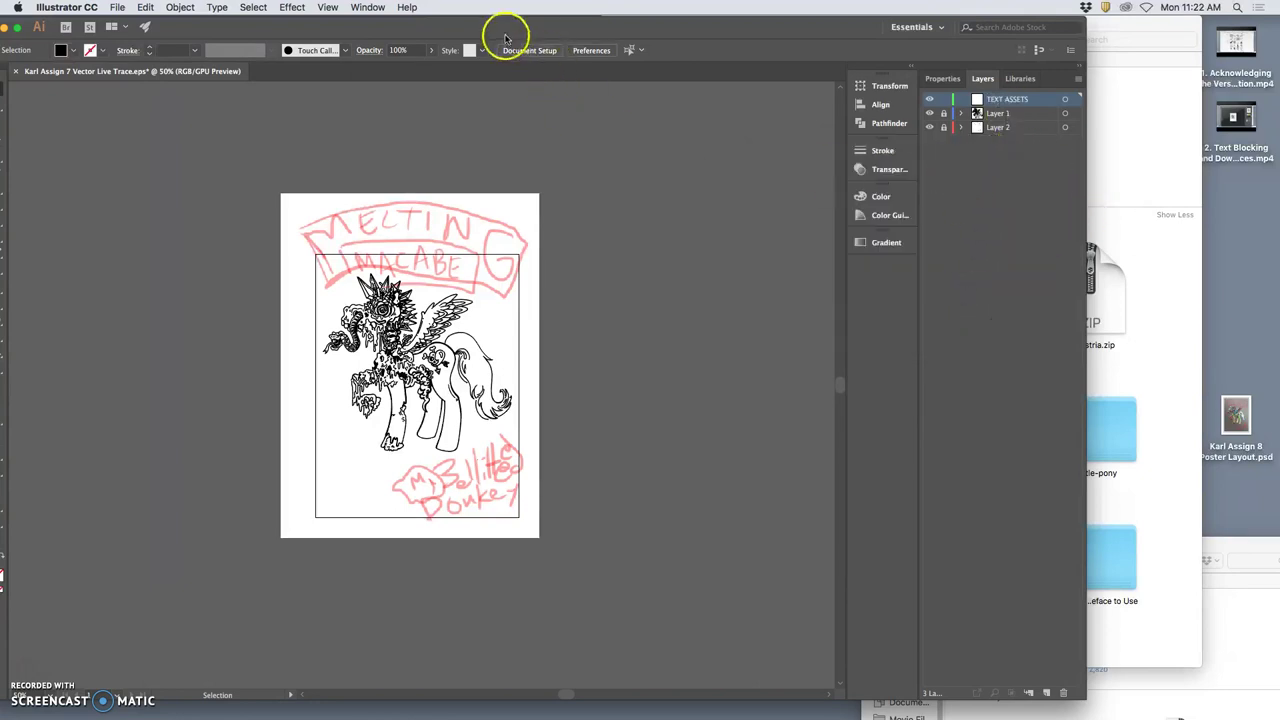
- Create a placeholder text object near the top-left of the artboard
drag(503, 33, 608, 37)
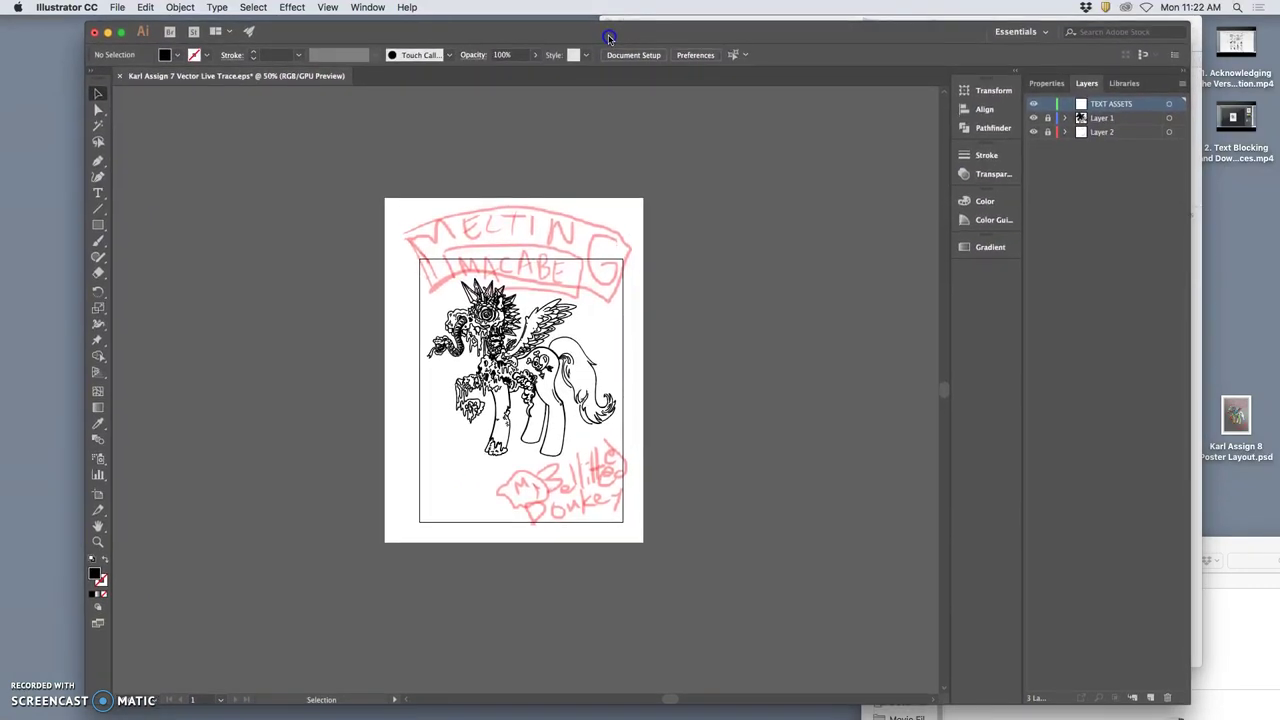
click(98, 193)
click(414, 249)
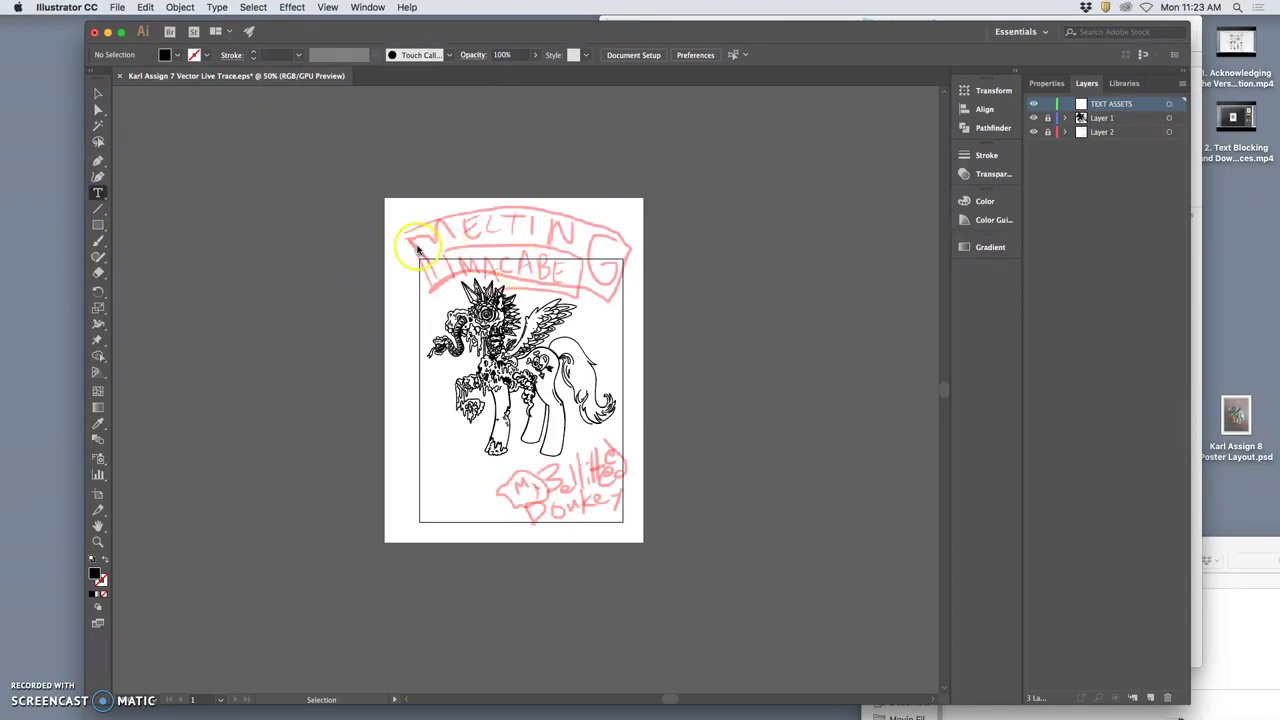
click(416, 236)
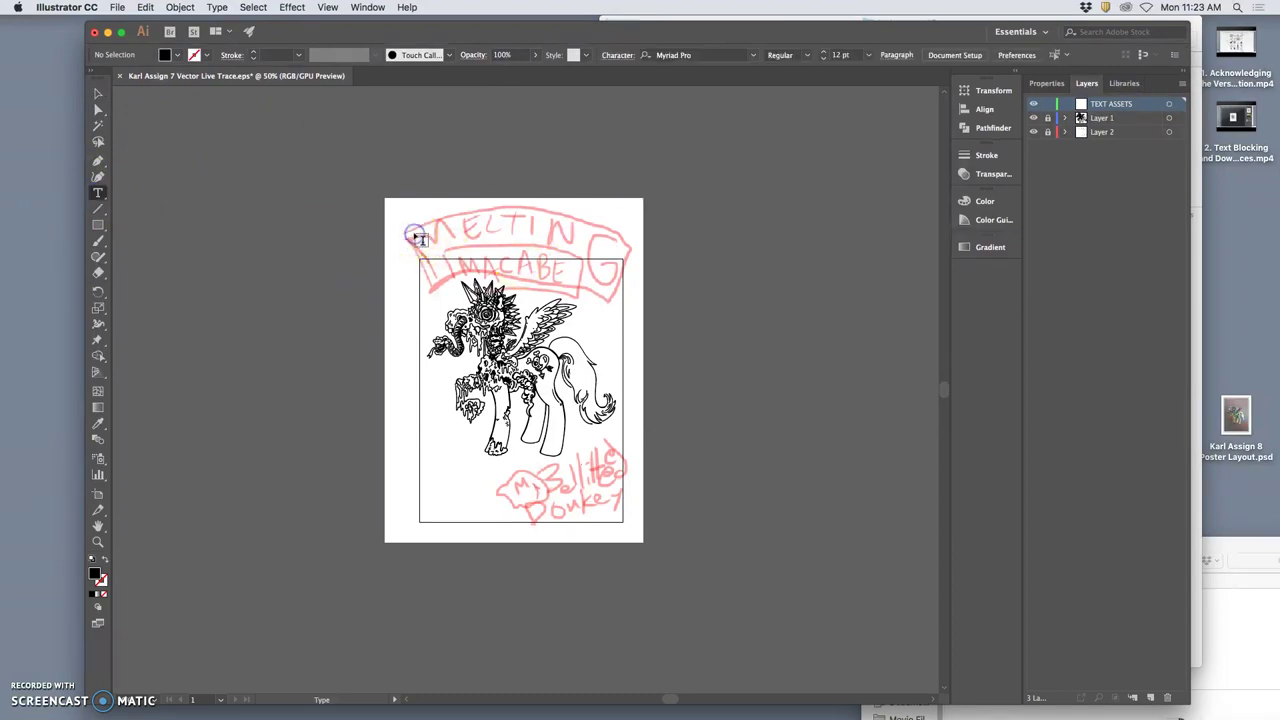
click(492, 253)
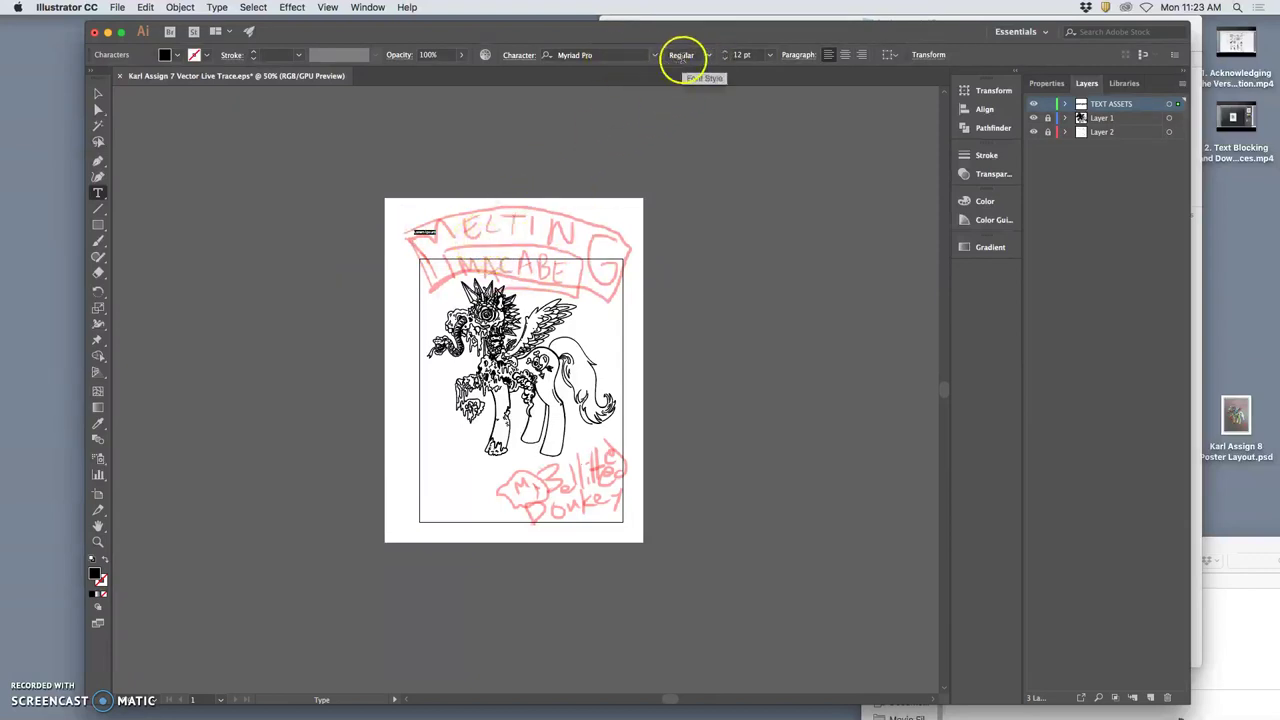
- Increase the placeholder text size to 59 pt
click(725, 51)
click(725, 51)
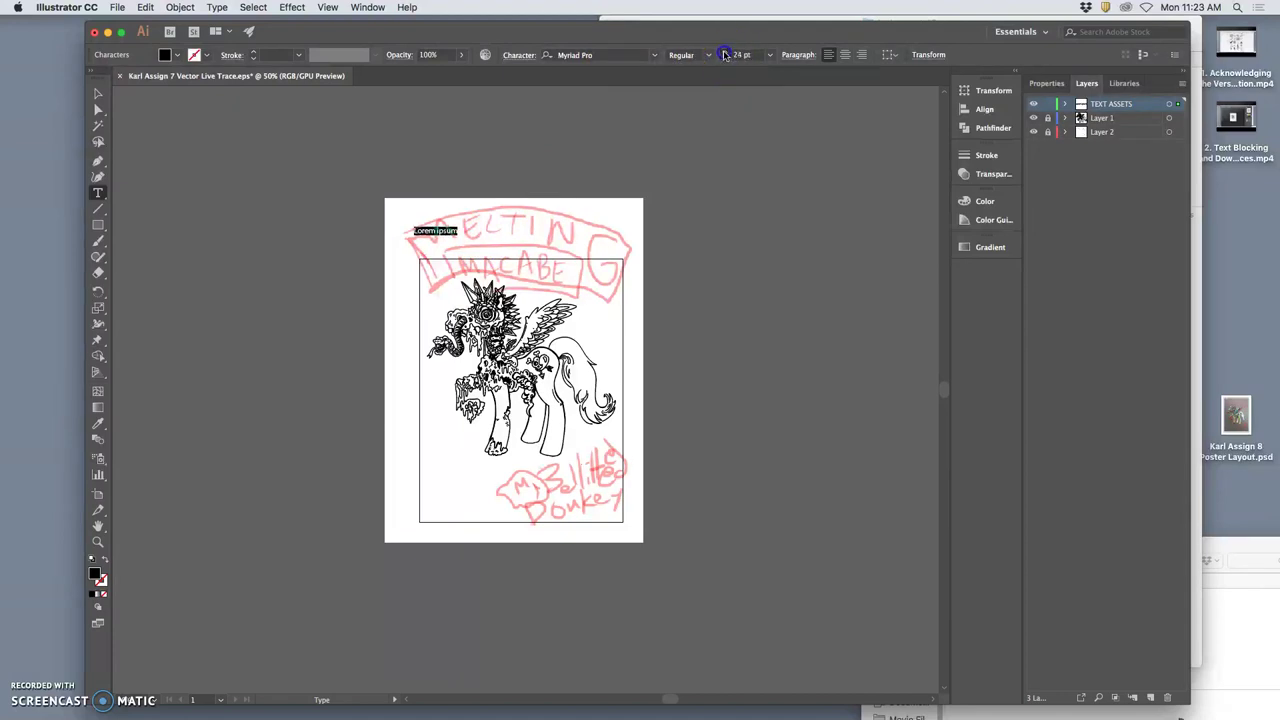
click(727, 52)
click(727, 52)
click(727, 52)
click(727, 52)
click(728, 53)
click(728, 53)
click(728, 53)
click(728, 53)
click(728, 53)
click(728, 53)
click(728, 53)
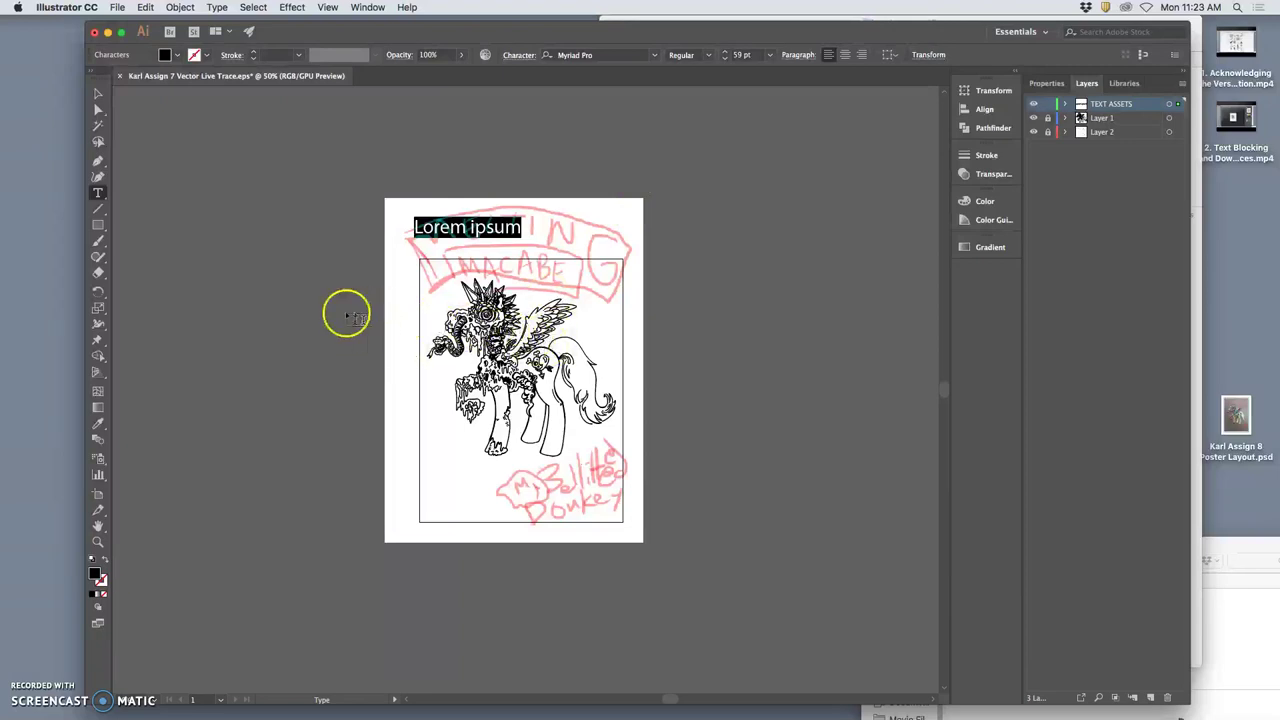
- Replace the placeholder with 'Melting' and centre-align it
click(474, 229)
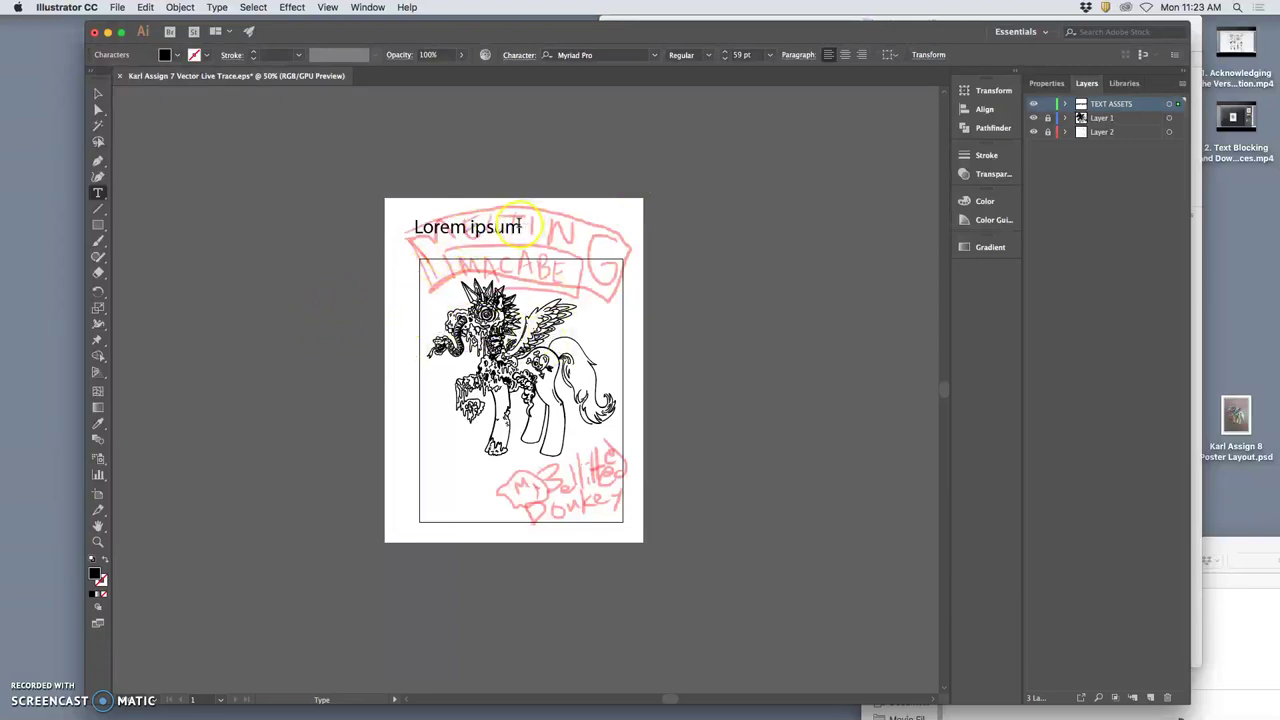
drag(518, 226, 409, 225)
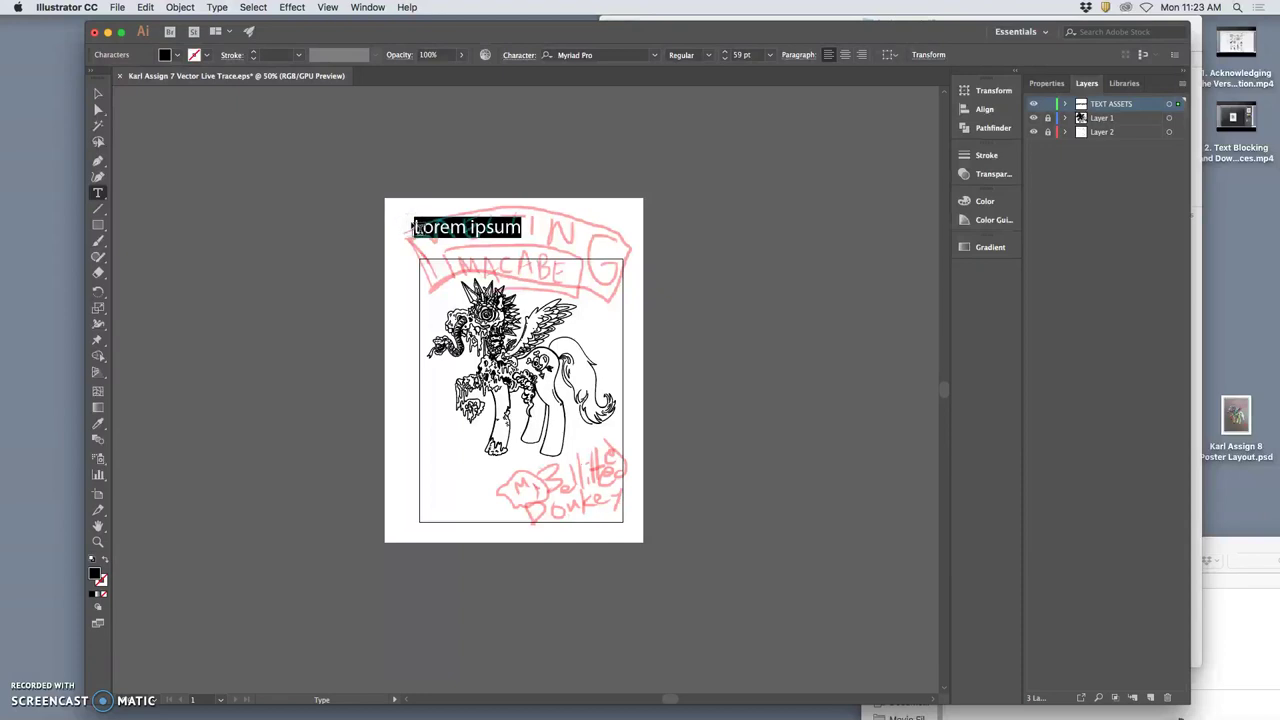
text(Melting)
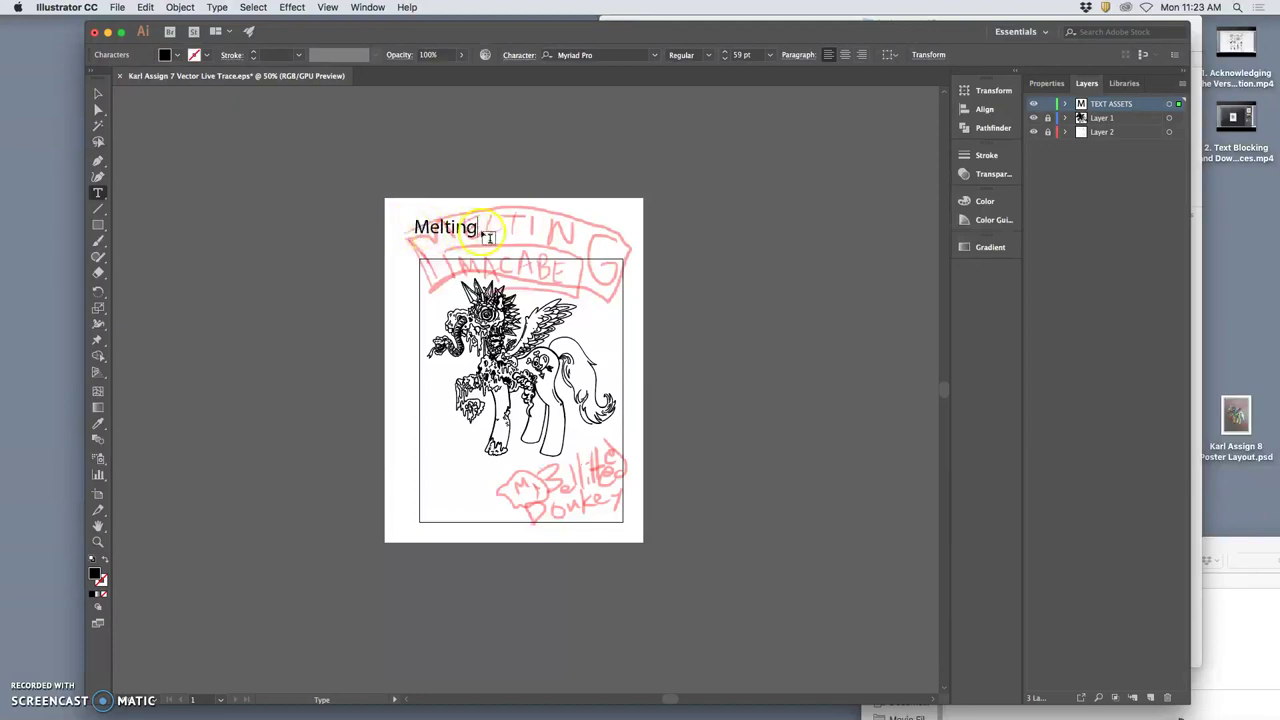
click(846, 53)
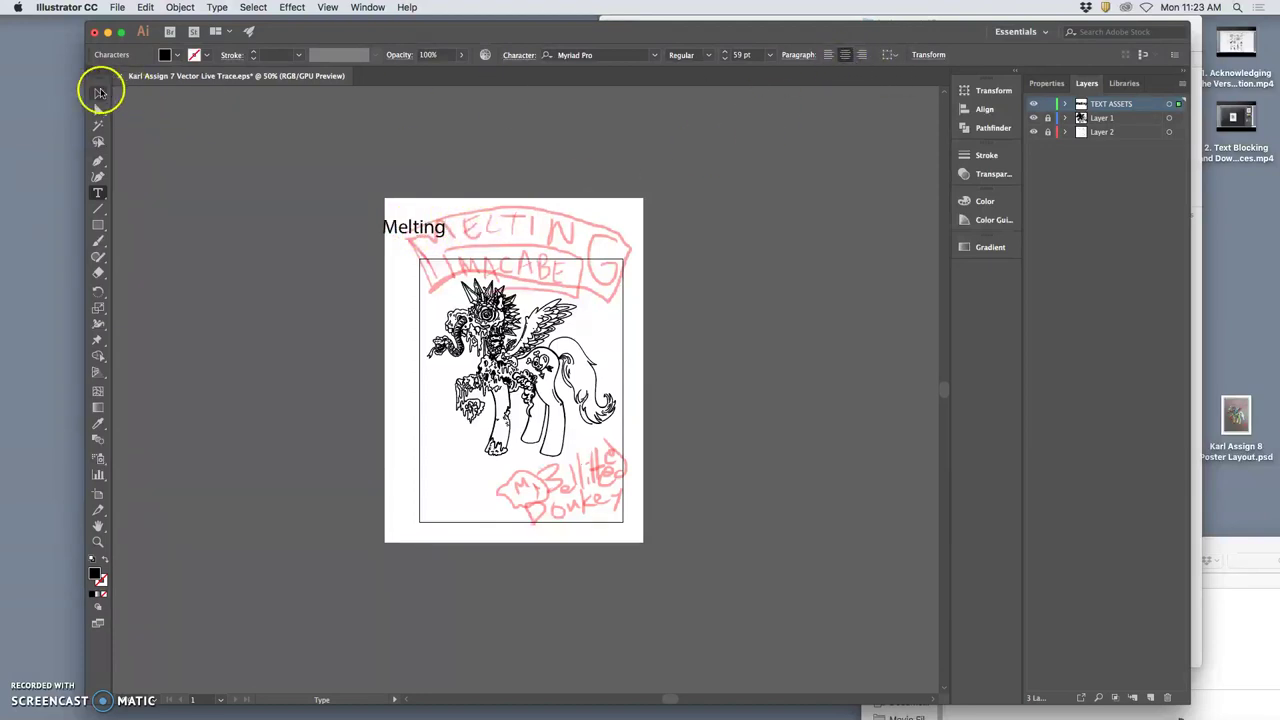
- Move the Melting title right over the sketched banner and enlarge it to 84 pt
click(97, 93)
drag(427, 232, 527, 231)
click(728, 53)
click(728, 53)
click(728, 53)
click(728, 53)
click(728, 53)
click(728, 53)
click(728, 53)
click(728, 53)
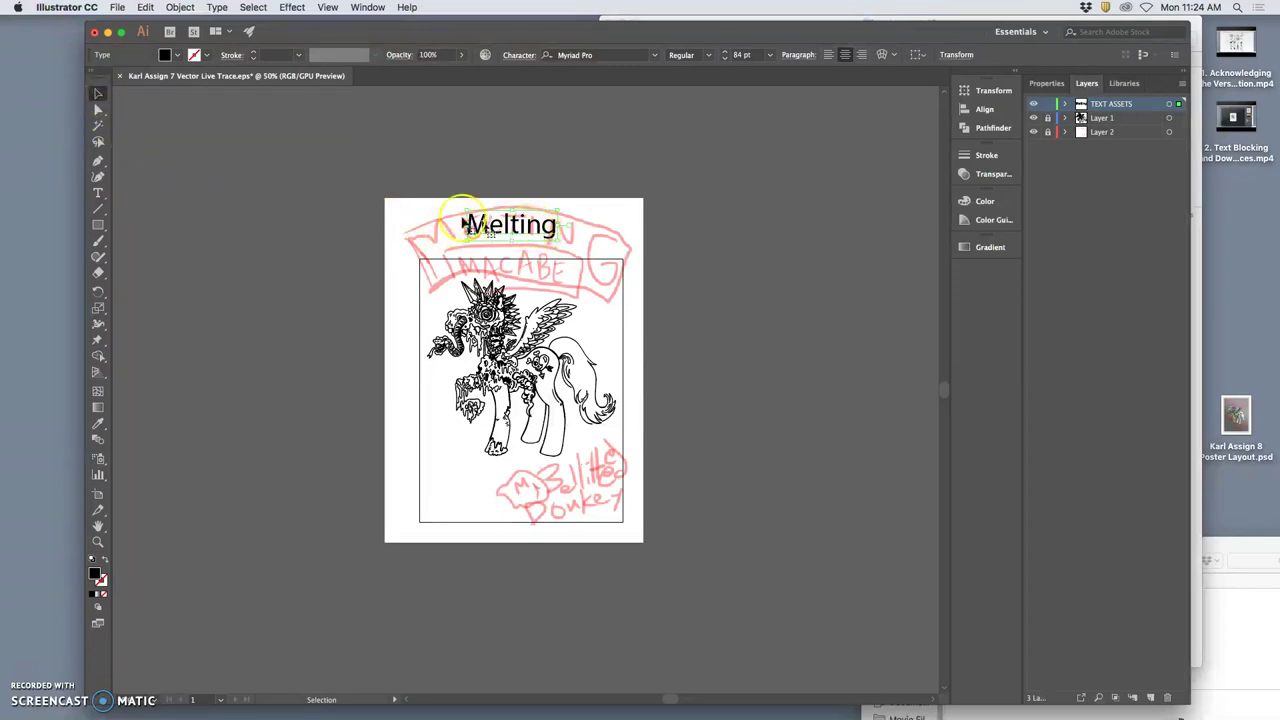
- Retype the letters after the M as ELTING so the title reads MELTING
click(98, 193)
drag(497, 227, 560, 231)
text(ELTING)
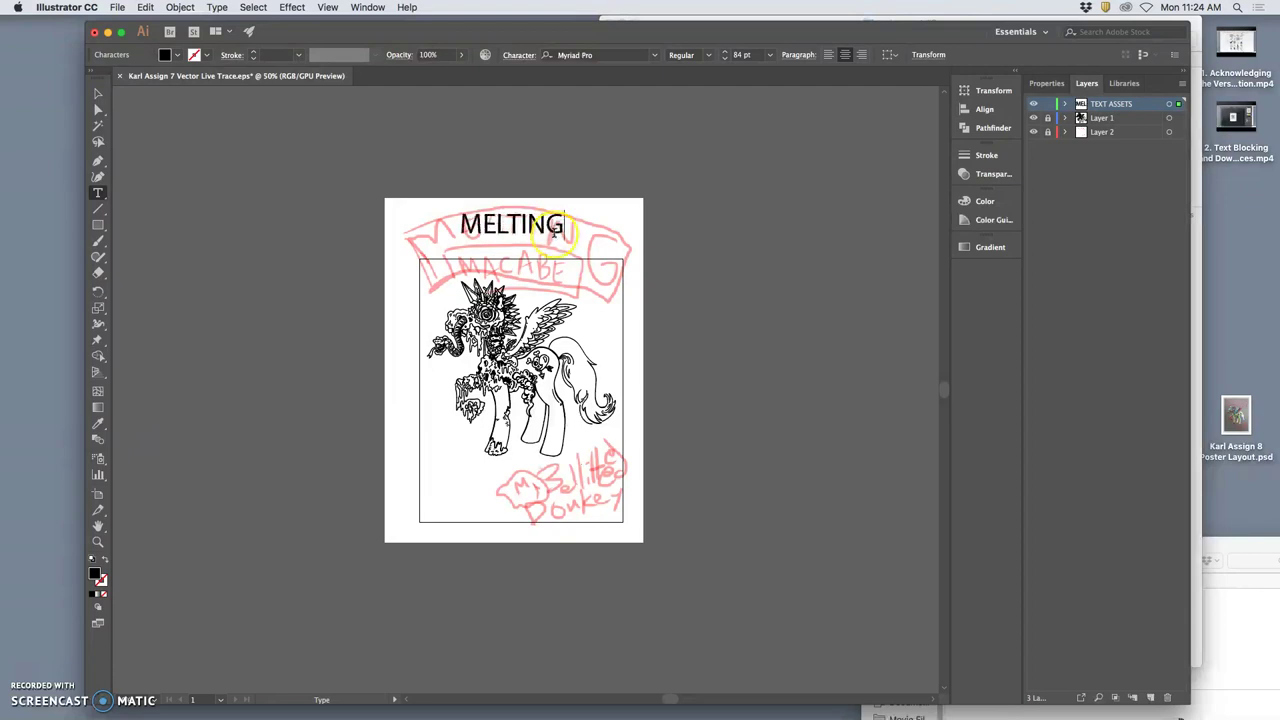
key(super+equal)
key(super+equal)
key(super+equal)
- Fine-tune the kerning around the N in MELTING with Alt+arrow nudges
scroll(540, 227, up, 5)
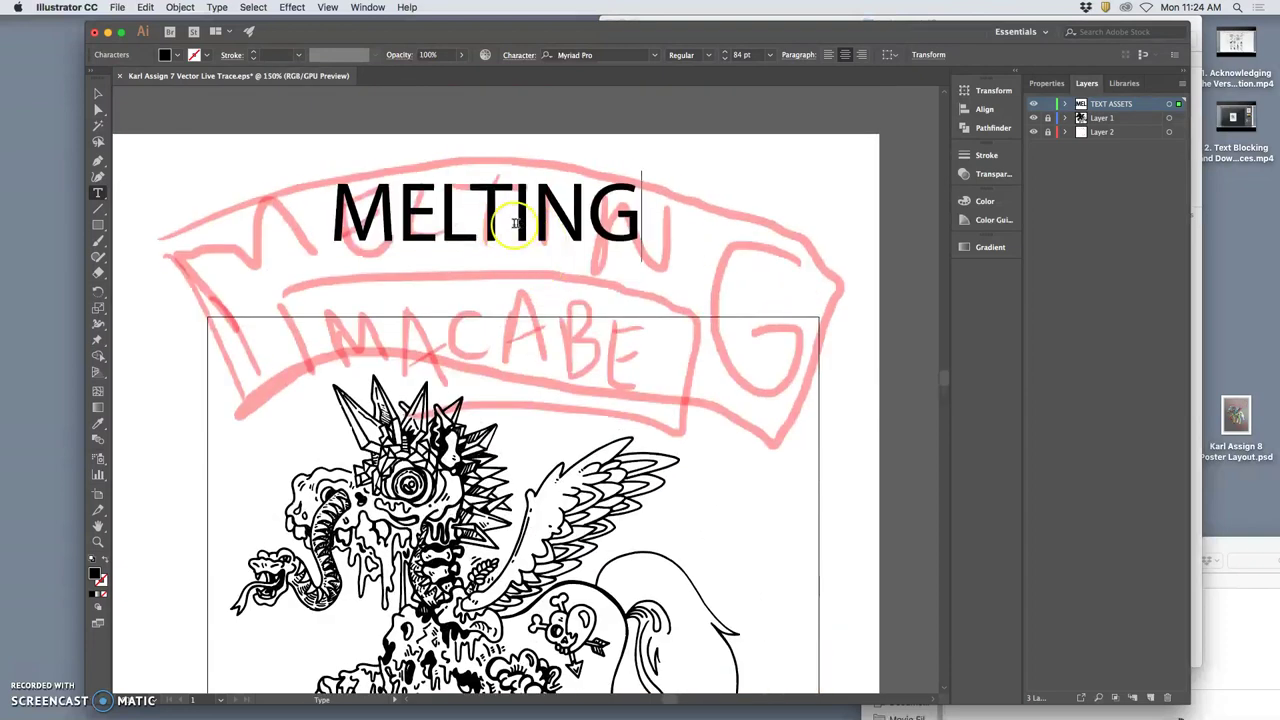
mouse_move(528, 214)
mouse_down()
mouse_move(484, 213)
mouse_move(553, 212)
mouse_up()
click(575, 212)
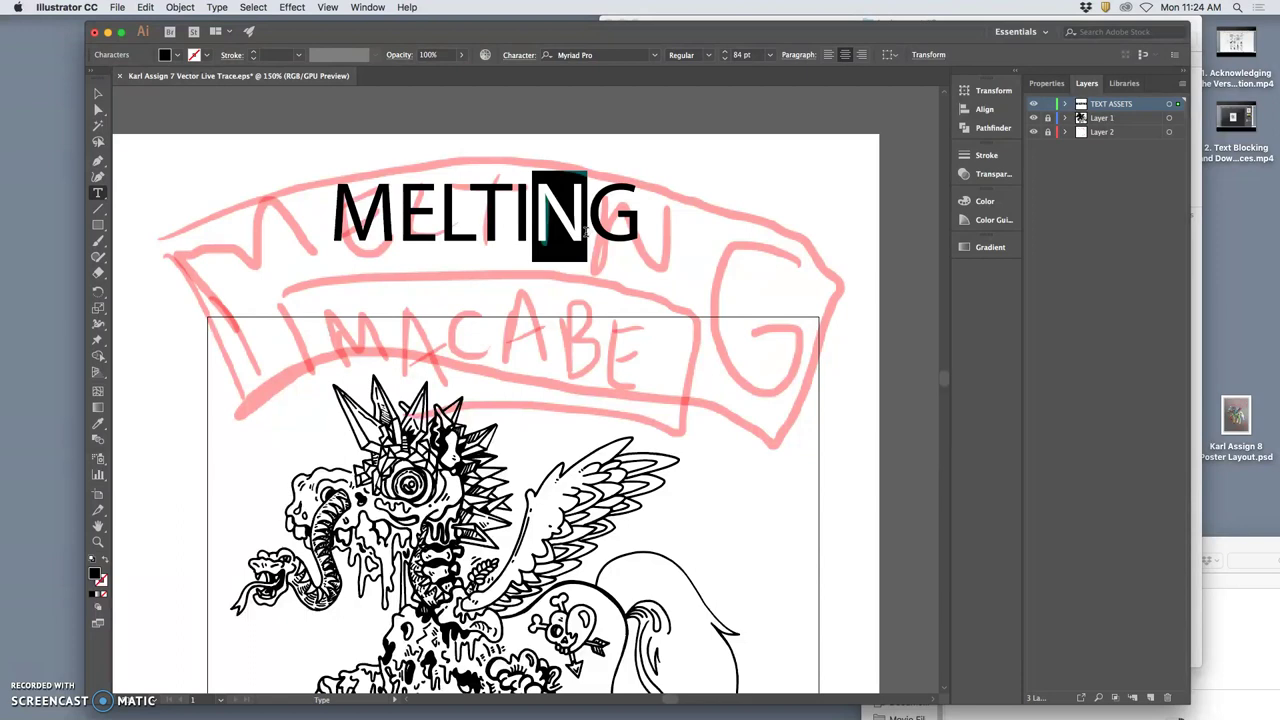
click(573, 232)
click(587, 218)
drag(587, 216, 546, 215)
key(alt+Left)
key(alt+Left)
key(alt+Left)
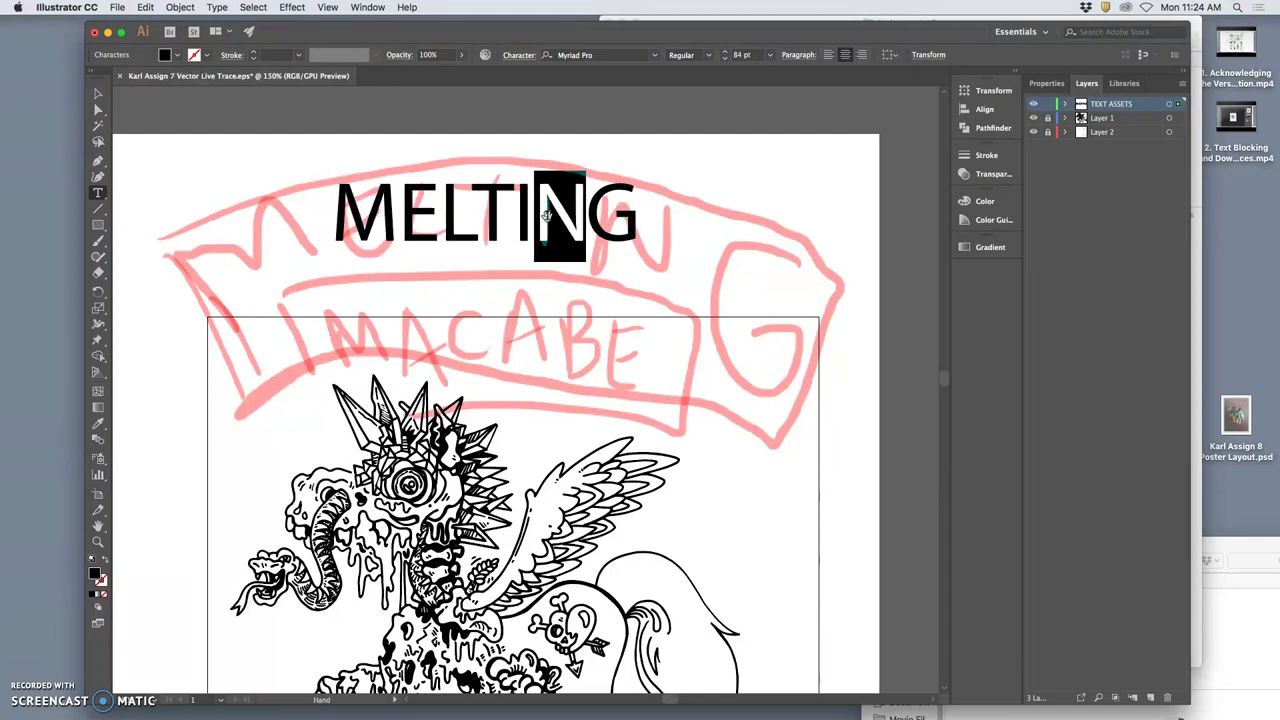
key(alt+Right)
key(alt+Right)
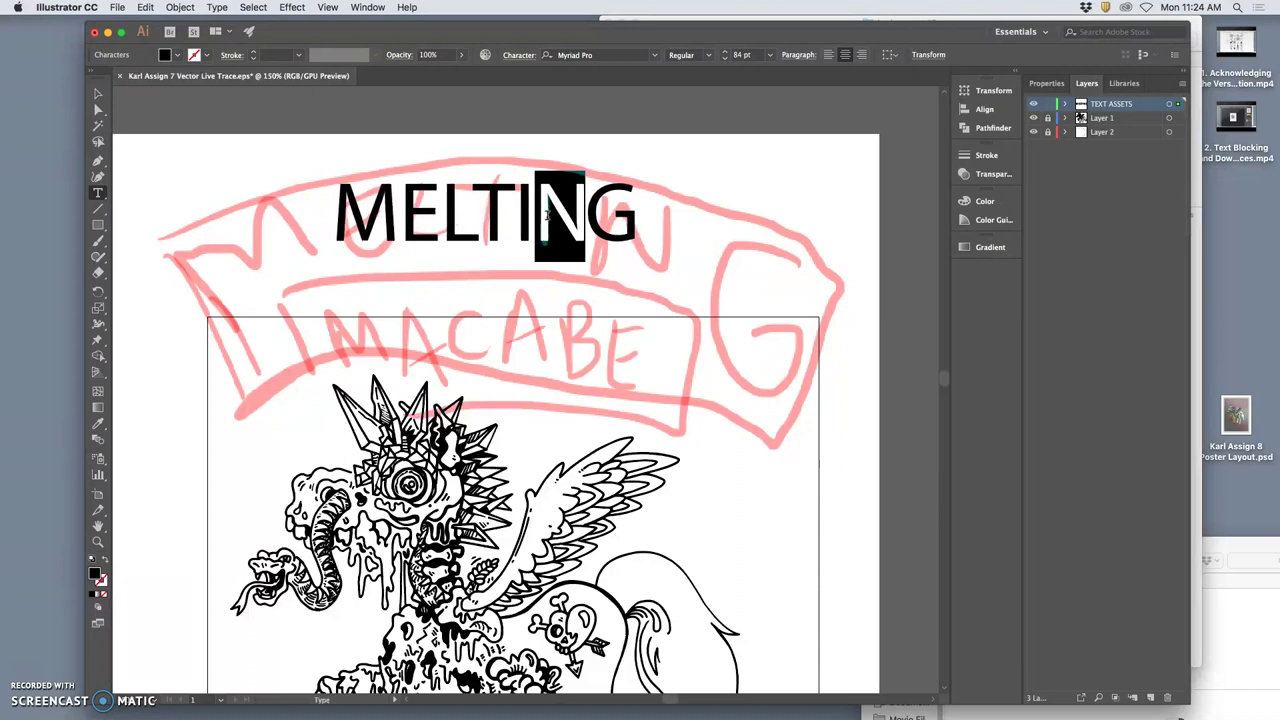
key(space)
click(578, 213)
key(alt+Right)
key(alt+Right)
key(alt+Right)
key(alt+Right)
key(alt+Left)
click(578, 220)
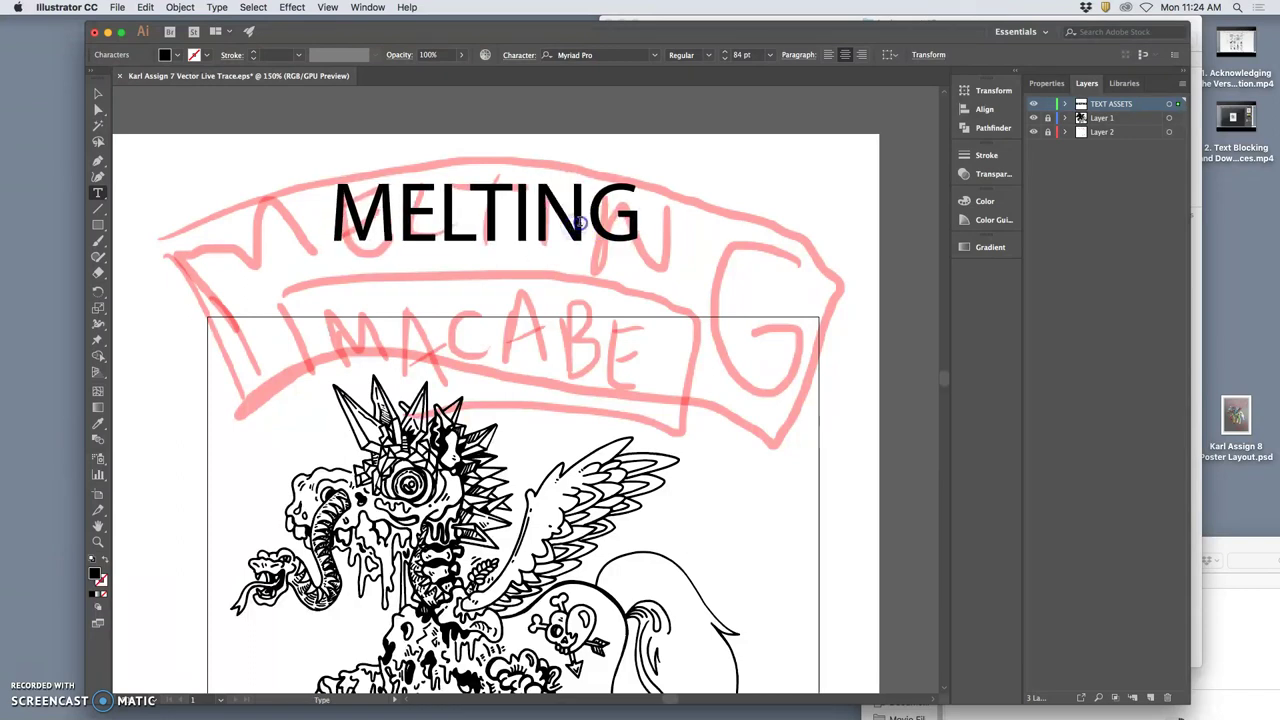
- Adjust the tracking of the IN letters in MELTING
drag(567, 222, 520, 220)
key(alt+Right)
key(alt+Right)
key(alt+Right)
key(alt+Right)
key(alt+Left)
key(alt+Left)
key(alt+Left)
key(alt+Left)
key(alt+Left)
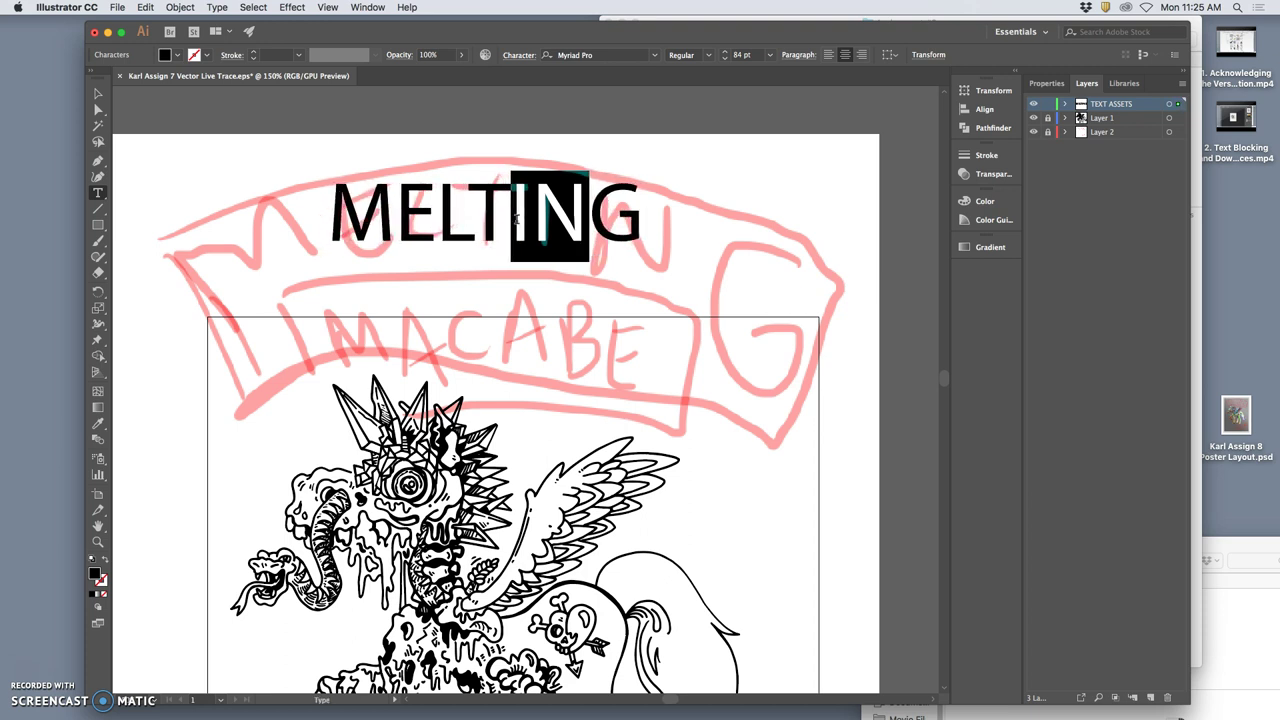
click(625, 232)
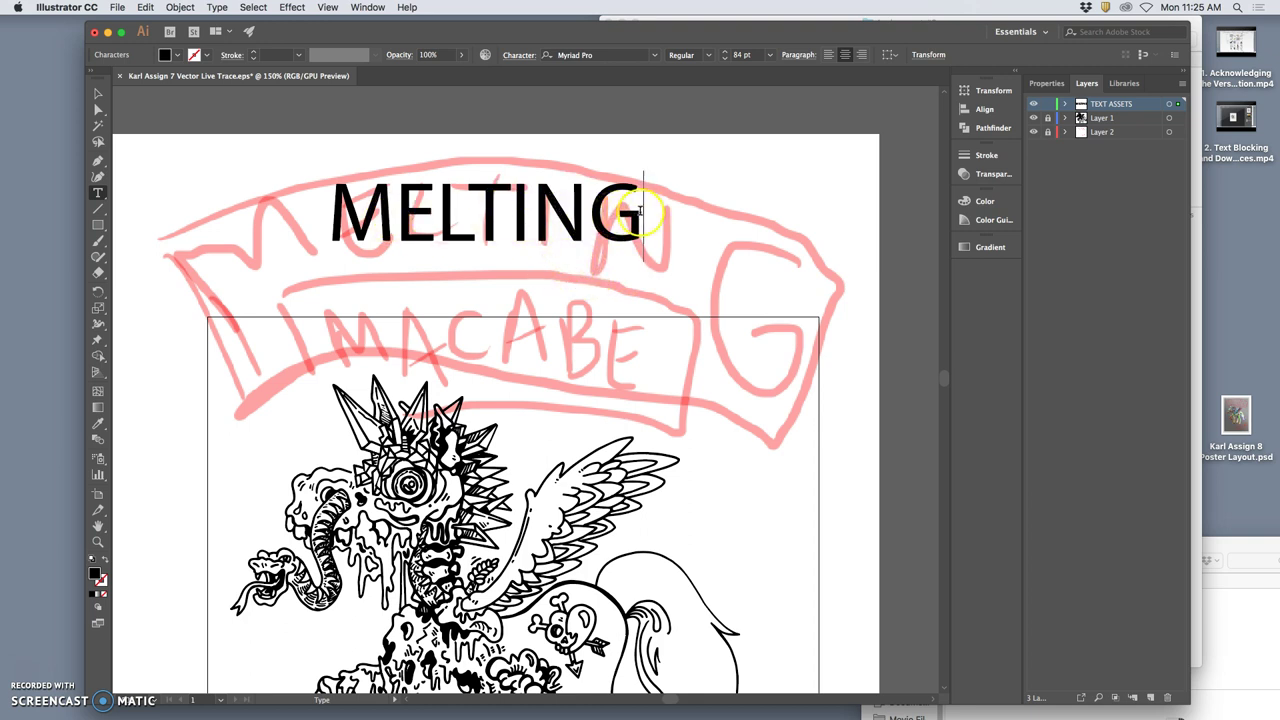
- Select MELTING as an object, try pasting a copy, and undo the accidental move
drag(638, 211, 343, 213)
key(super+c)
key(Escape)
key(super+shift+a)
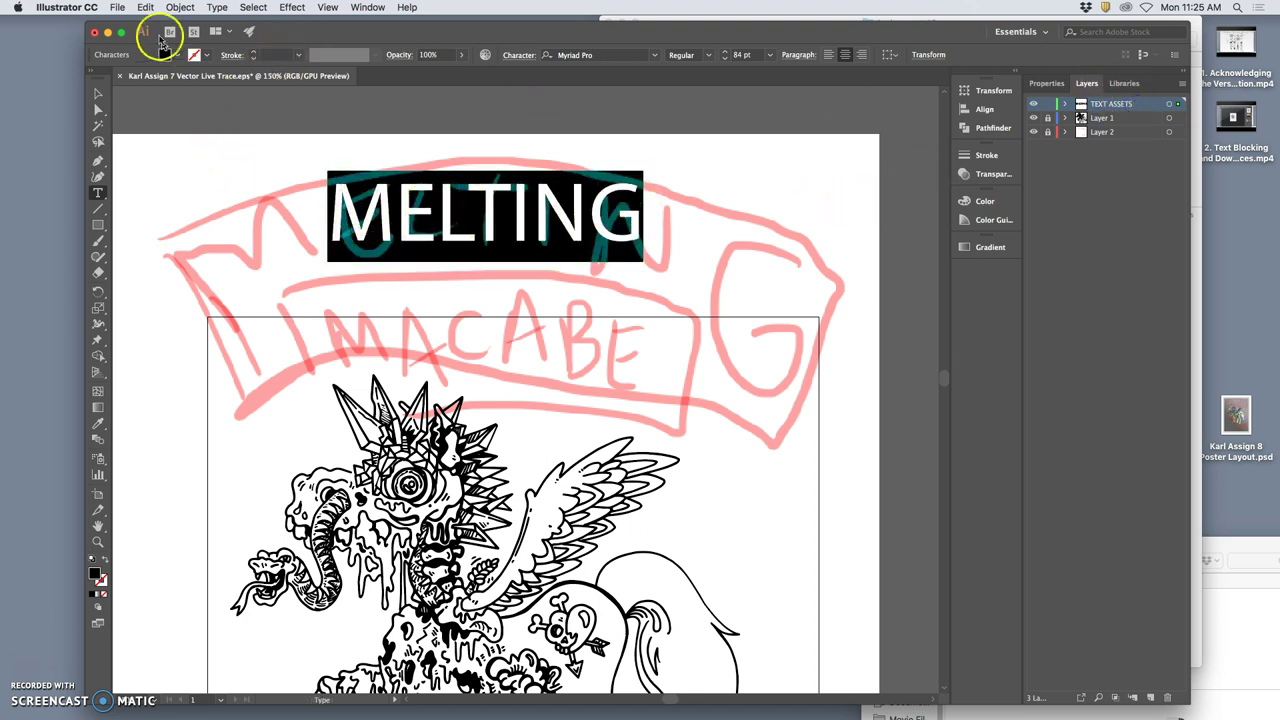
click(145, 8)
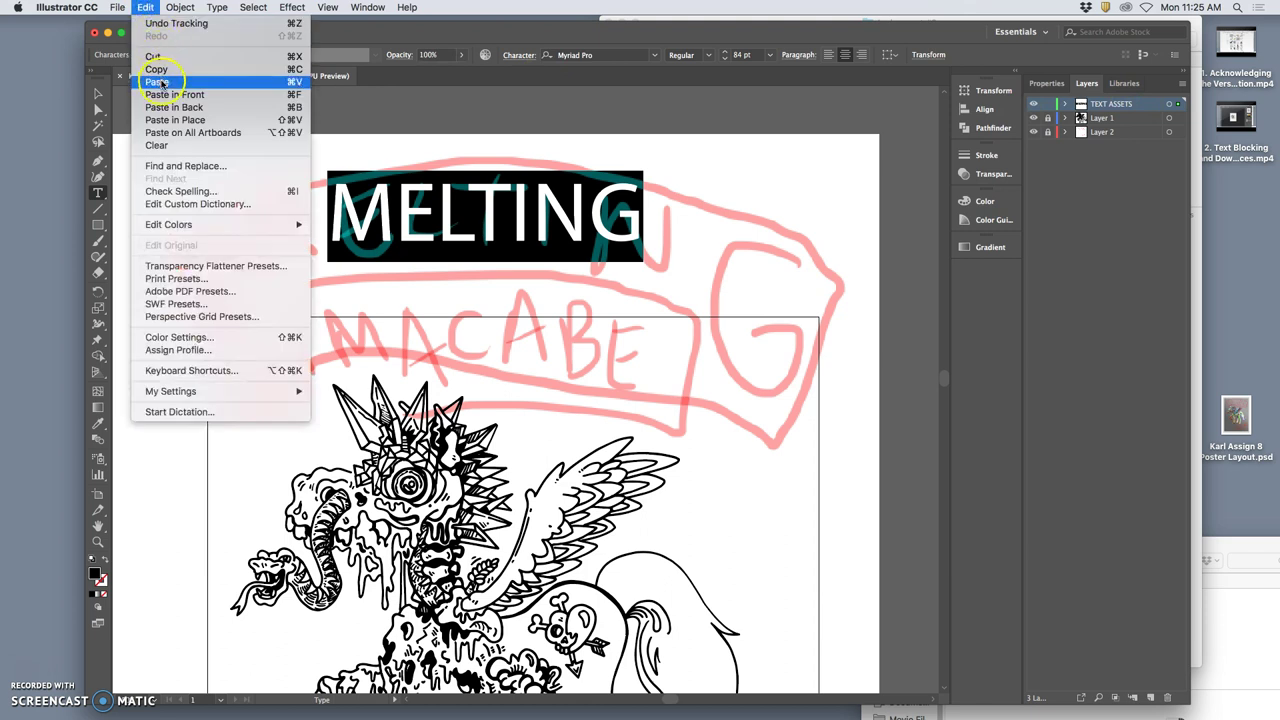
click(160, 84)
click(97, 93)
mouse_move(450, 230)
mouse_down()
mouse_move(447, 350)
mouse_move(447, 226)
mouse_up()
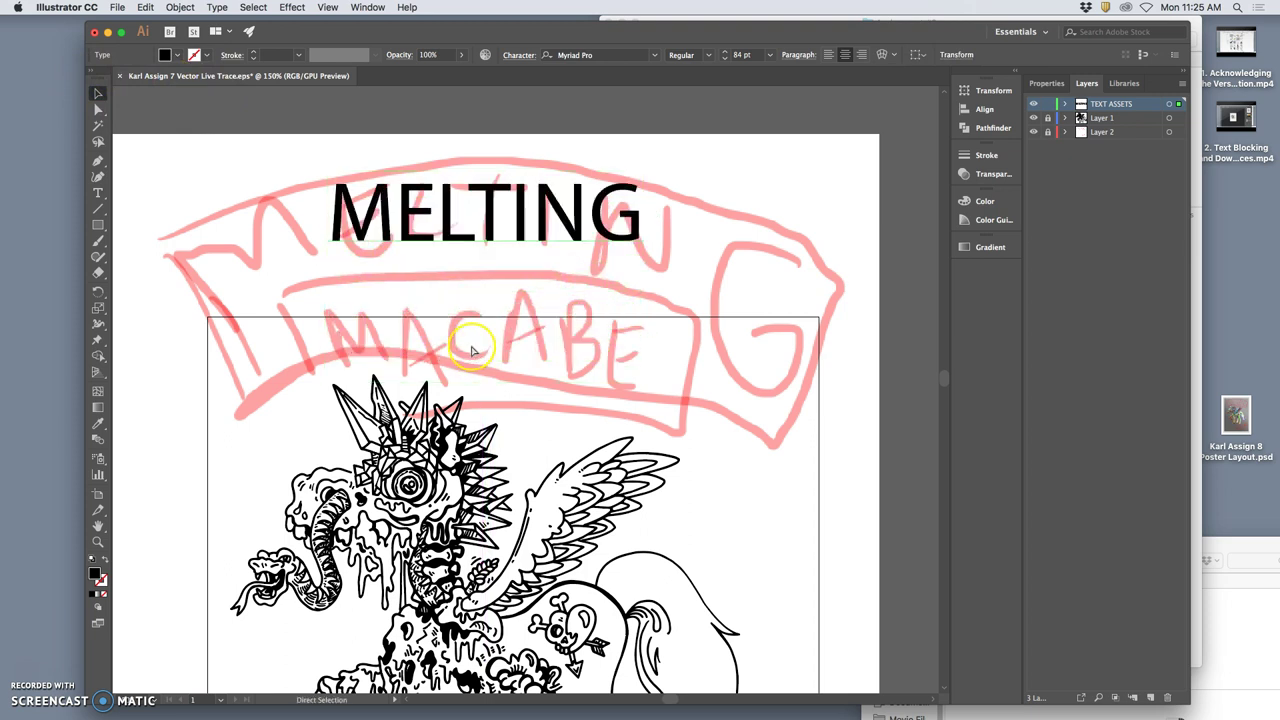
key(super+1)
key(super+minus)
key(super+minus)
key(super+minus)
key(super+minus)
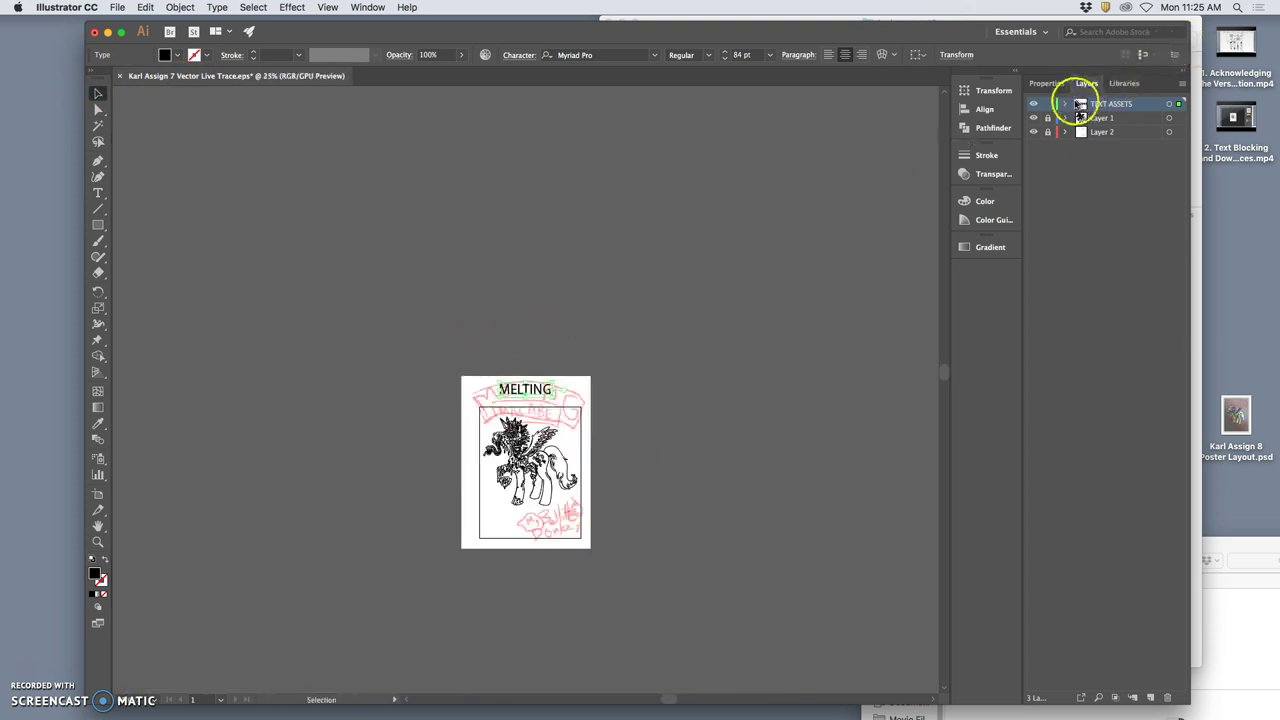
- Copy and paste MELTING from the TEXT ASSETS layer and drag the copy below
click(1066, 104)
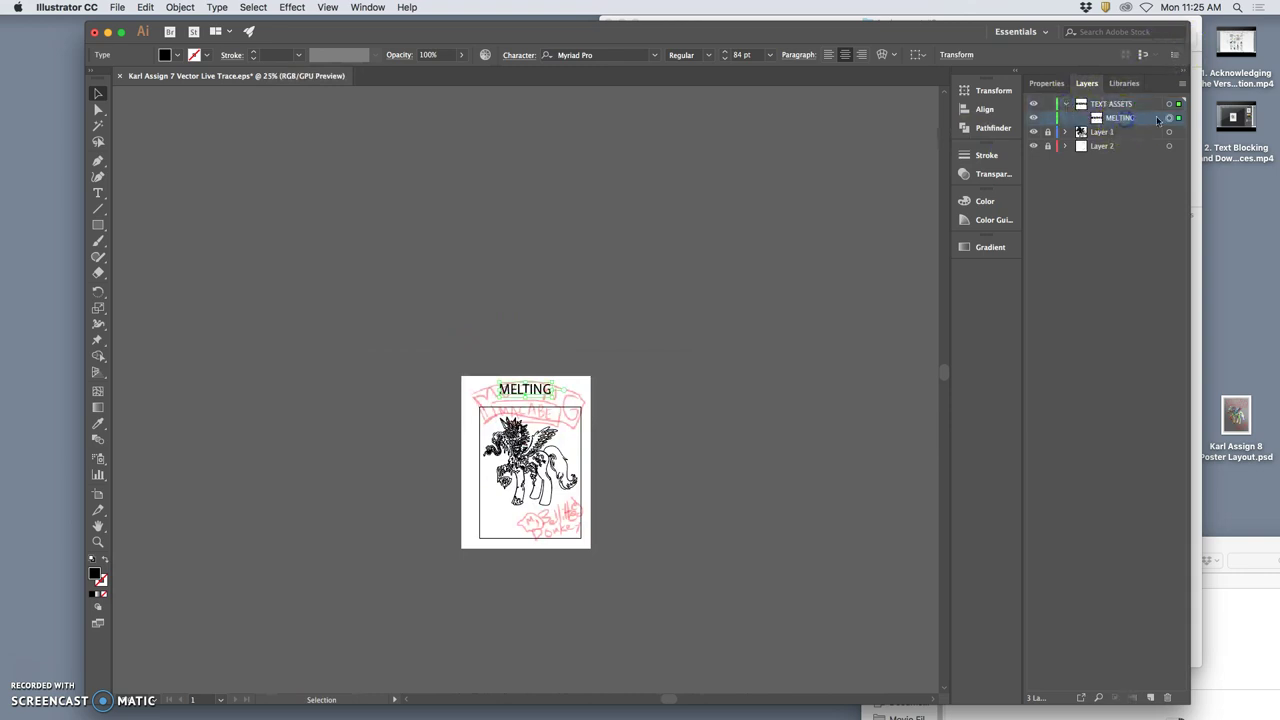
click(1167, 118)
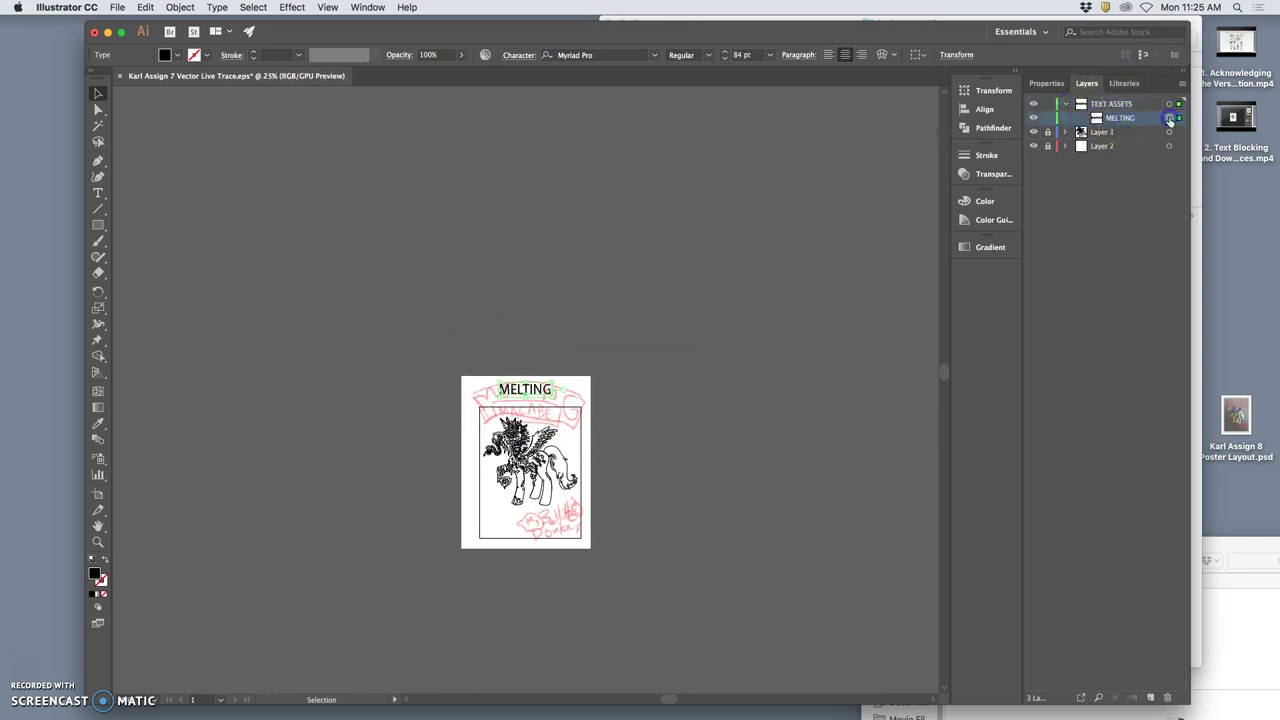
click(153, 7)
click(160, 69)
click(146, 7)
click(164, 82)
key(super+equal)
key(super+equal)
key(super+equal)
key(super+equal)
key(super+equal)
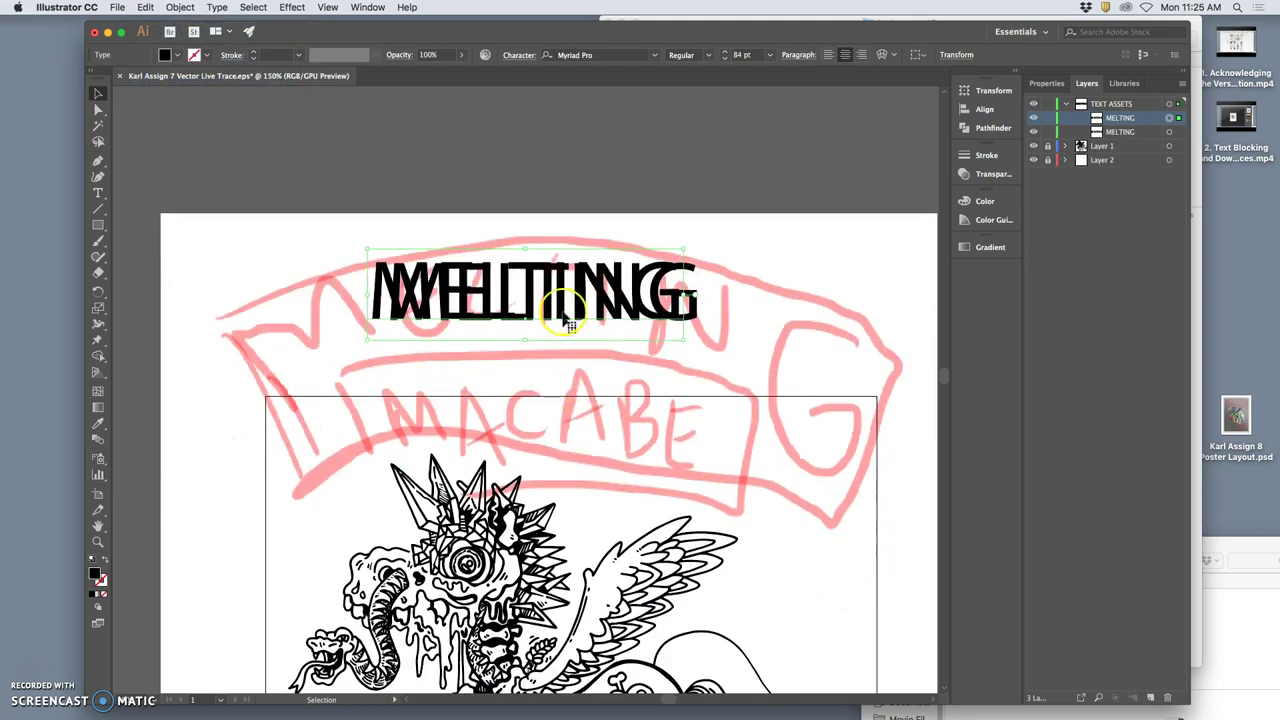
drag(566, 318, 566, 420)
- Replace ELTING in the lower copy with ACABRE so it reads MACABRE
click(98, 192)
click(416, 424)
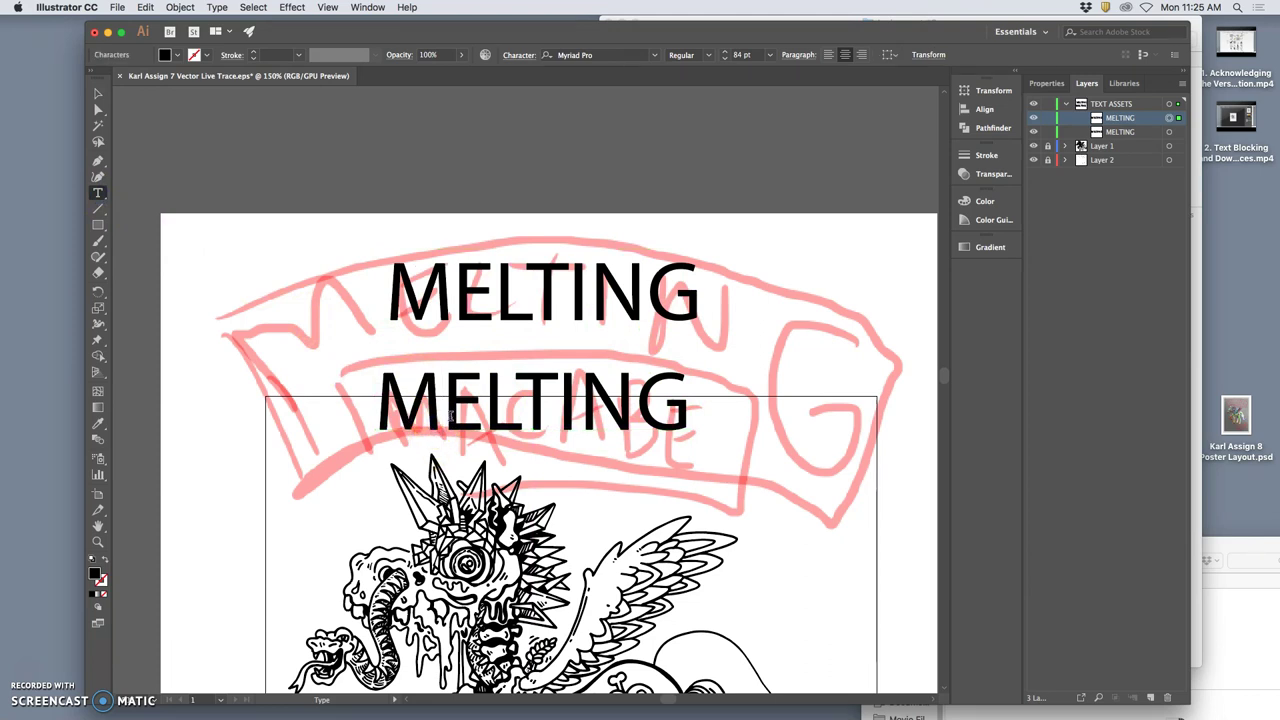
drag(450, 415, 692, 410)
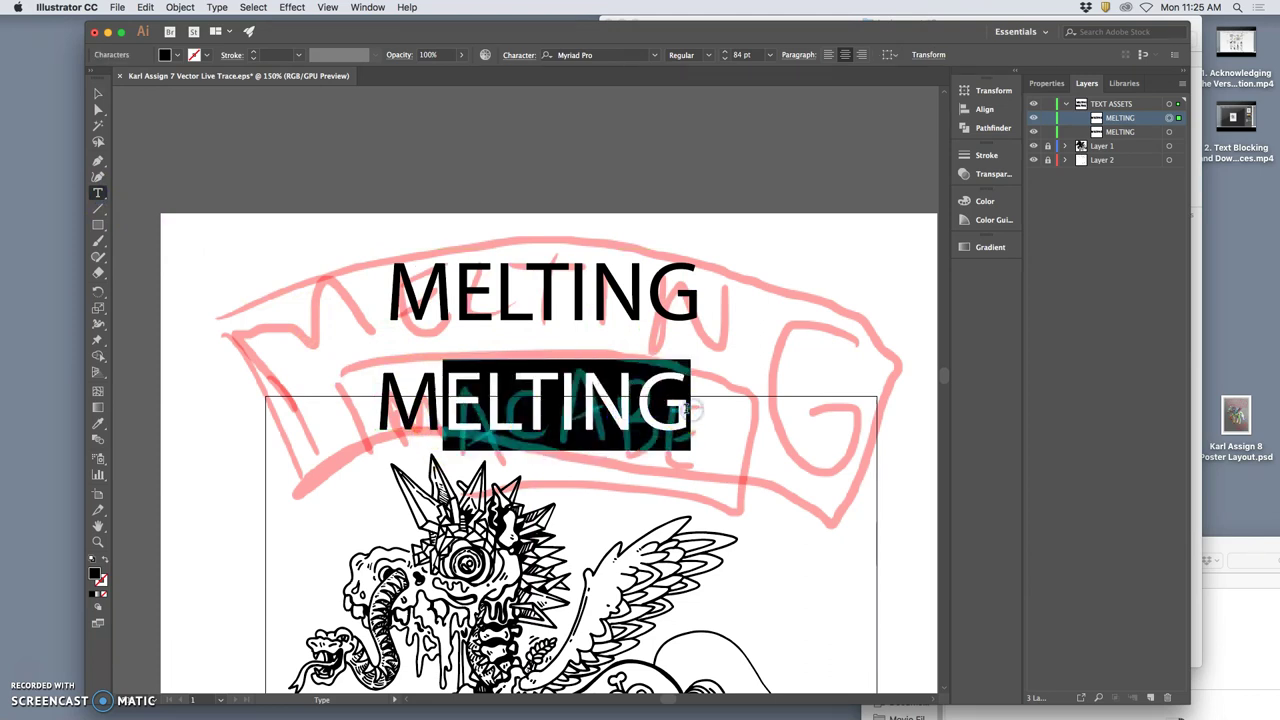
text(ACA)
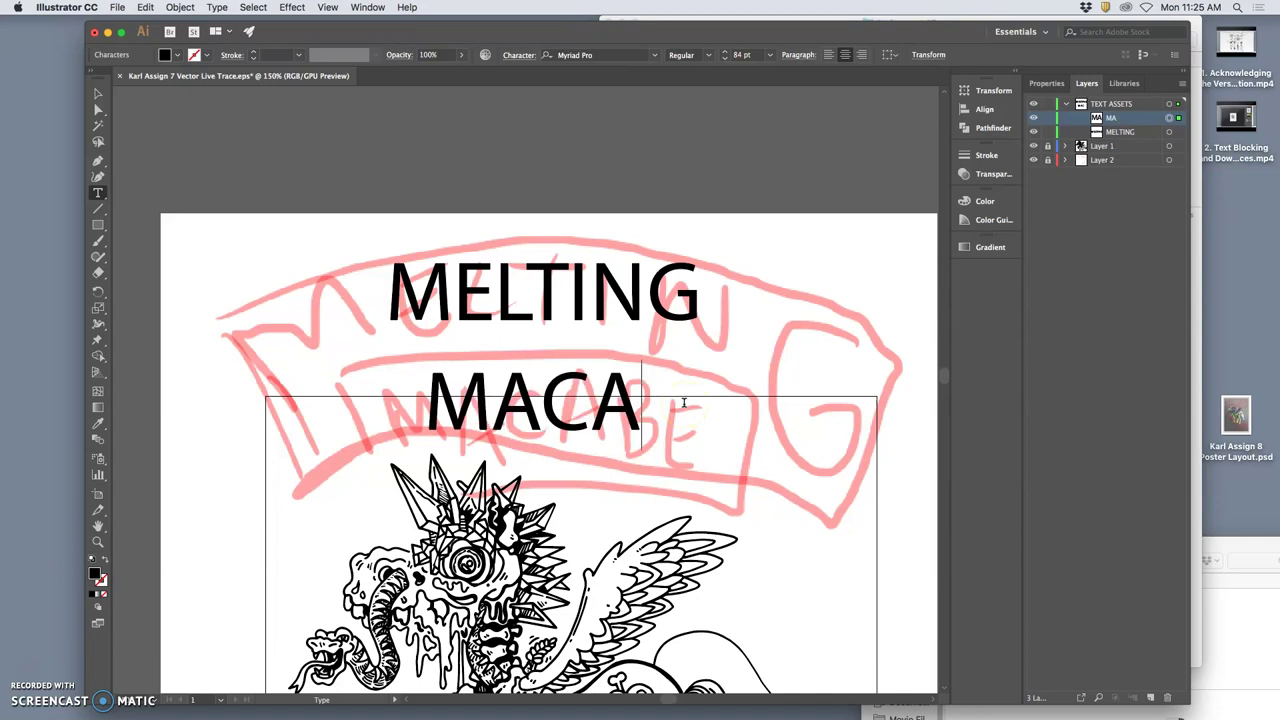
text(BRE)
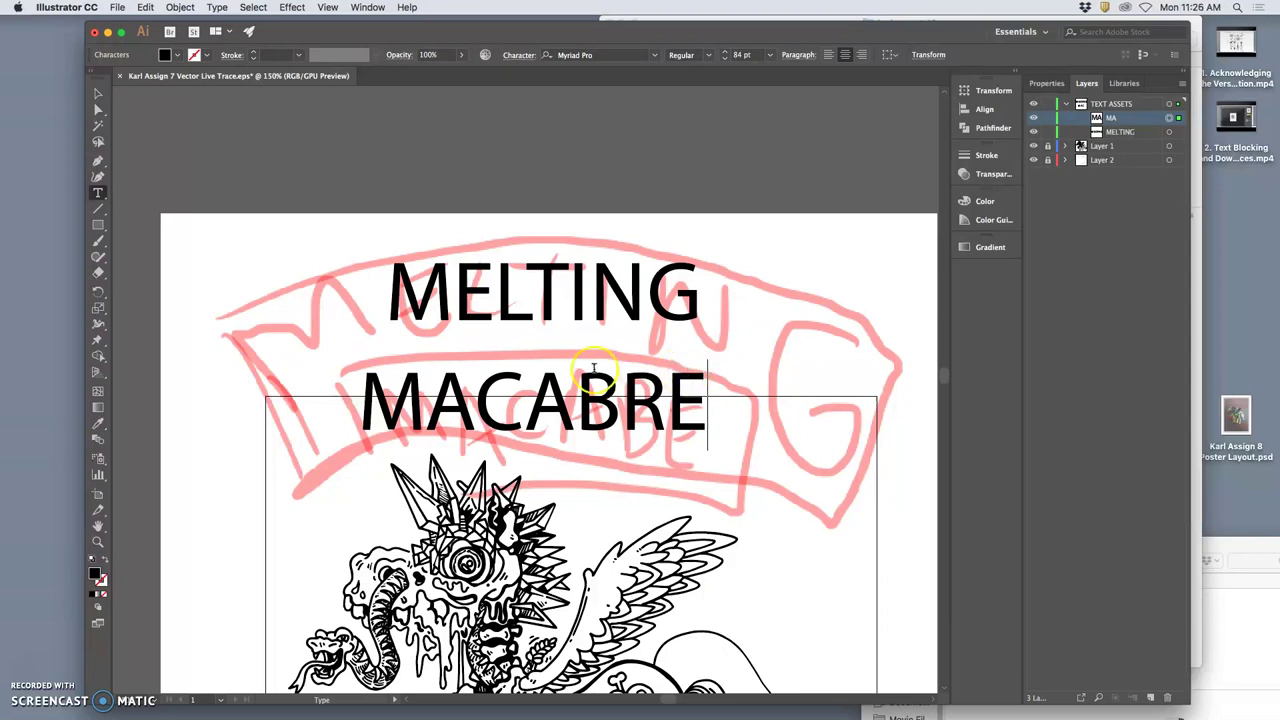
click(363, 418)
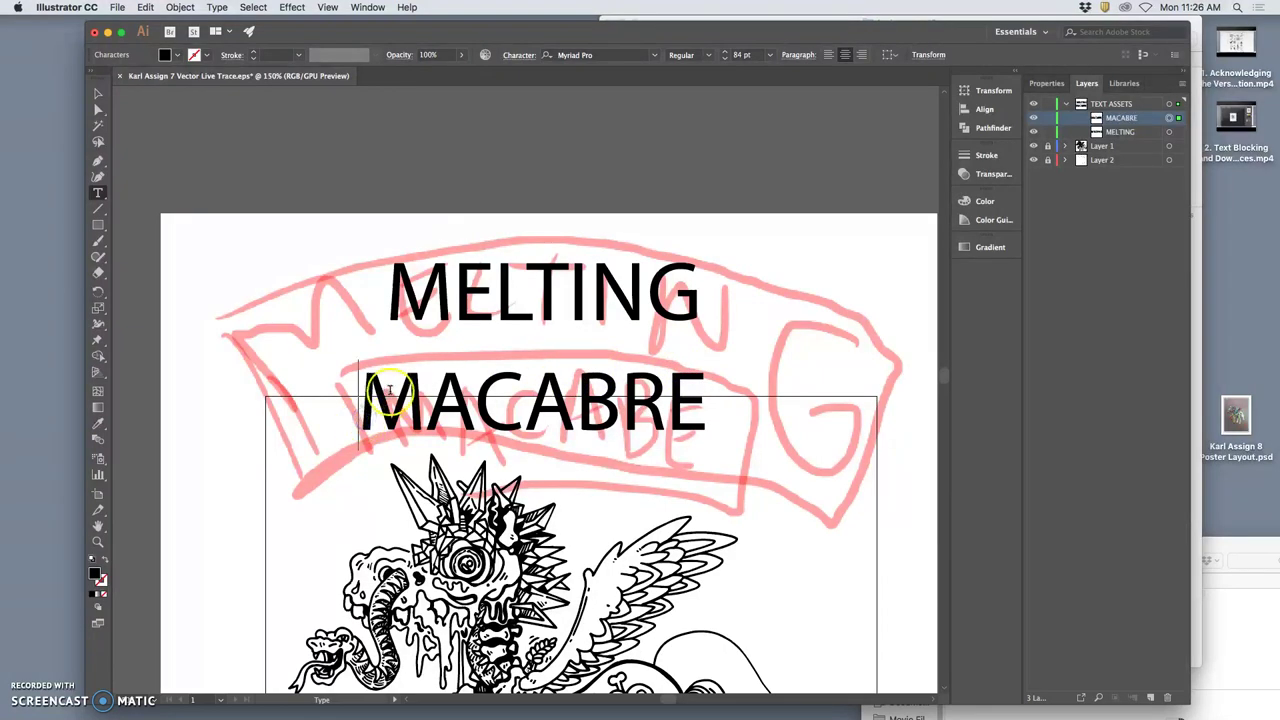
- Shift MACABRE to centre it under MELTING, then deselect
click(98, 93)
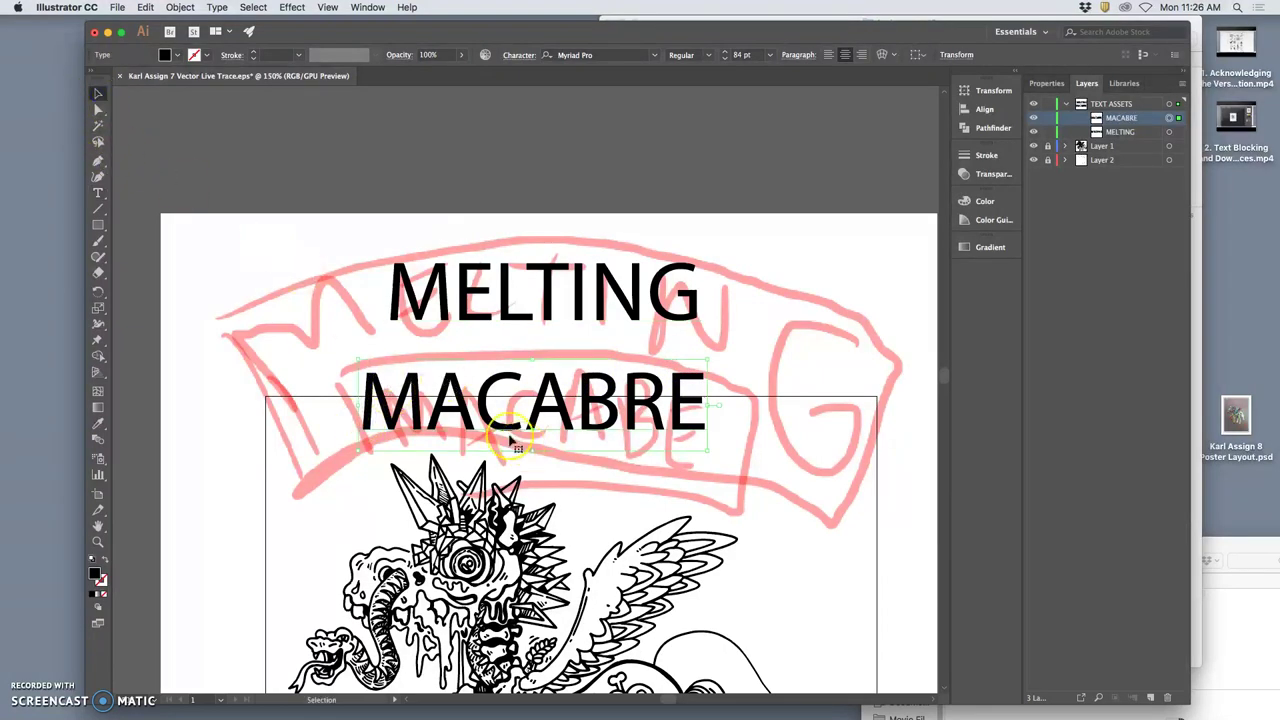
drag(490, 428, 506, 422)
click(572, 455)
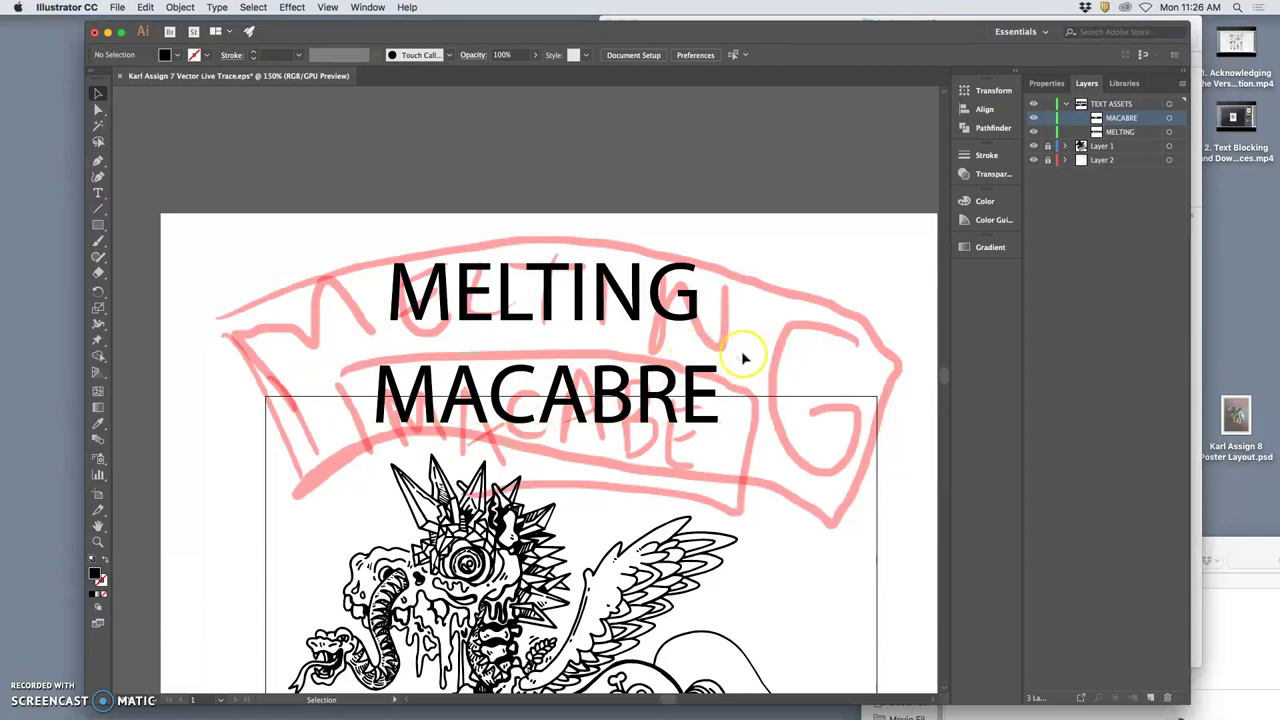
click(1196, 616)
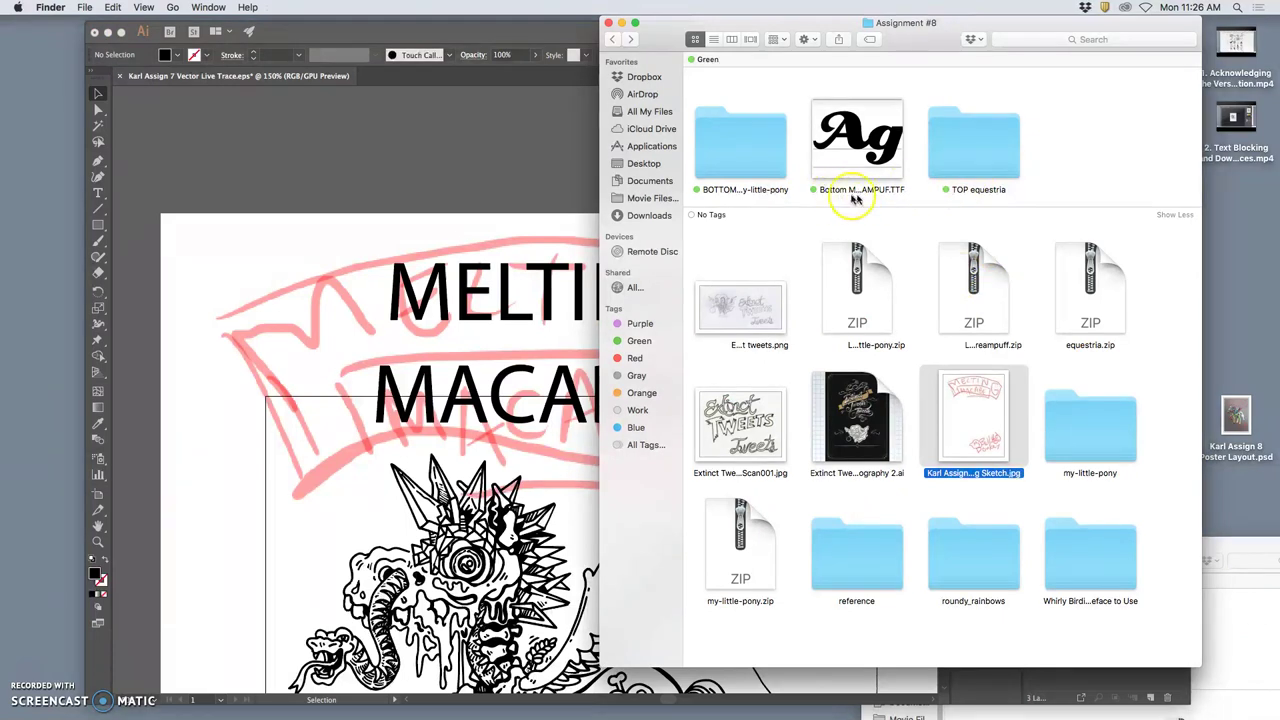
drag(843, 17, 951, 24)
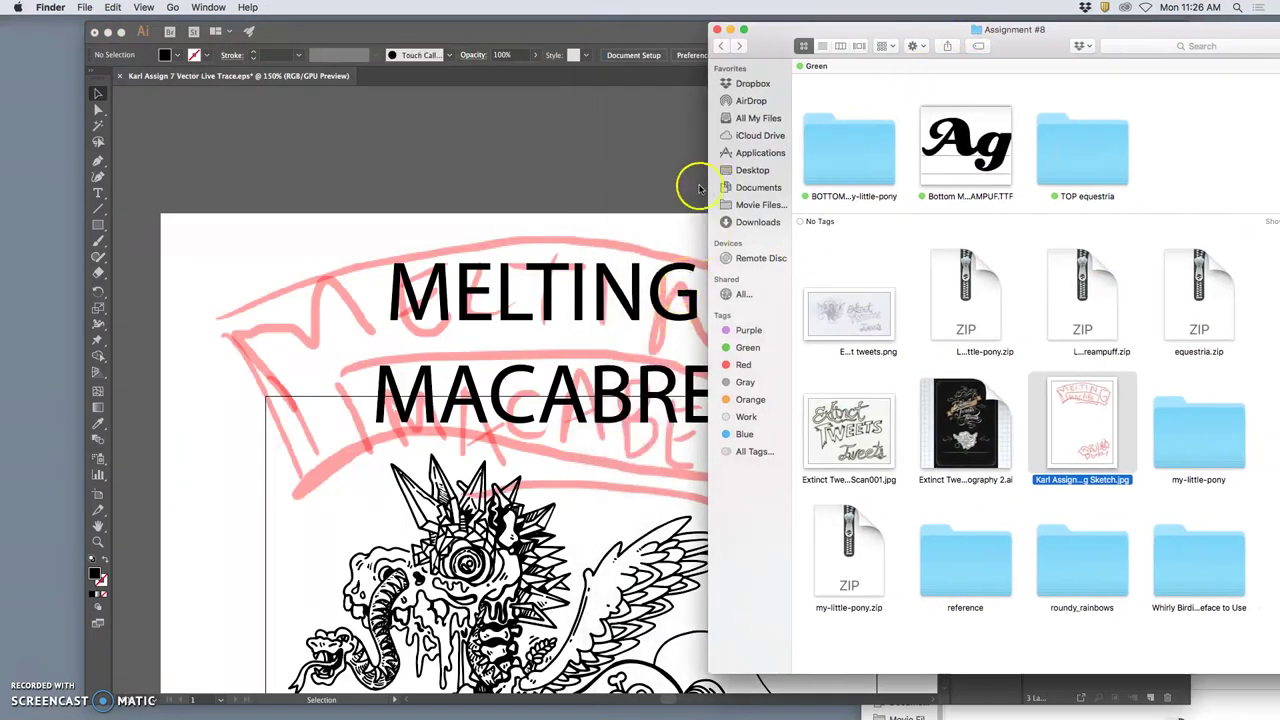
click(652, 241)
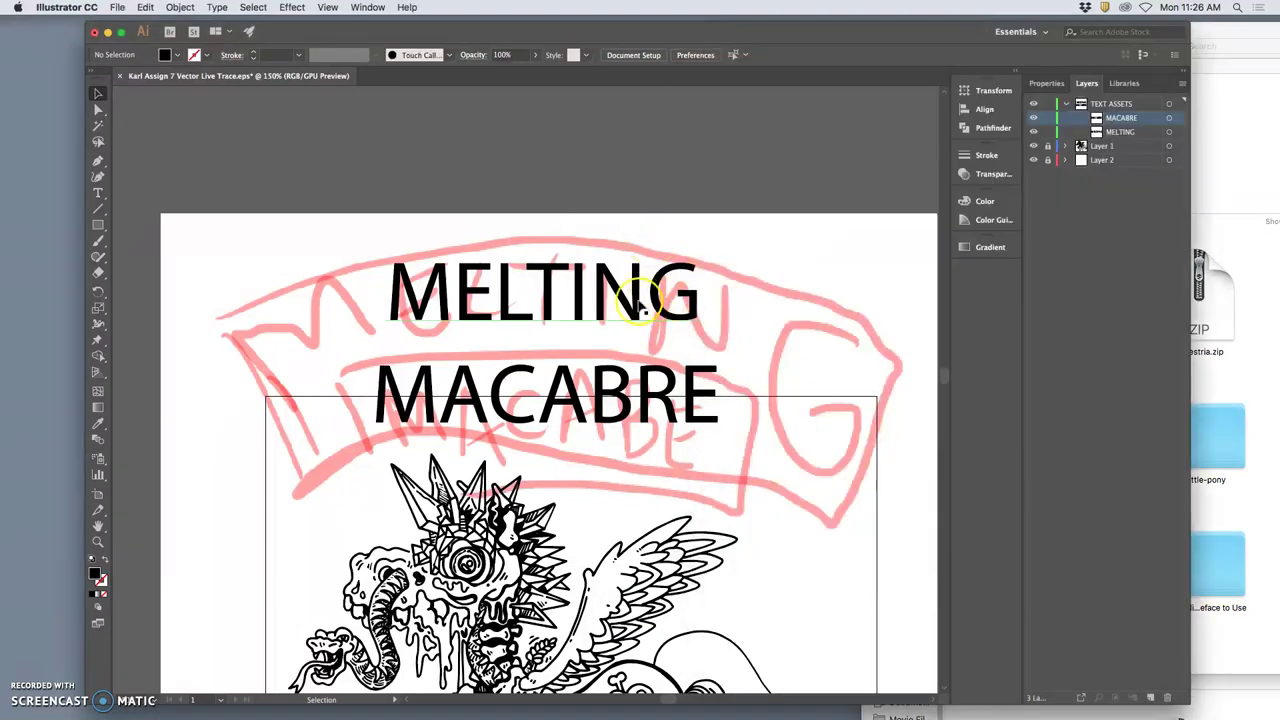
- Set MELTING in Equestria Bold after comparing it with Equestria Italic
click(98, 193)
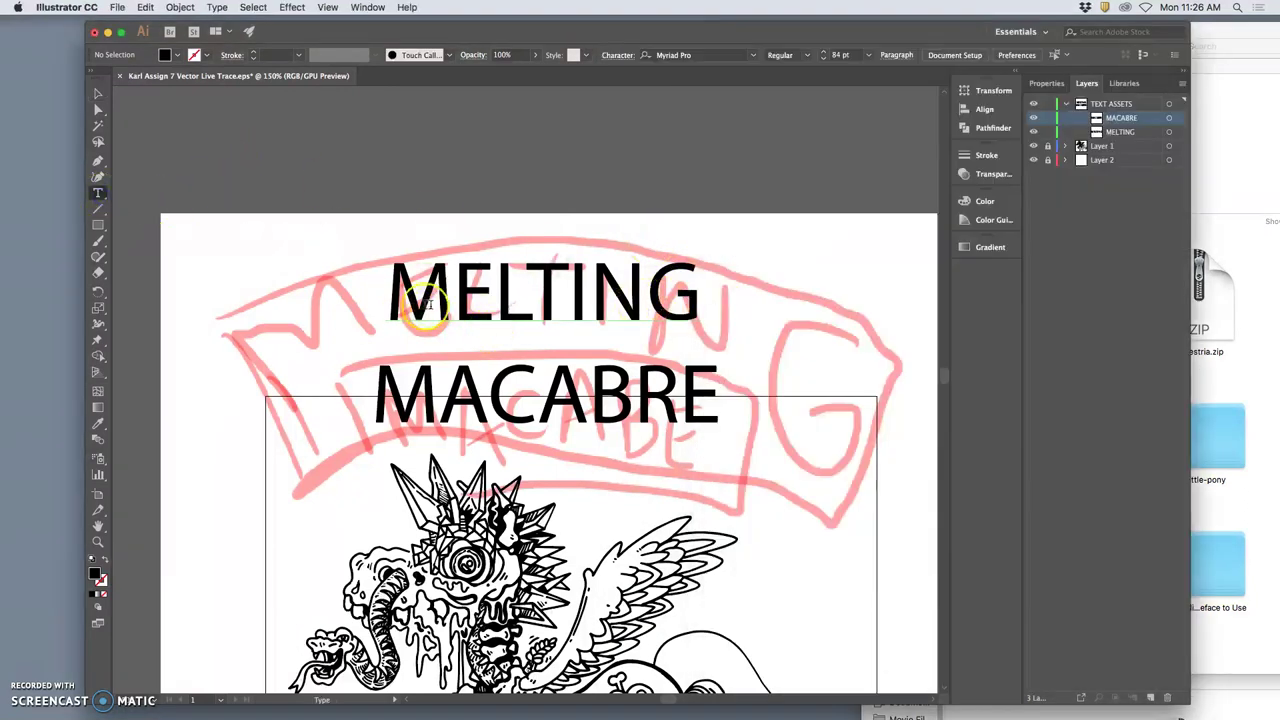
drag(388, 302, 710, 305)
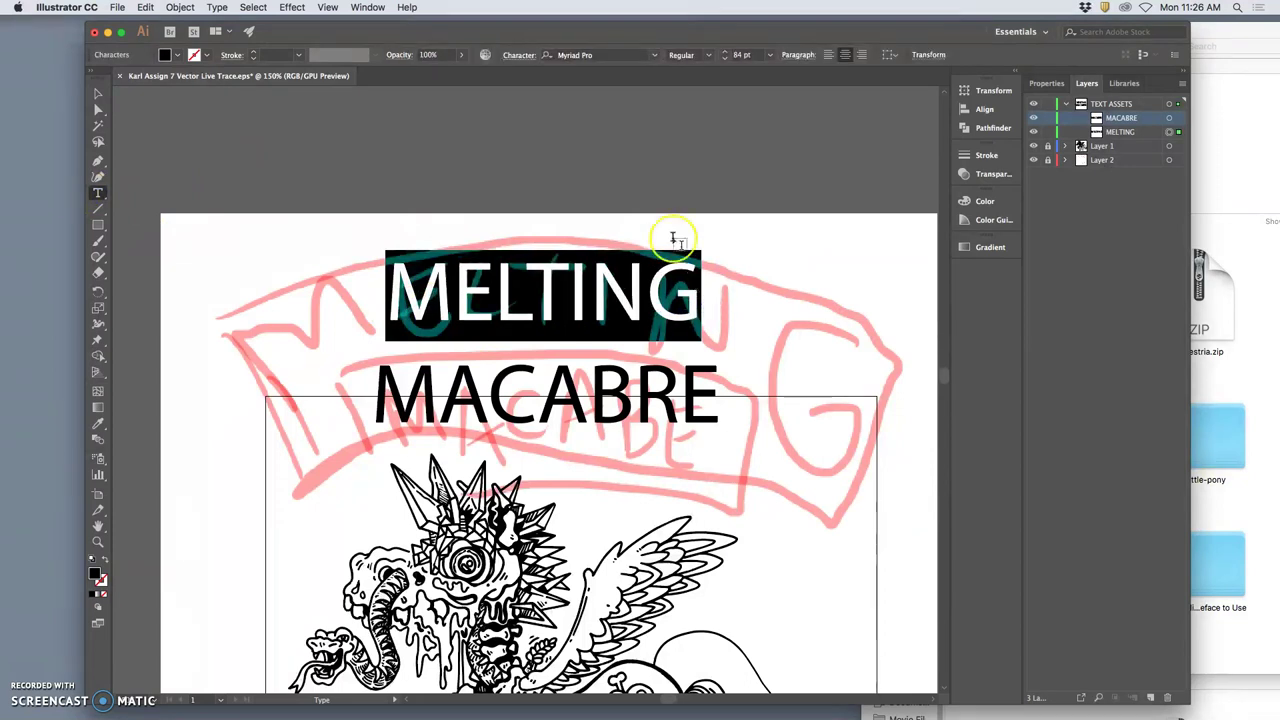
click(656, 56)
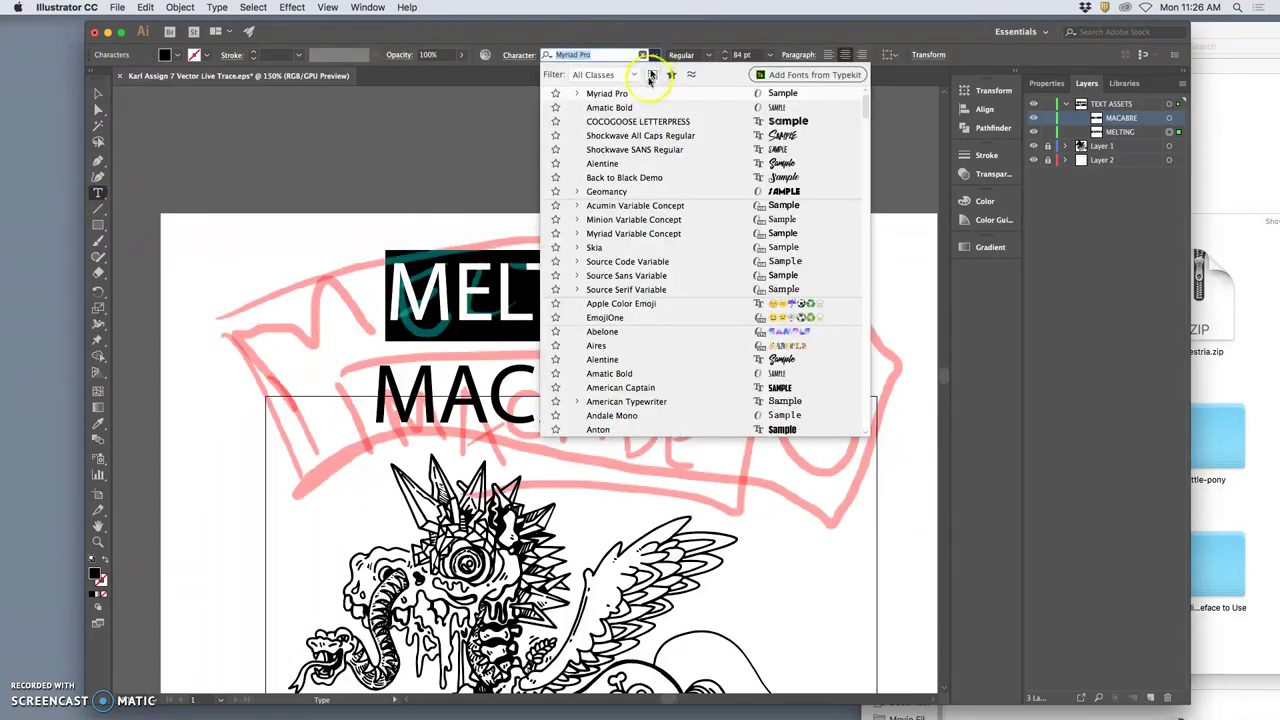
text(Eq)
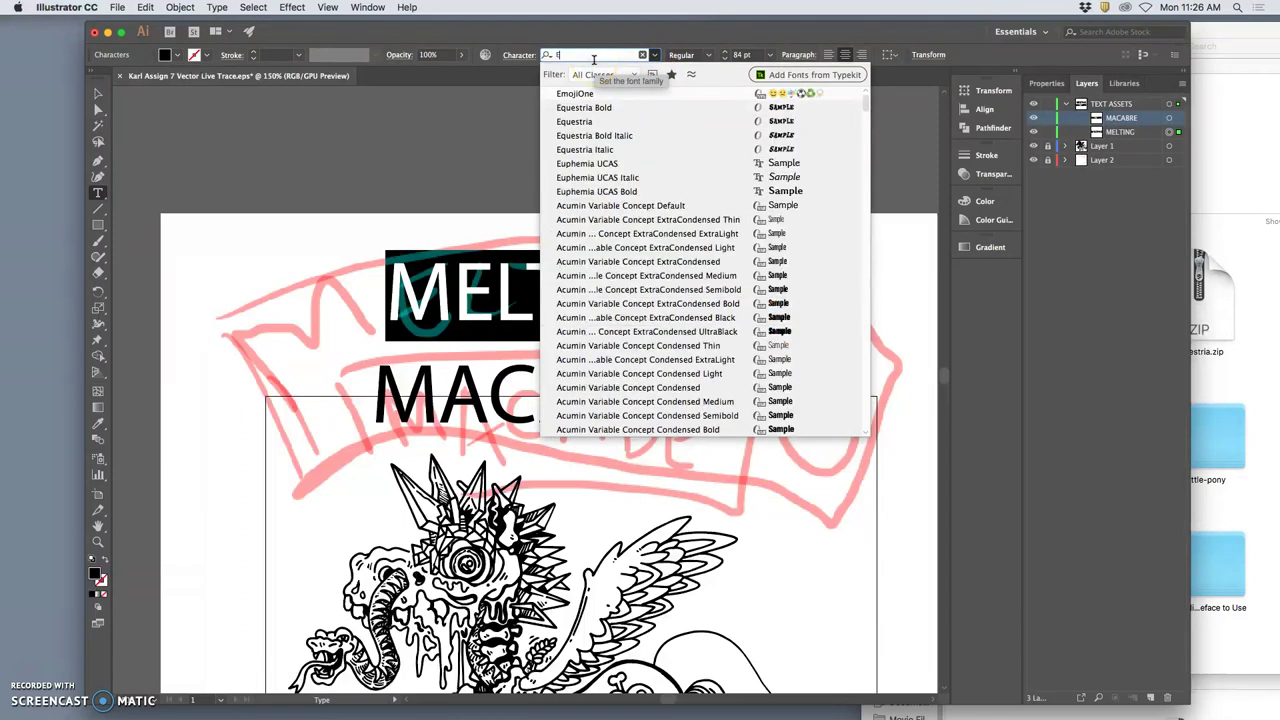
click(590, 95)
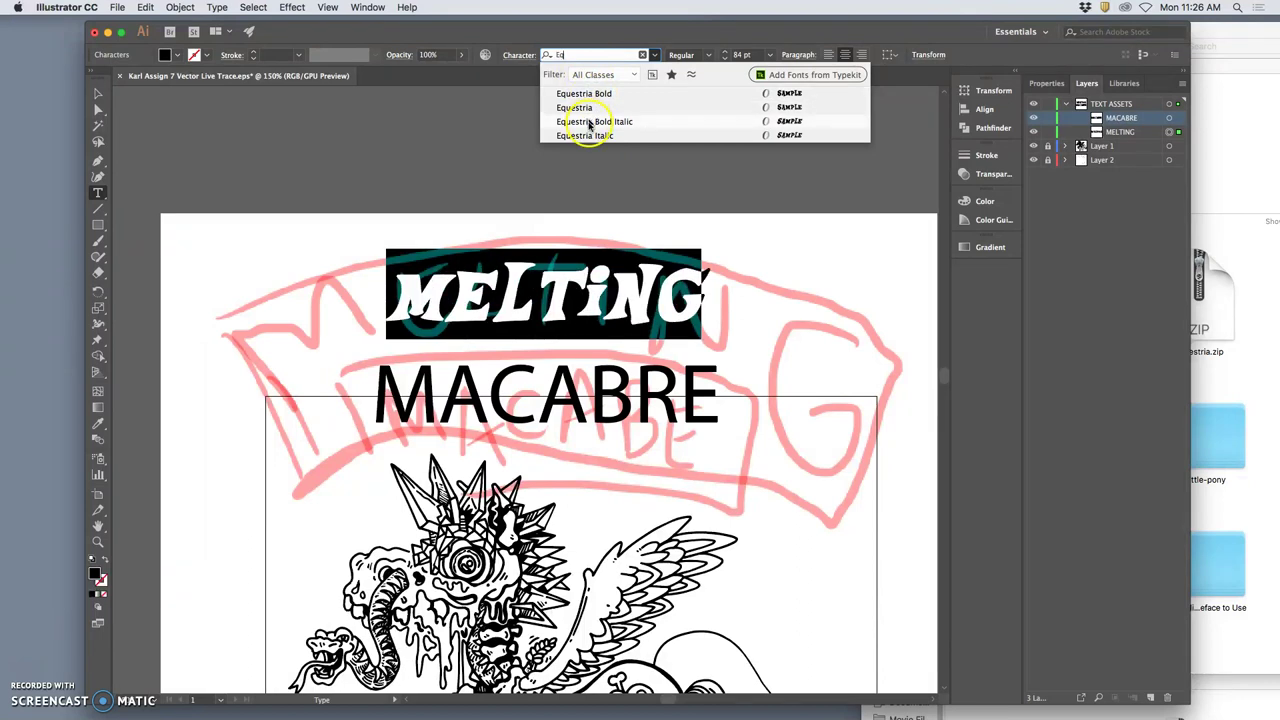
click(590, 136)
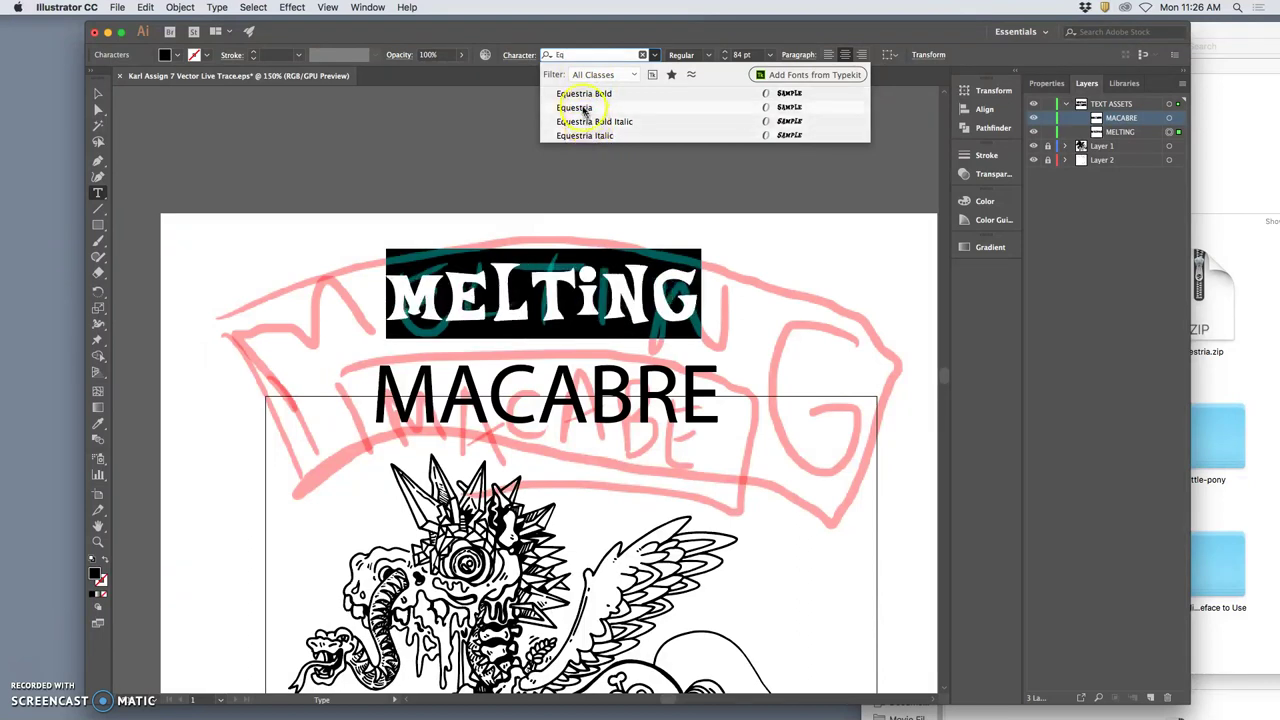
click(582, 95)
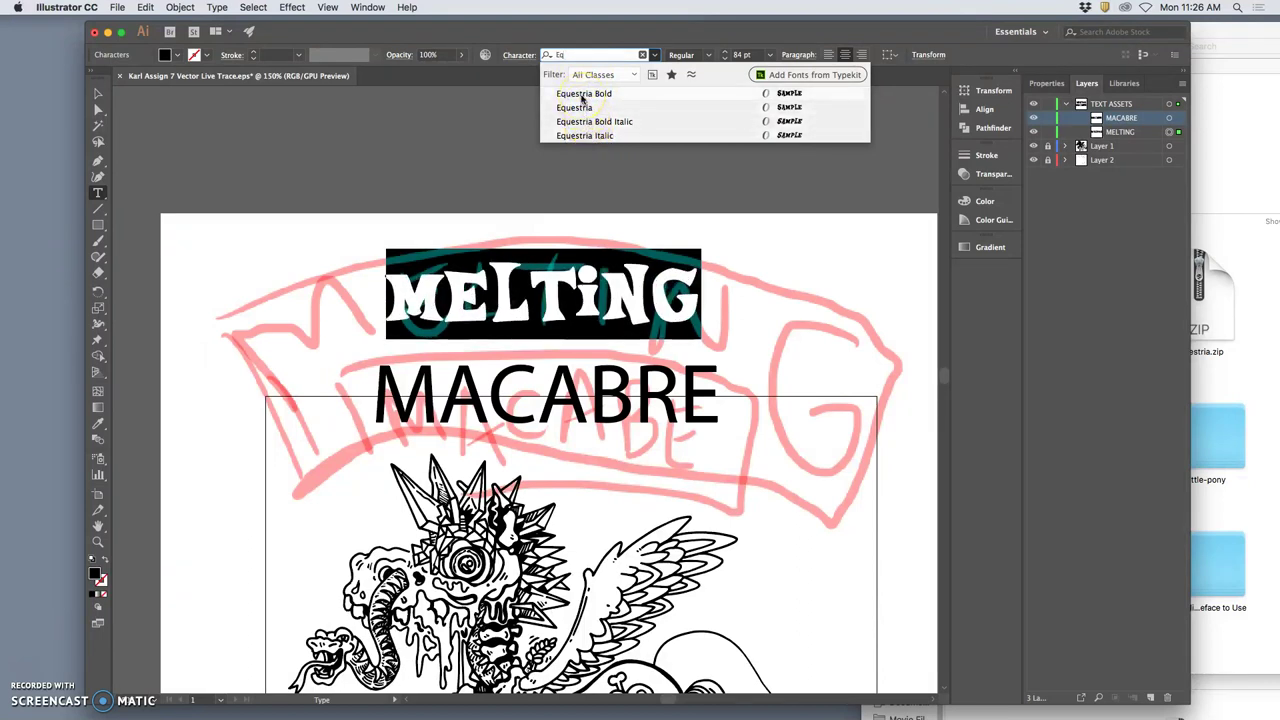
click(586, 135)
click(582, 94)
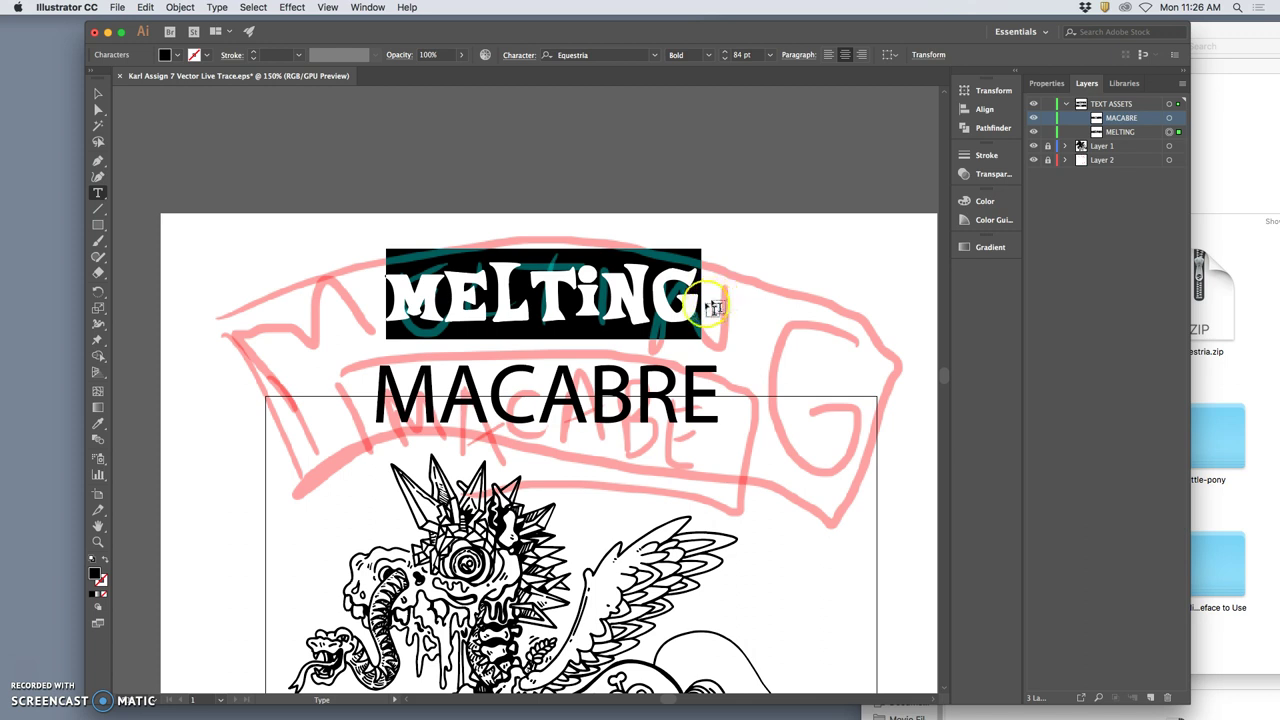
- Replace the lowercase i with an exclamation mark, keeping it at 84 pt
click(655, 300)
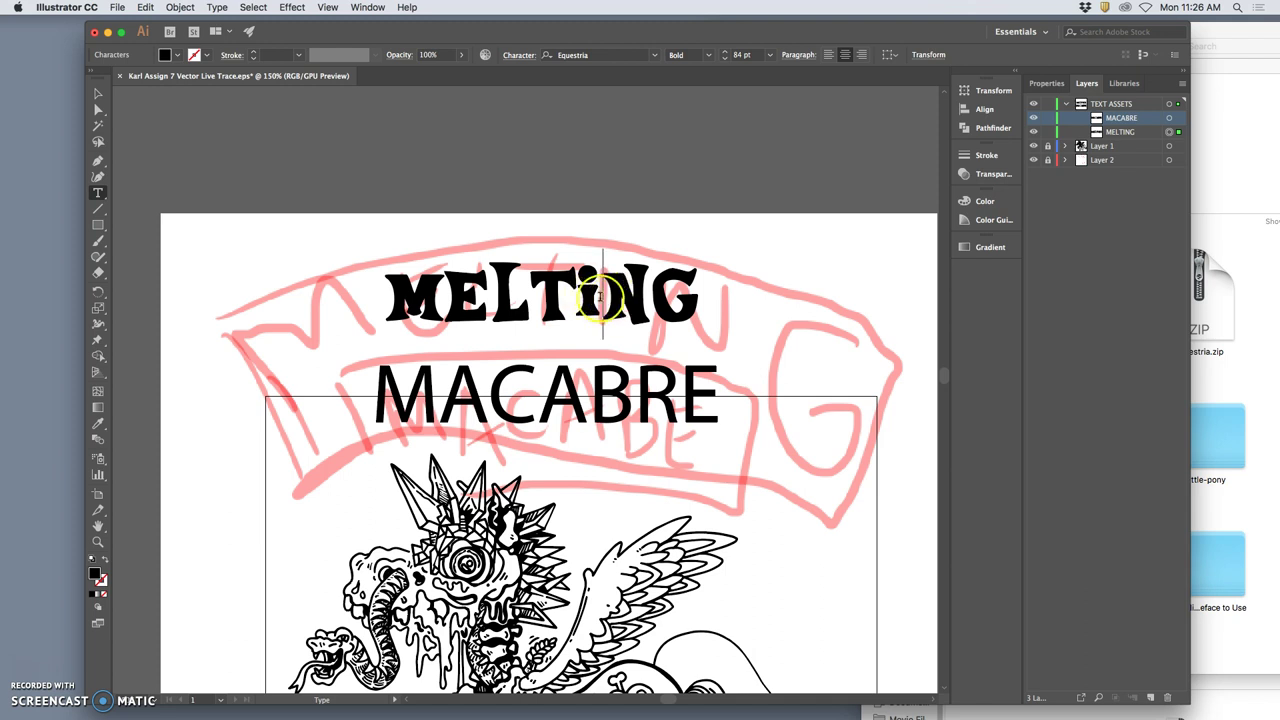
click(622, 300)
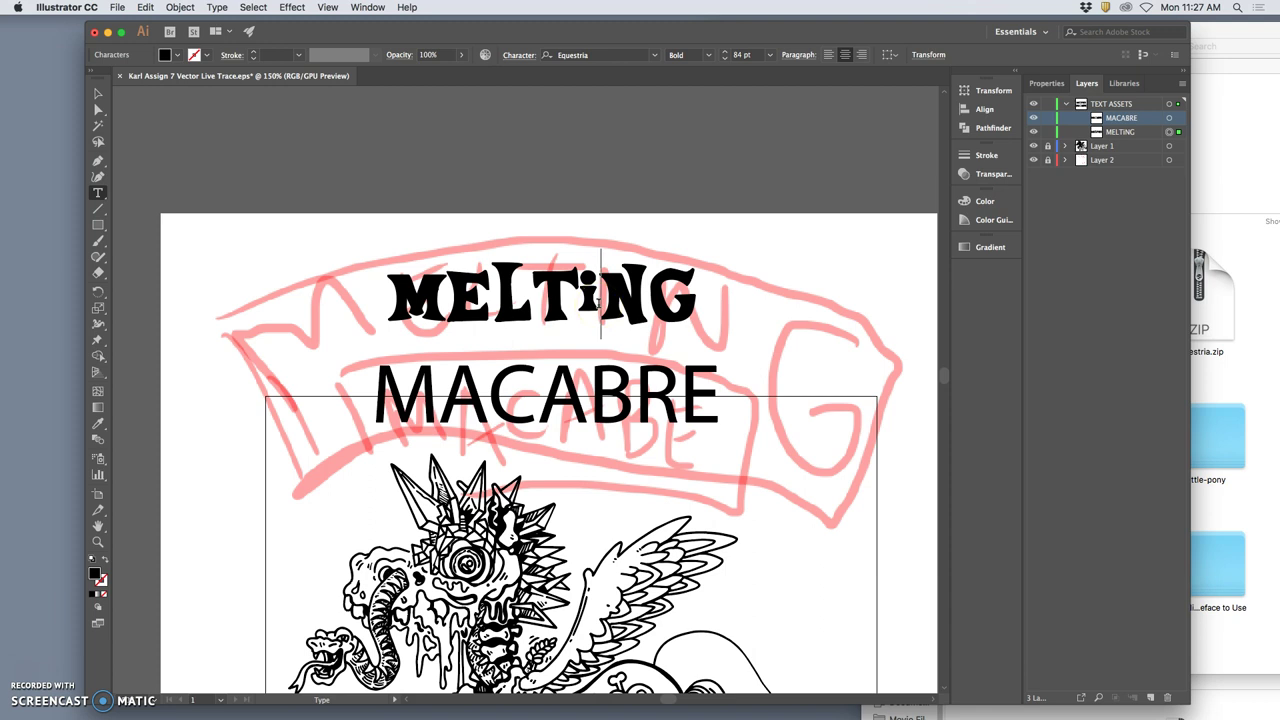
double_click(601, 301)
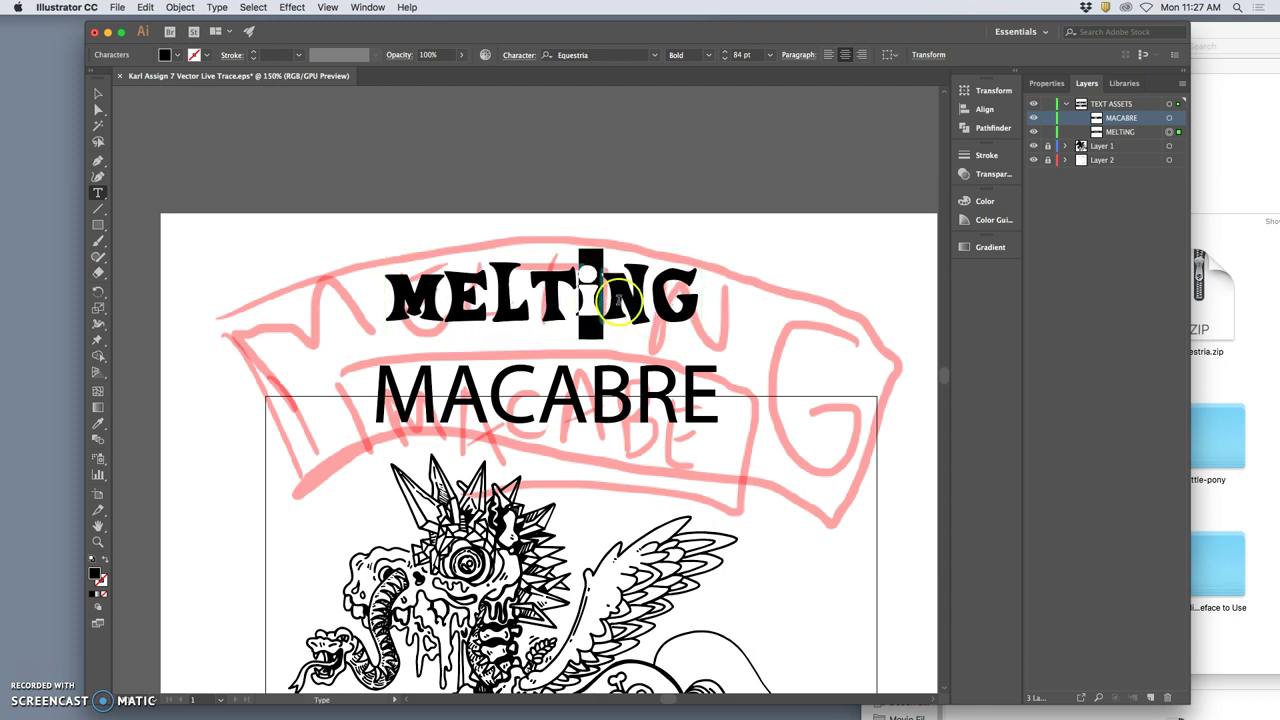
click(677, 300)
click(623, 300)
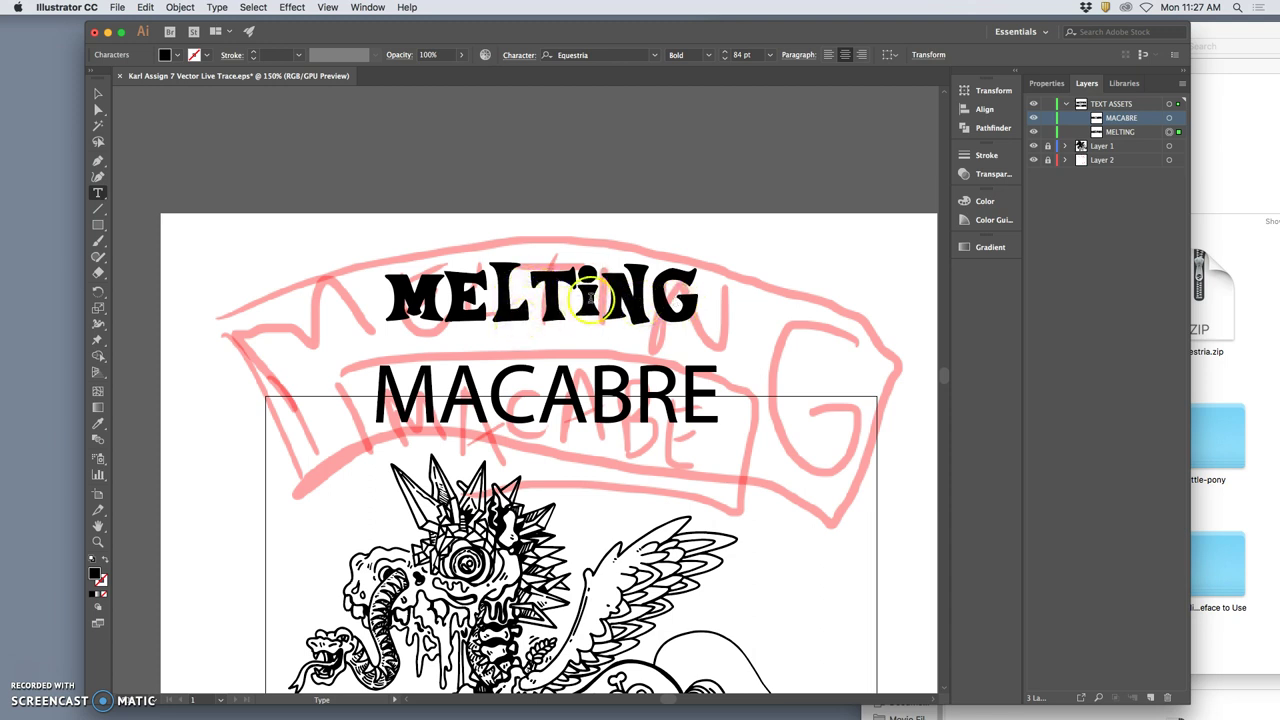
text(I)
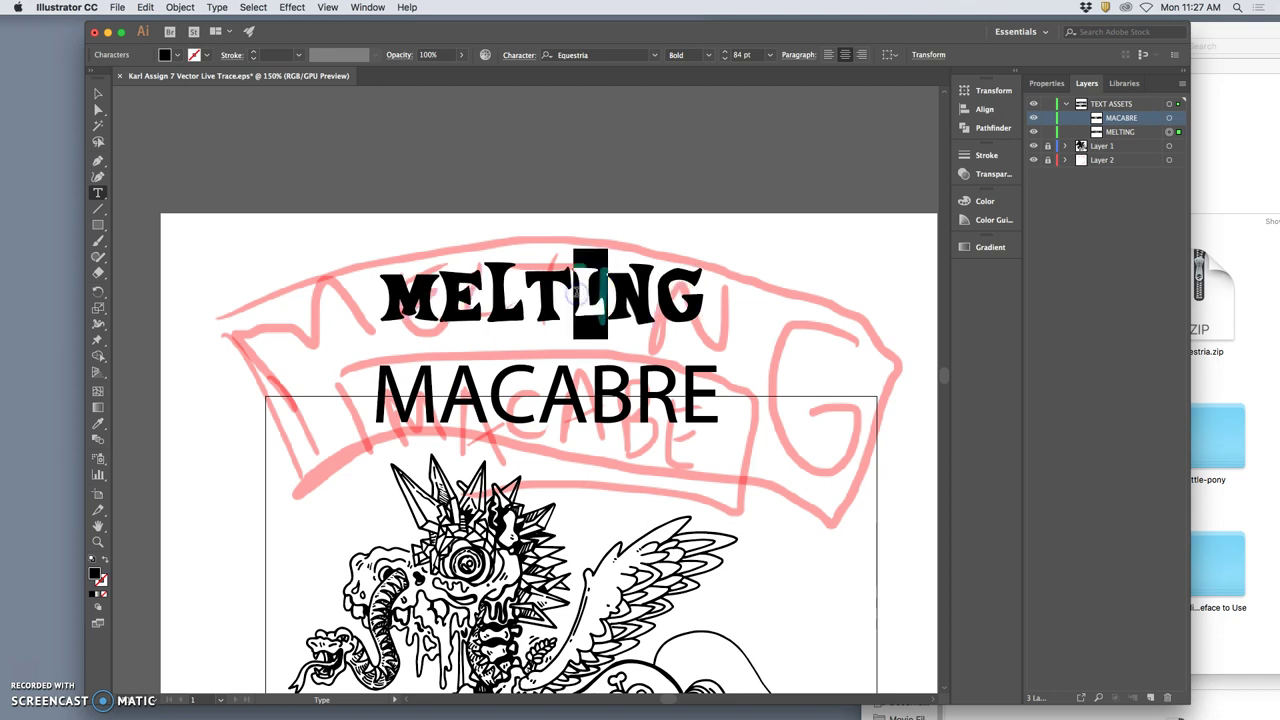
text(!)
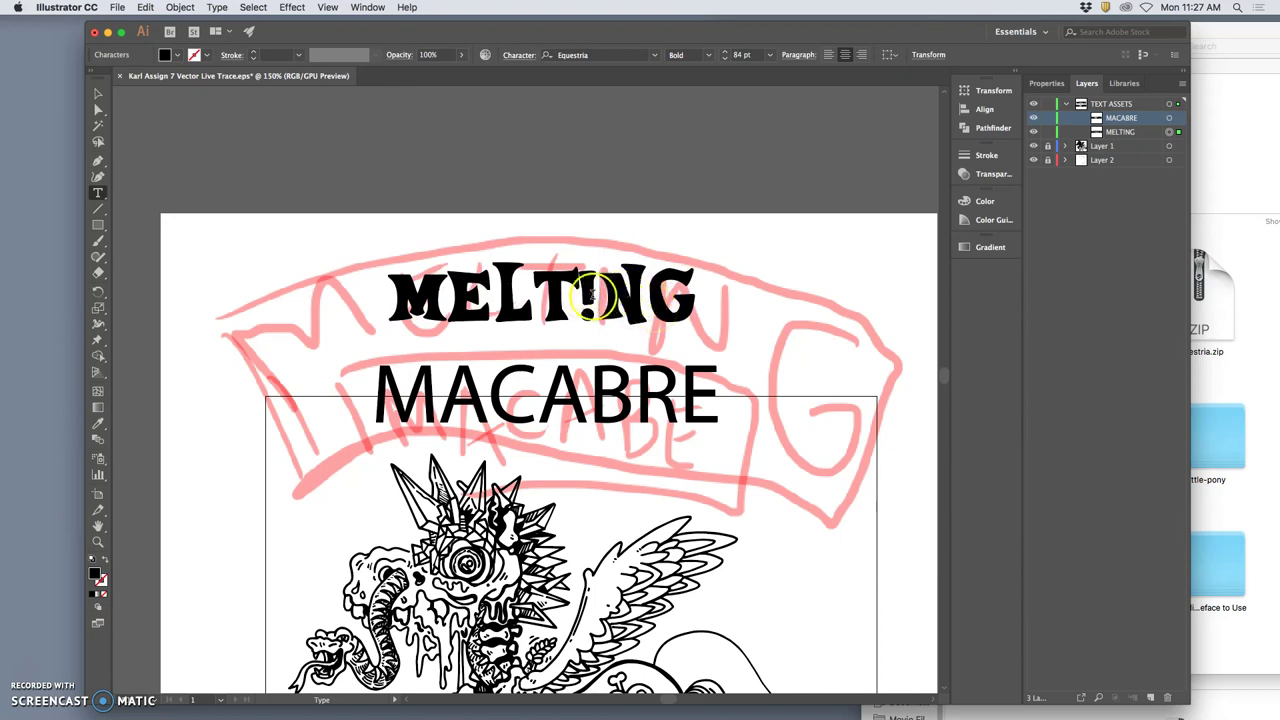
click(724, 52)
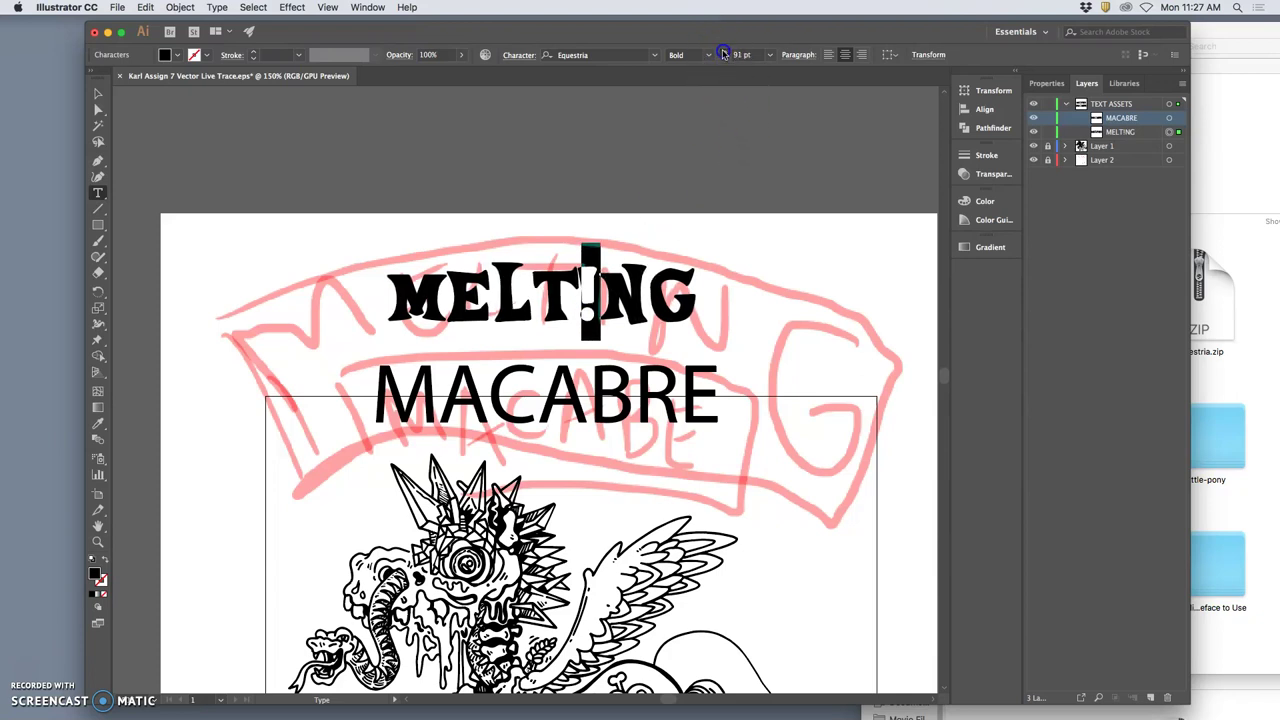
click(724, 57)
click(654, 300)
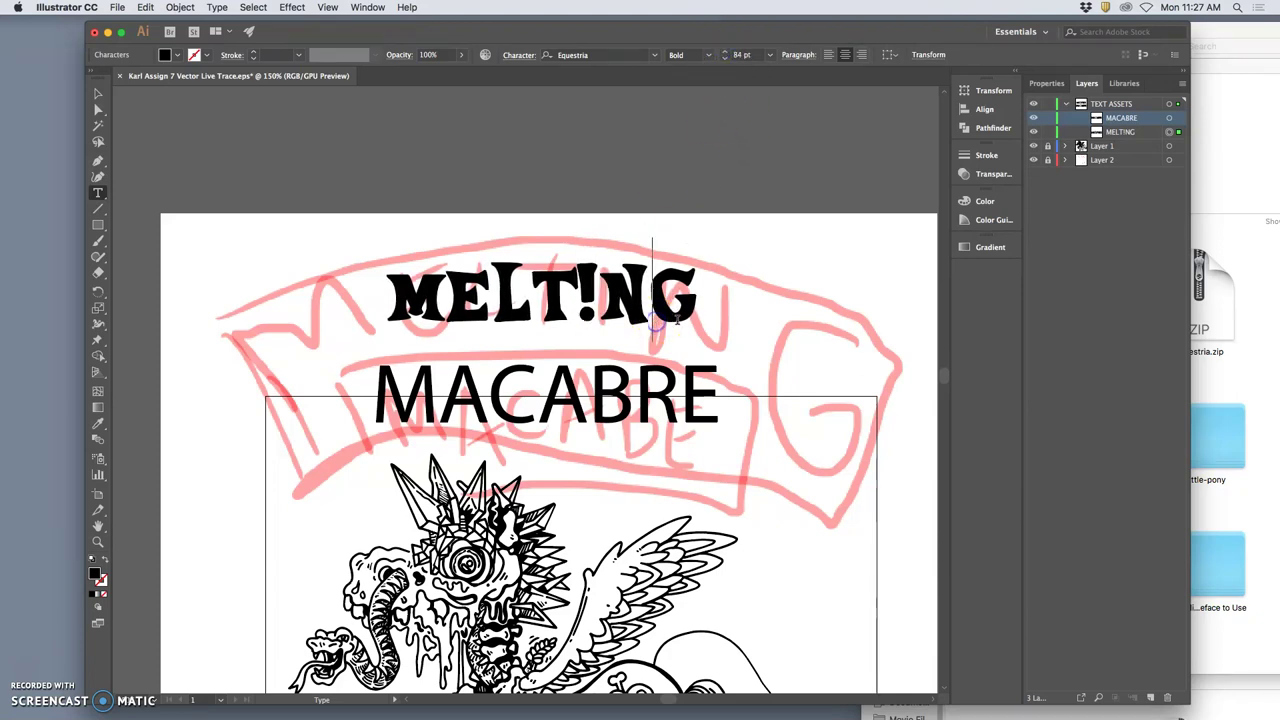
- Widen the tracking of the T! letters in MELT!NG
drag(600, 300, 552, 297)
key(alt+Right)
key(alt+Right)
key(alt+Right)
key(alt+Right)
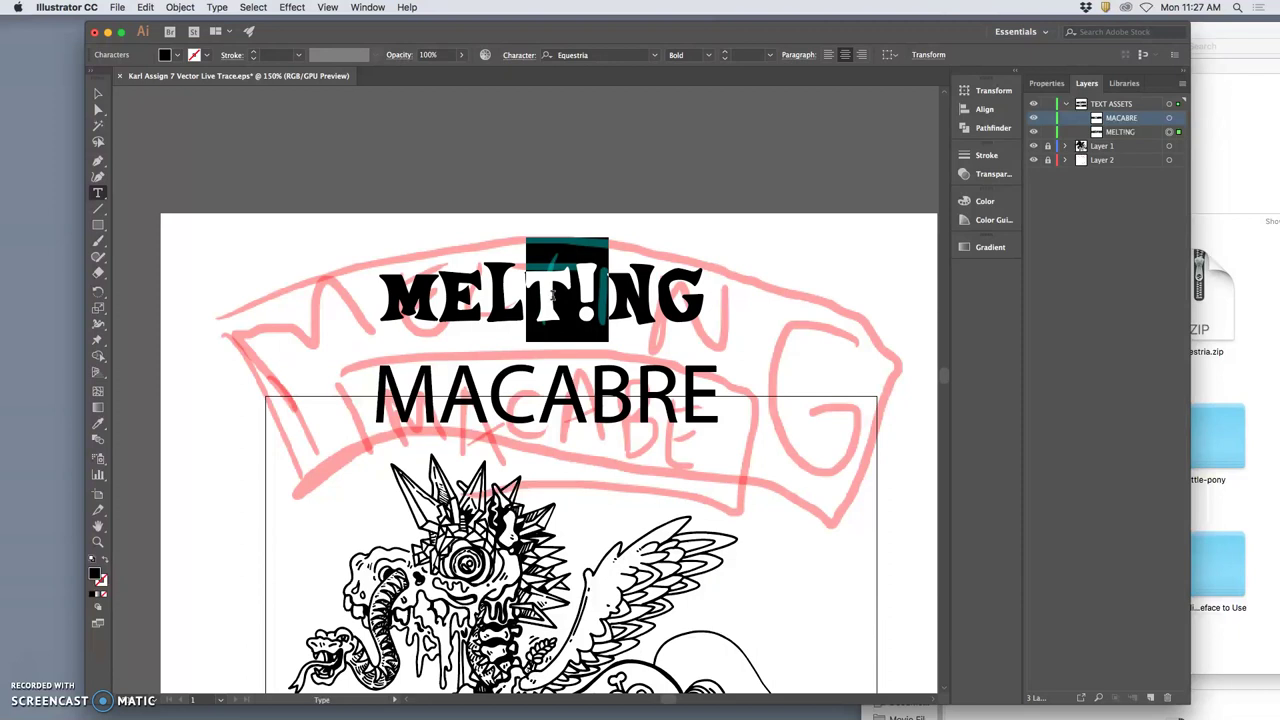
click(650, 300)
- Enlarge the M of MELT!NG to 143 pt
drag(440, 300, 349, 320)
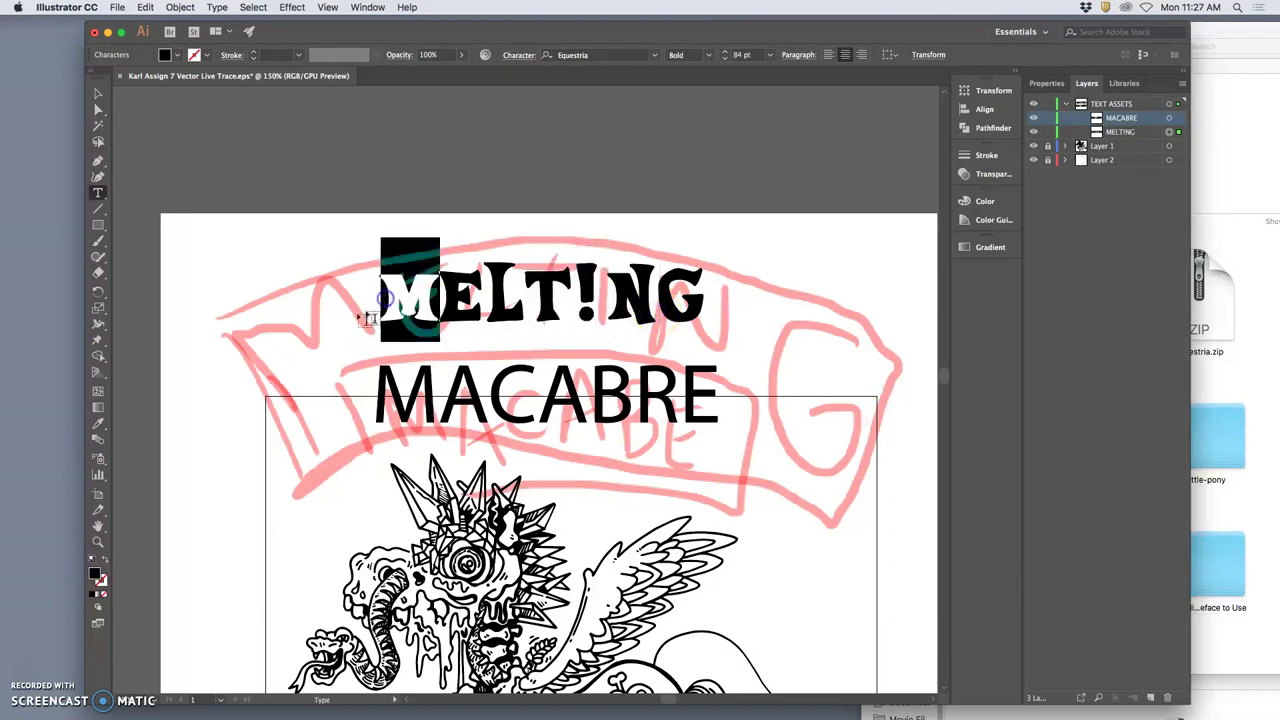
click(725, 52)
click(725, 52)
click(725, 52)
click(725, 52)
click(725, 52)
click(725, 52)
click(725, 55)
click(725, 55)
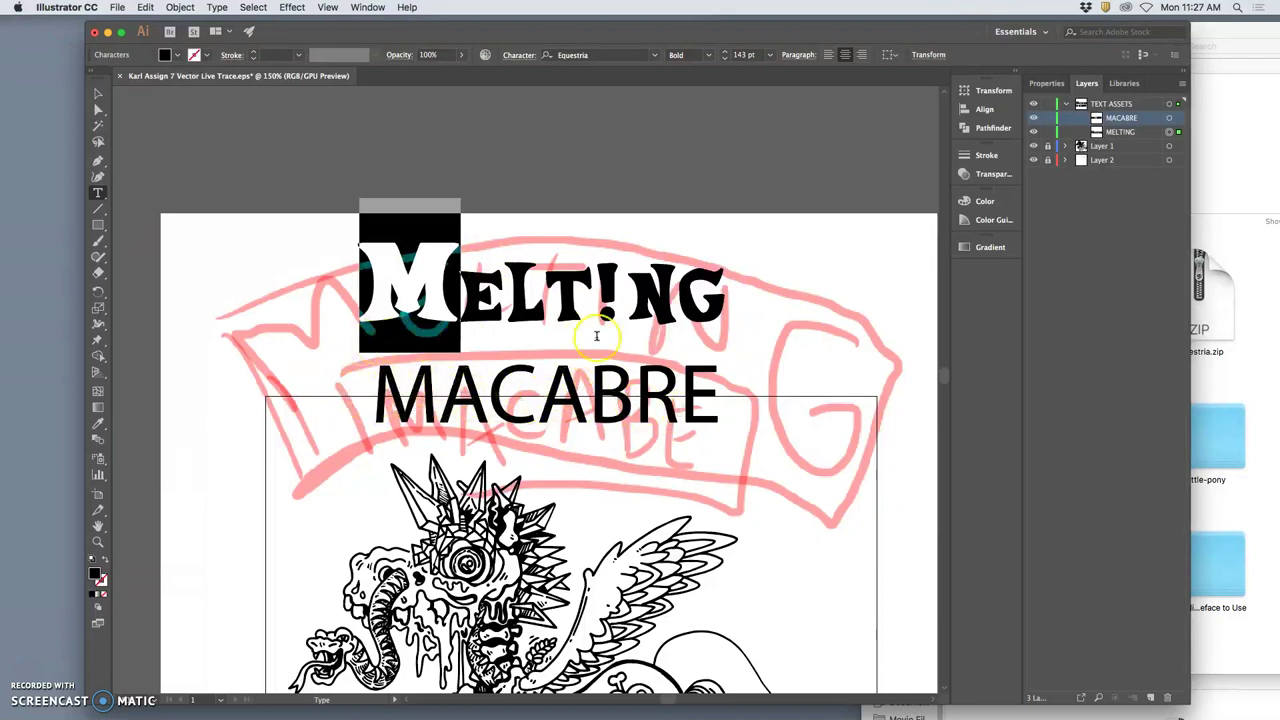
key(Escape)
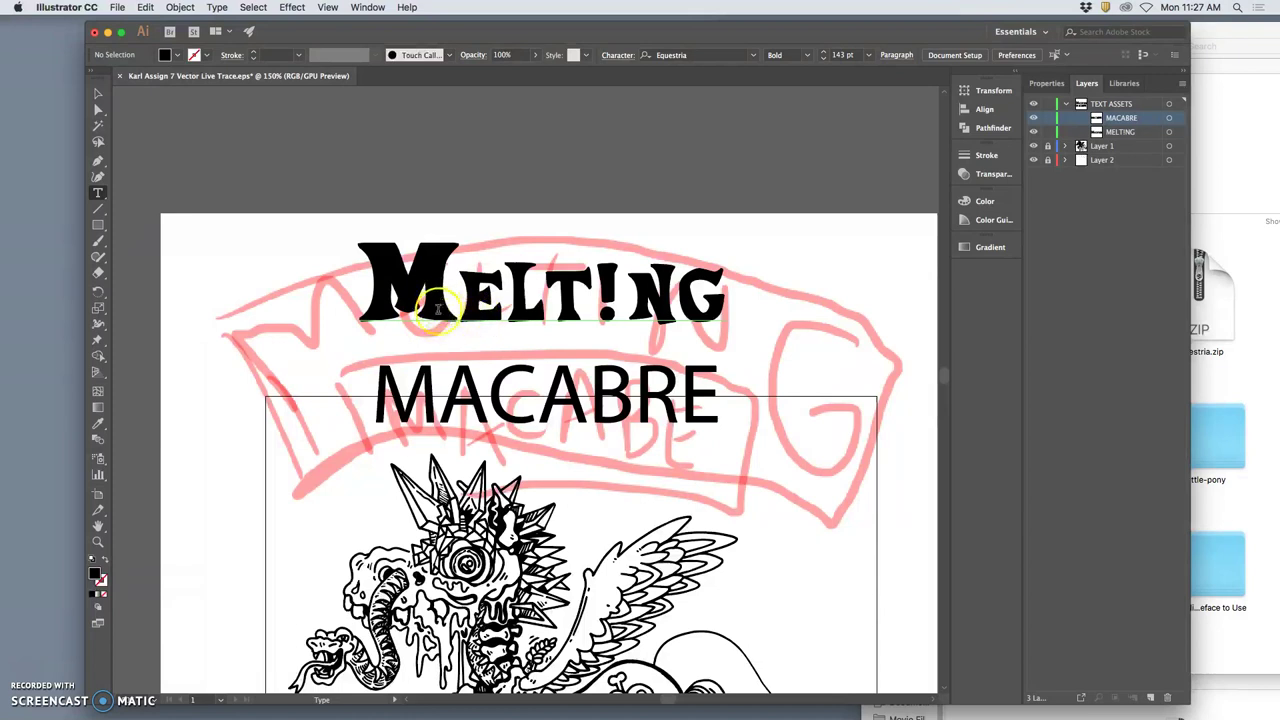
- Set the M to Equestria Italic and make it slightly larger
drag(430, 298, 405, 299)
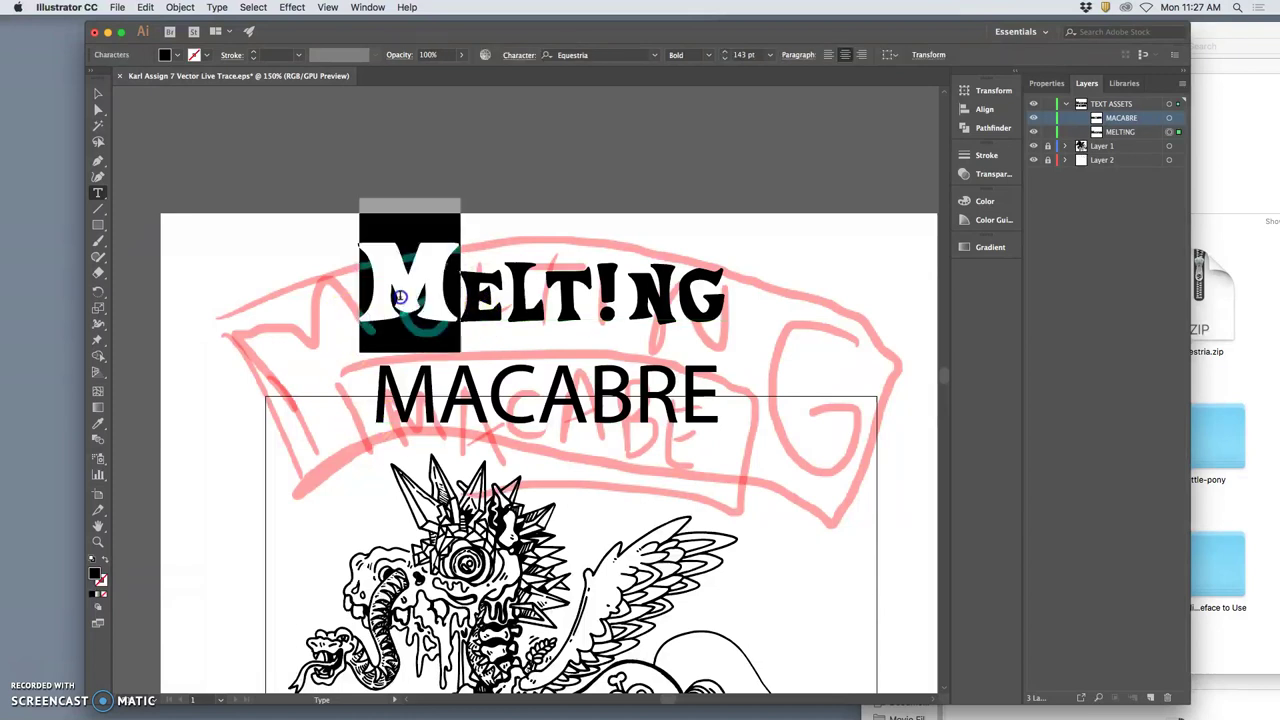
click(708, 54)
click(700, 82)
click(680, 160)
click(653, 216)
click(666, 134)
click(564, 122)
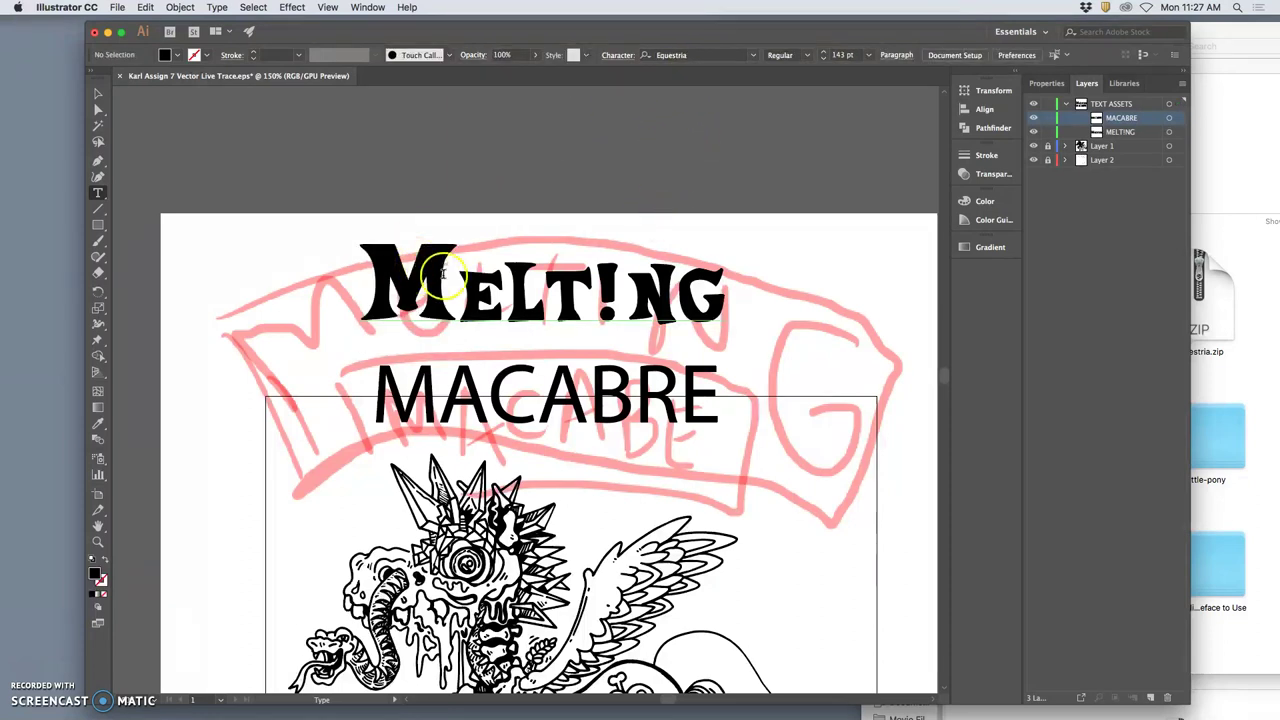
drag(452, 280, 366, 280)
click(708, 55)
click(700, 113)
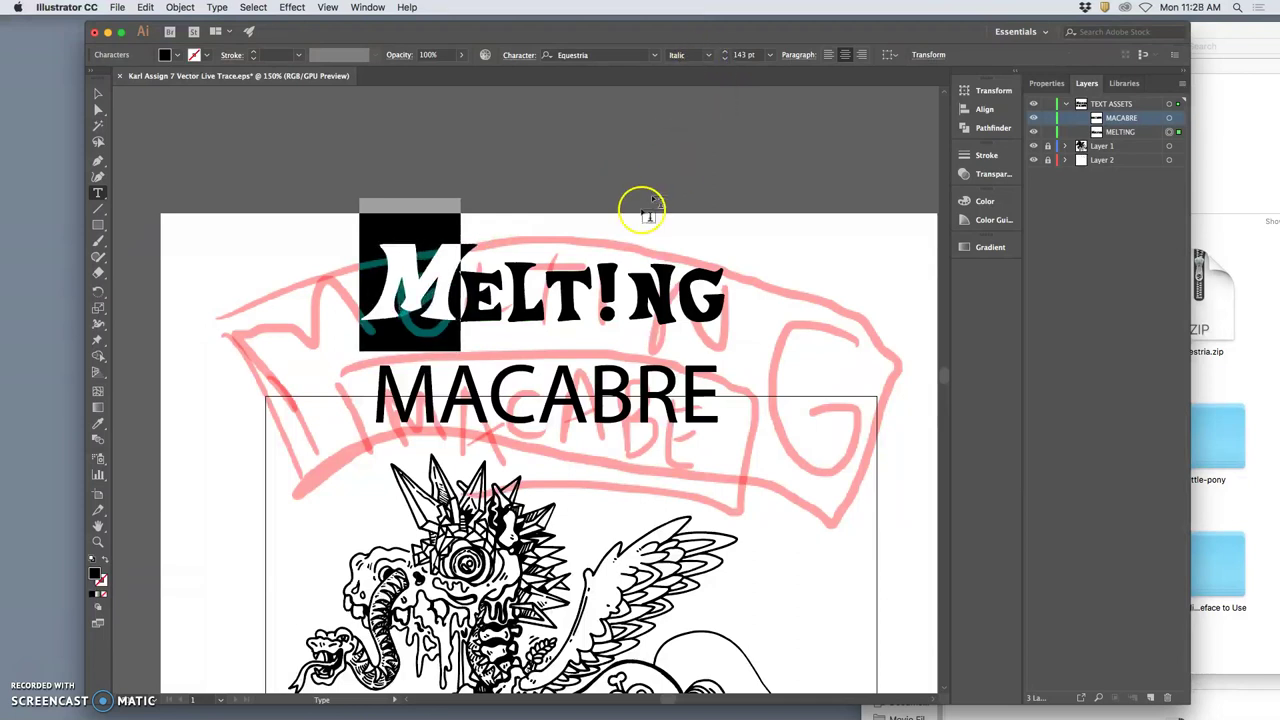
click(476, 284)
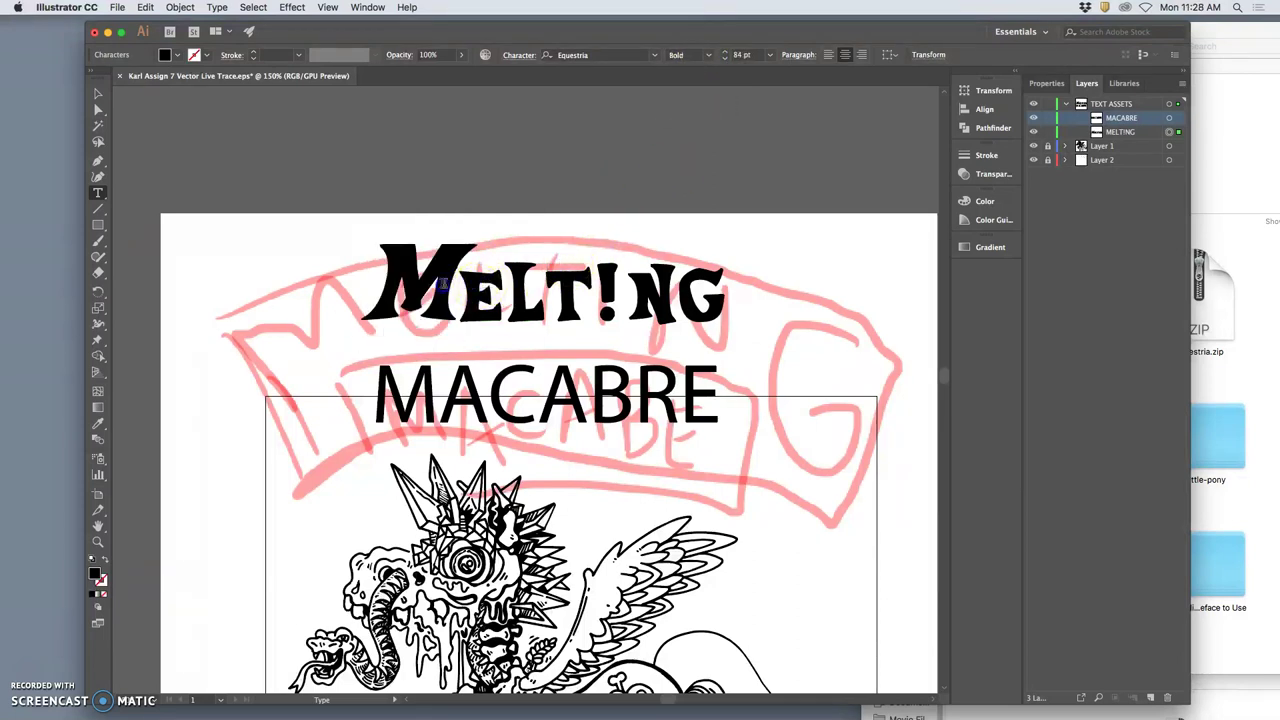
drag(462, 285, 398, 285)
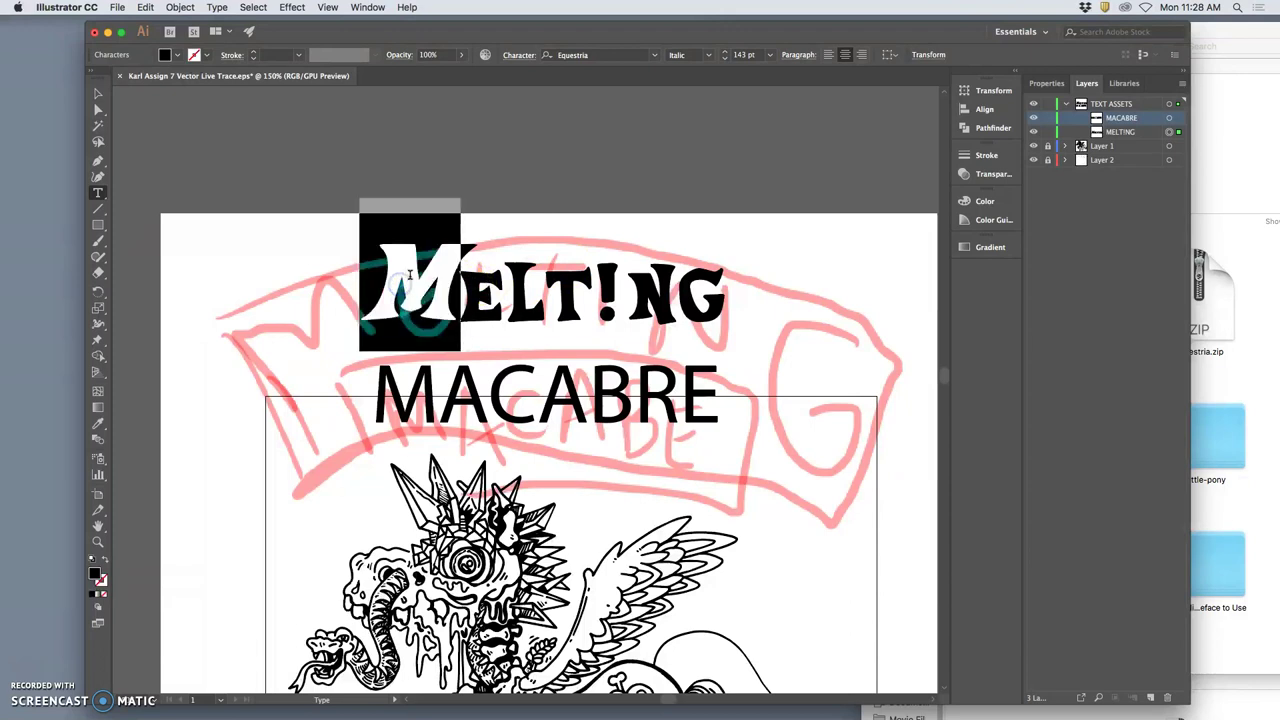
key(super+shift+period)
key(super+shift+period)
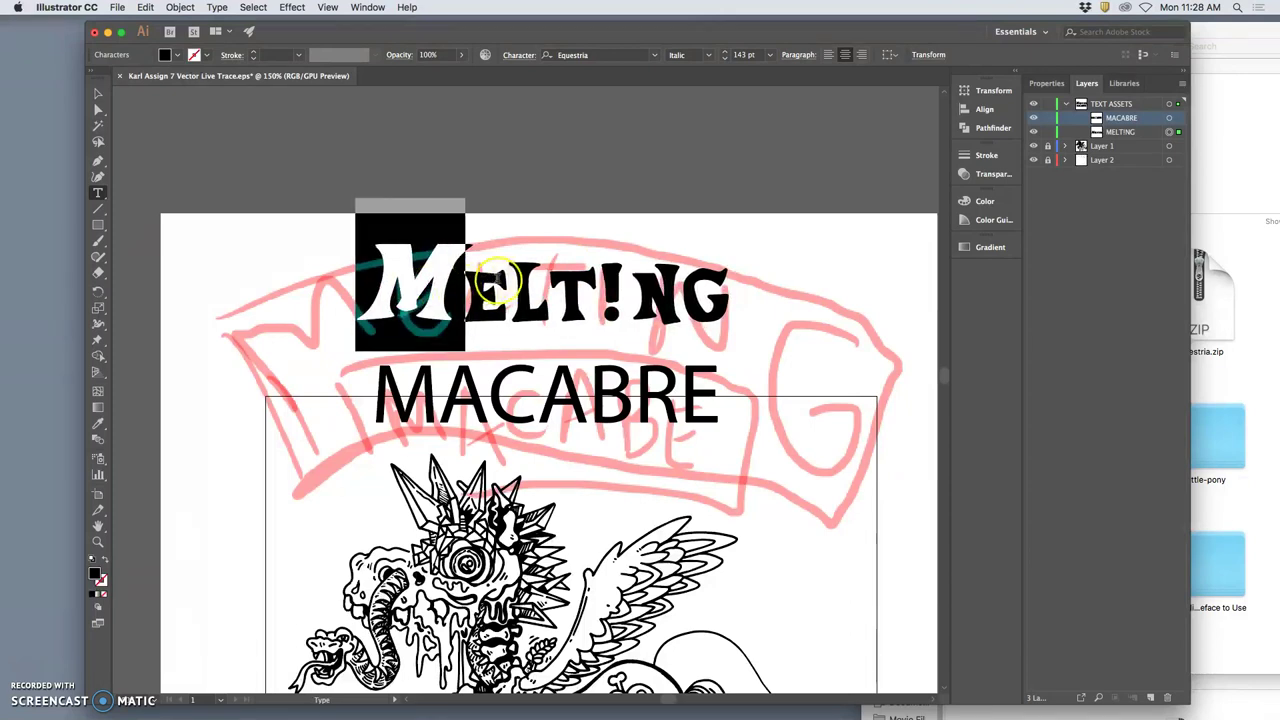
click(520, 285)
- Enlarge the E of MELT!NG to 96 pt
drag(512, 298, 468, 302)
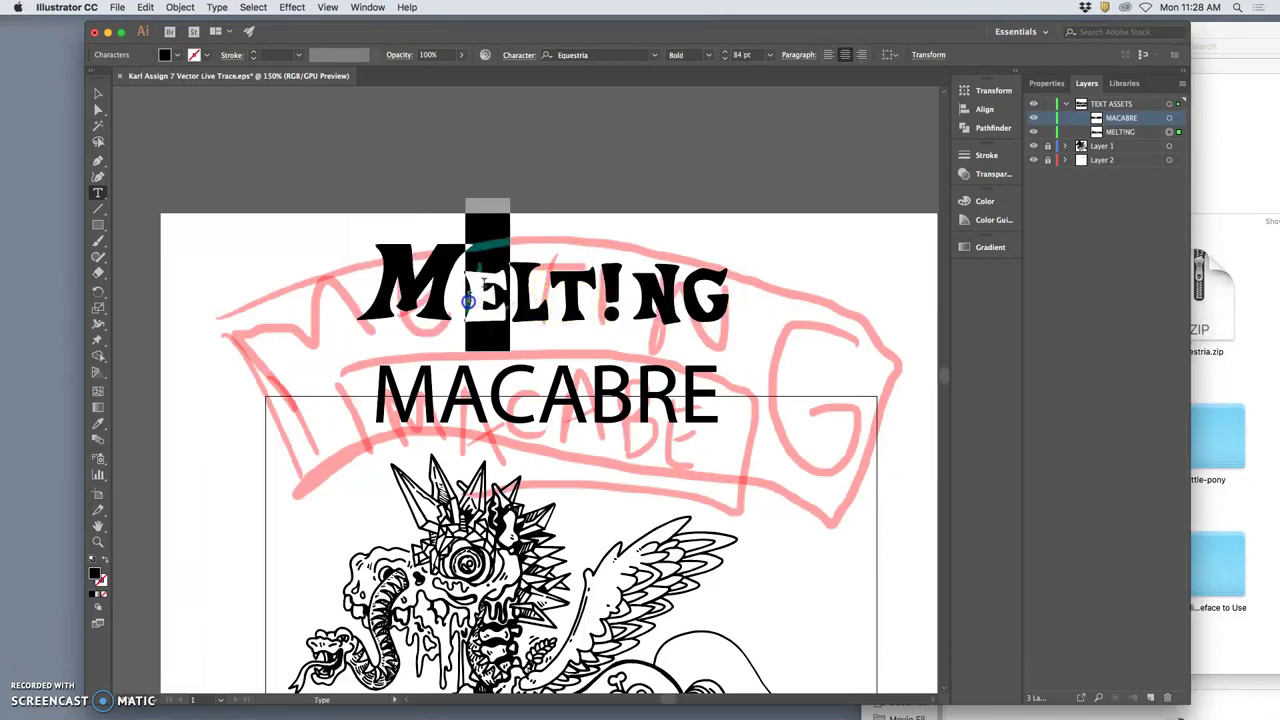
click(726, 52)
click(726, 52)
click(726, 52)
click(726, 52)
click(726, 52)
click(726, 52)
click(726, 52)
click(726, 52)
click(726, 52)
click(726, 52)
click(726, 52)
click(726, 52)
click(551, 300)
- Try different sizes on the L, returning it to 84 pt, and make the T slightly bigger
drag(551, 300, 522, 300)
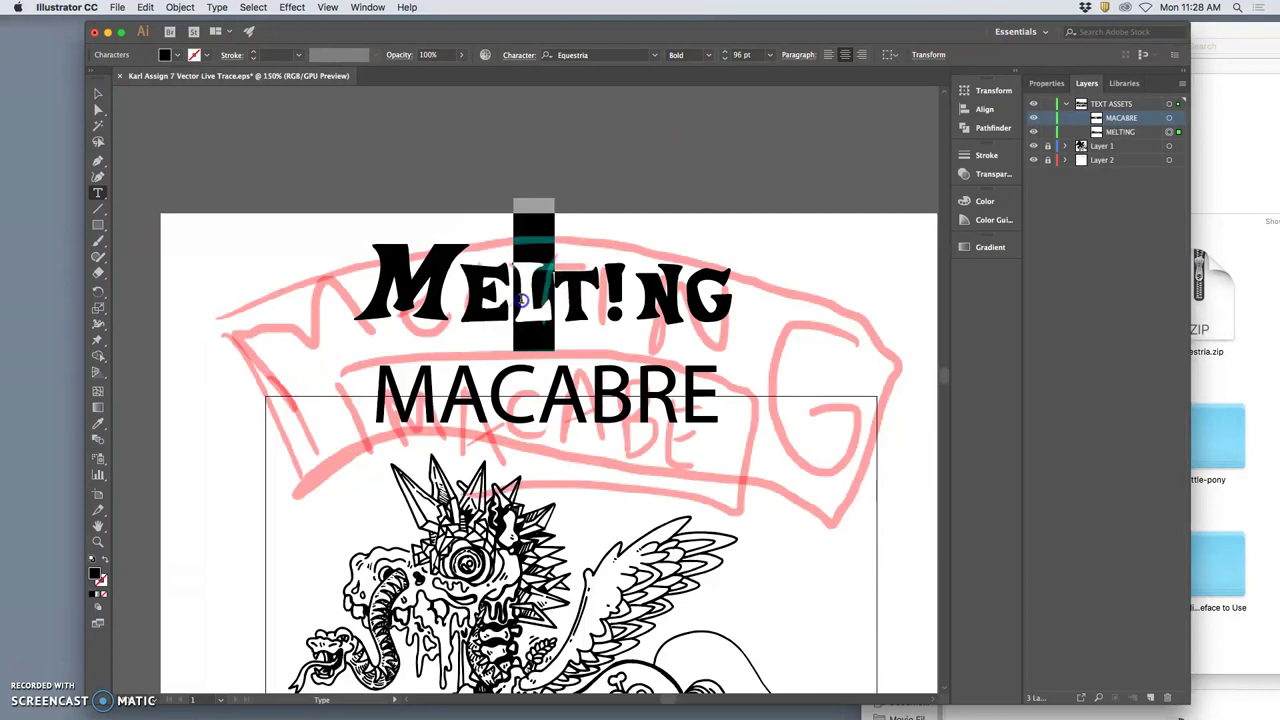
click(725, 55)
click(725, 55)
click(725, 55)
click(725, 55)
click(725, 55)
click(725, 55)
click(725, 55)
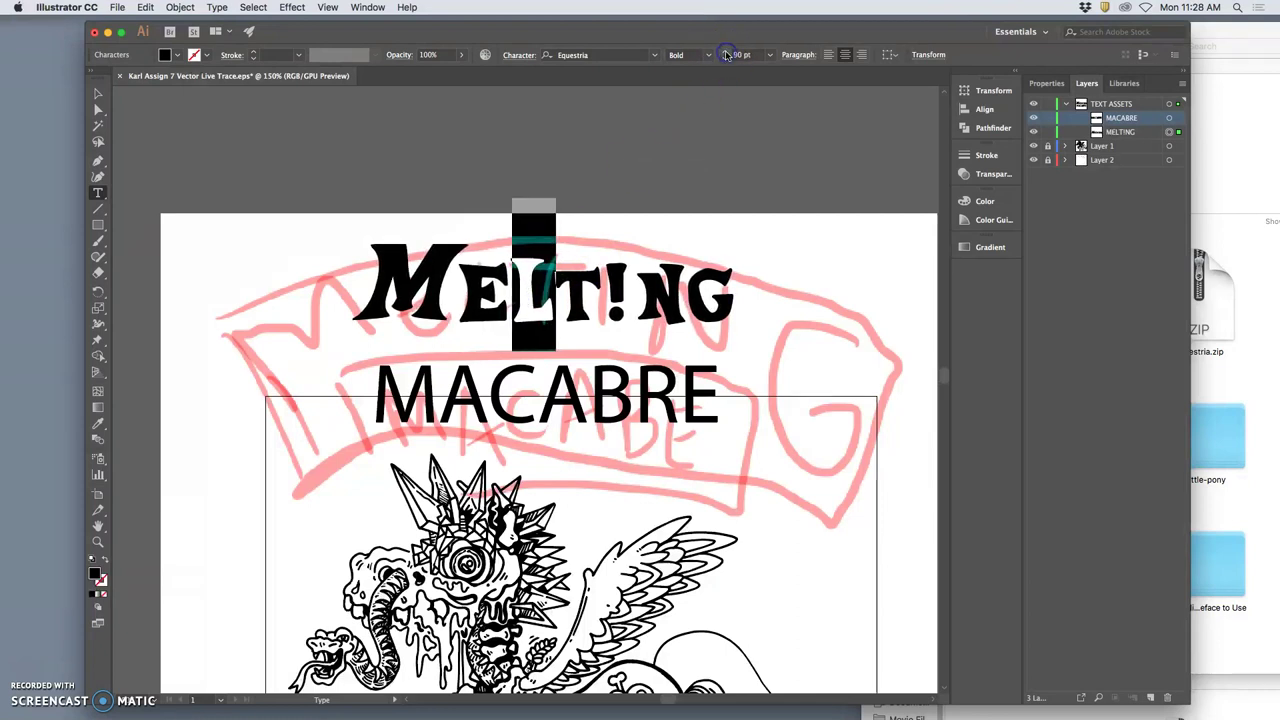
click(725, 52)
click(725, 57)
click(725, 57)
click(725, 57)
click(725, 57)
click(725, 57)
click(725, 57)
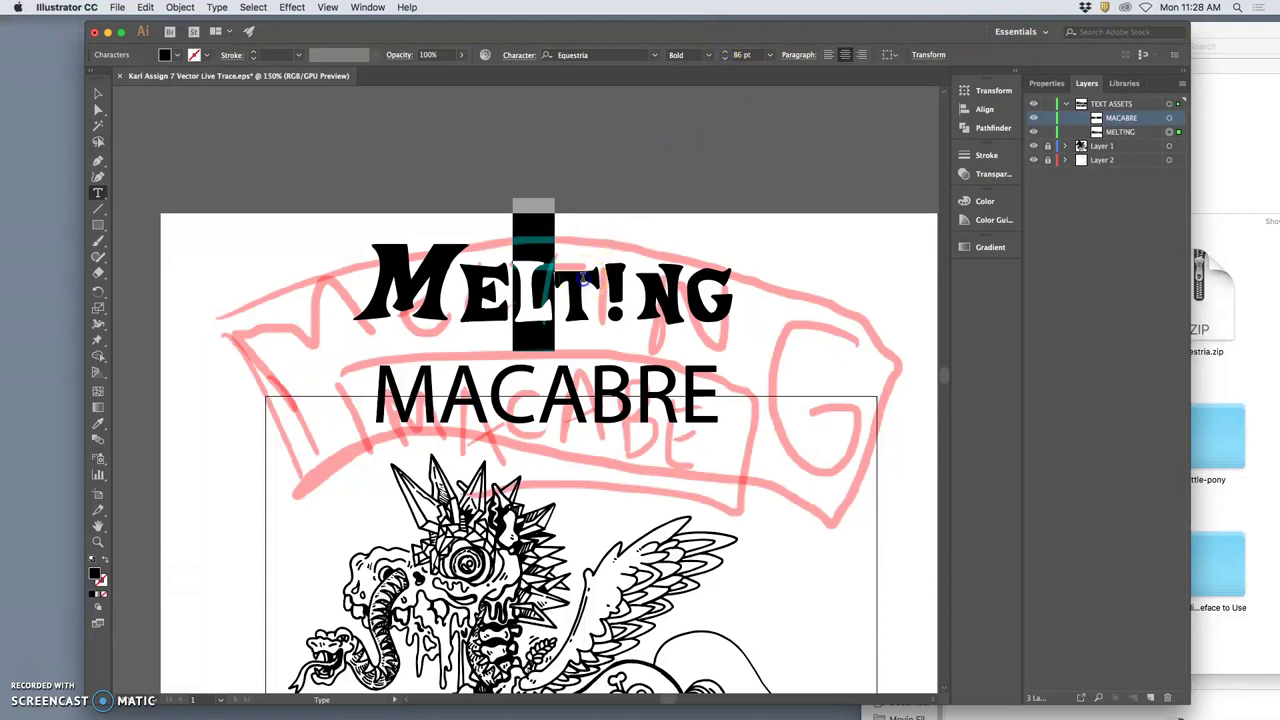
click(606, 278)
drag(601, 278, 556, 280)
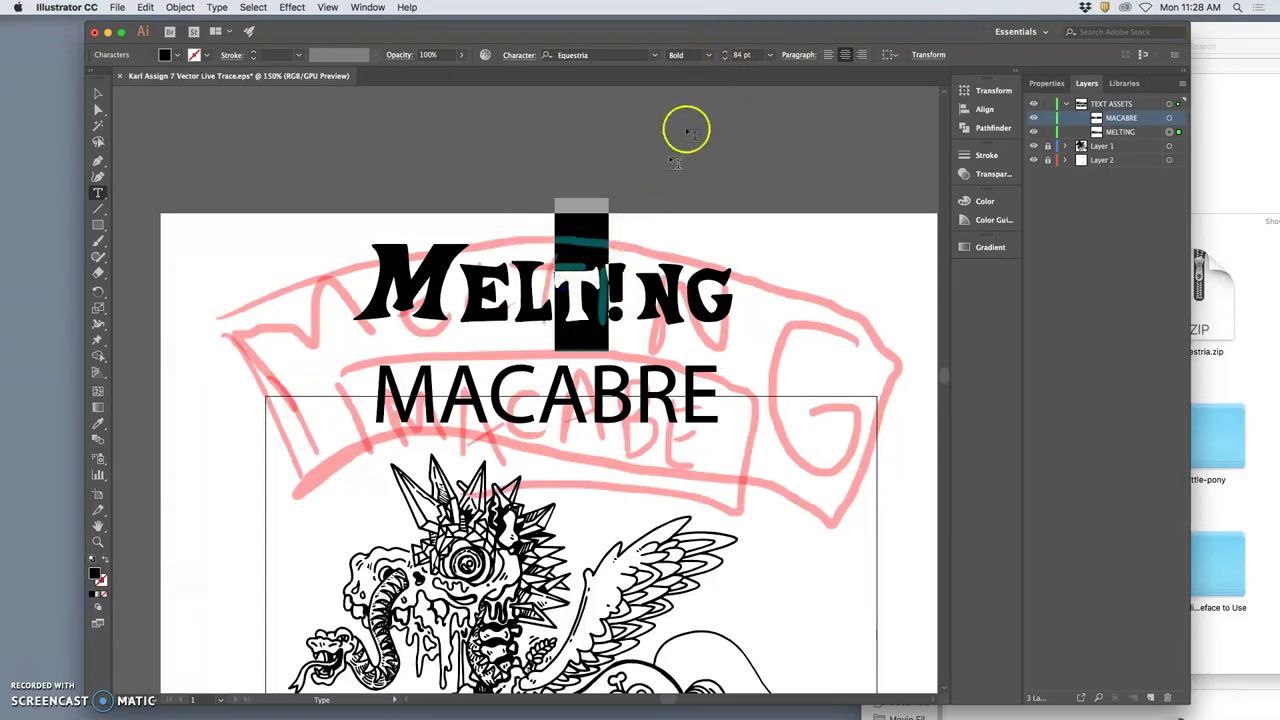
click(728, 54)
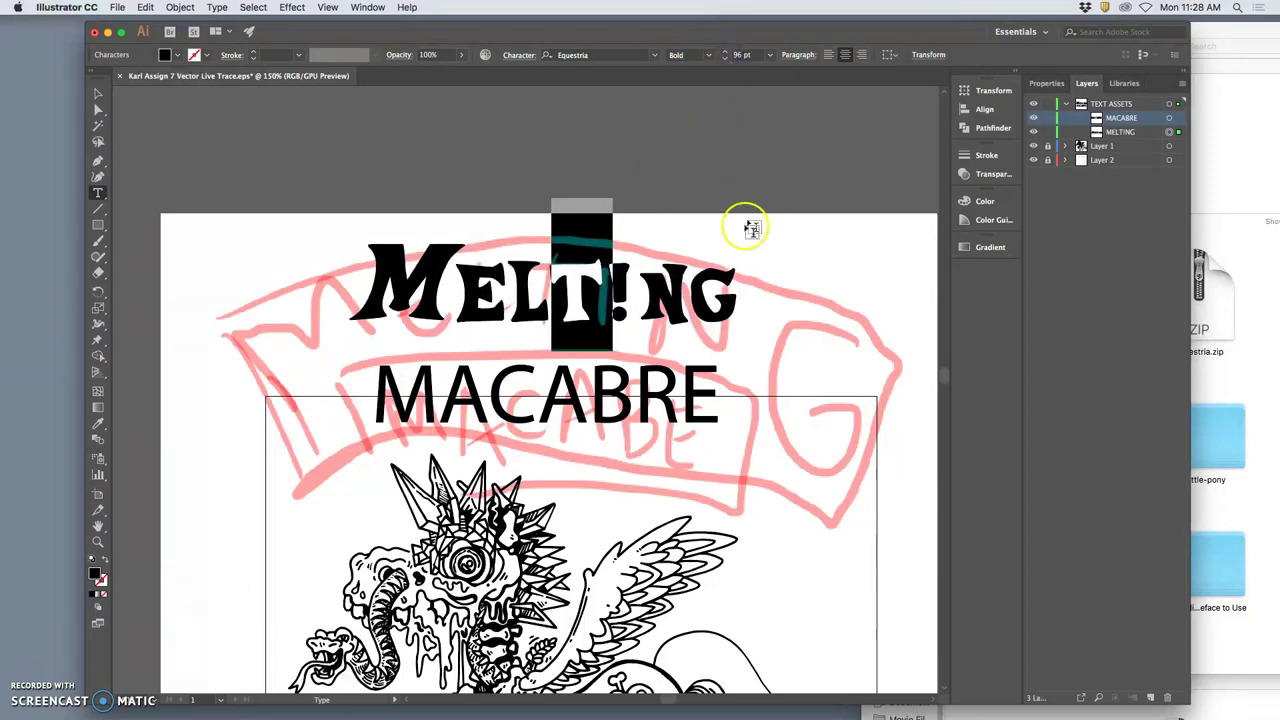
click(648, 265)
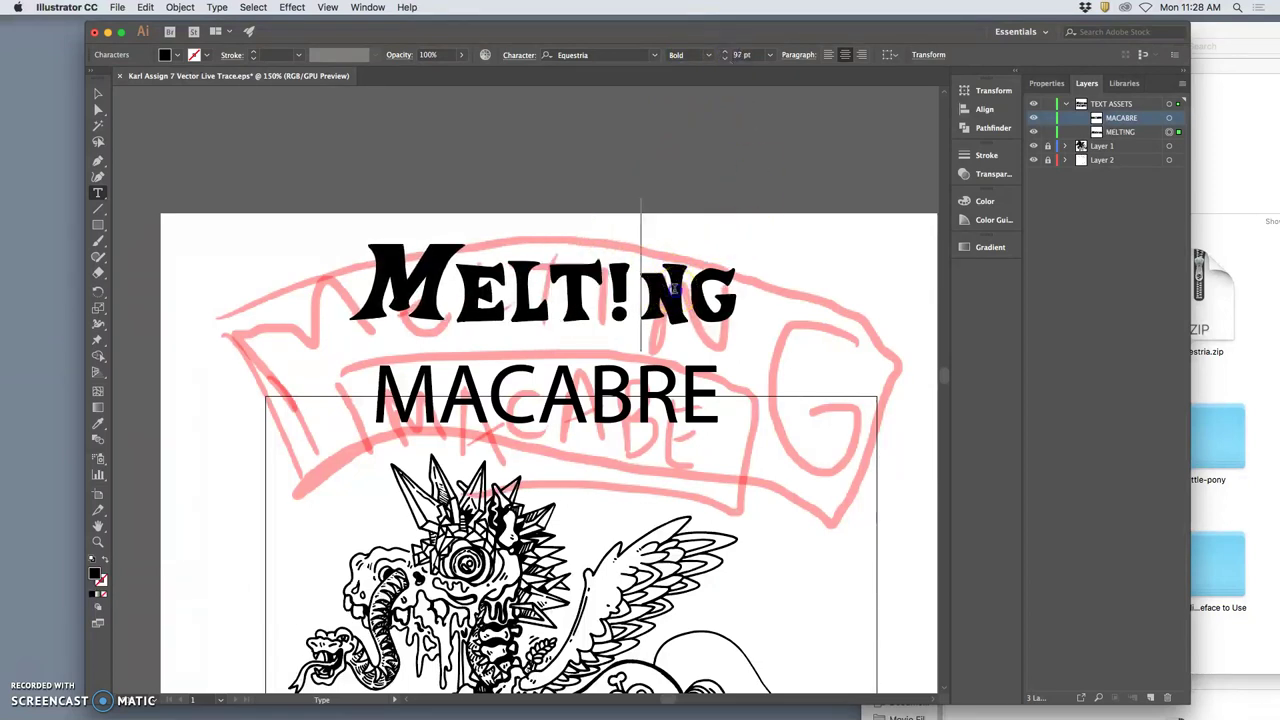
- Enlarge the N of MELT!NG to about 99 pt
drag(645, 290, 692, 292)
click(722, 51)
click(722, 51)
click(723, 51)
click(724, 51)
click(724, 51)
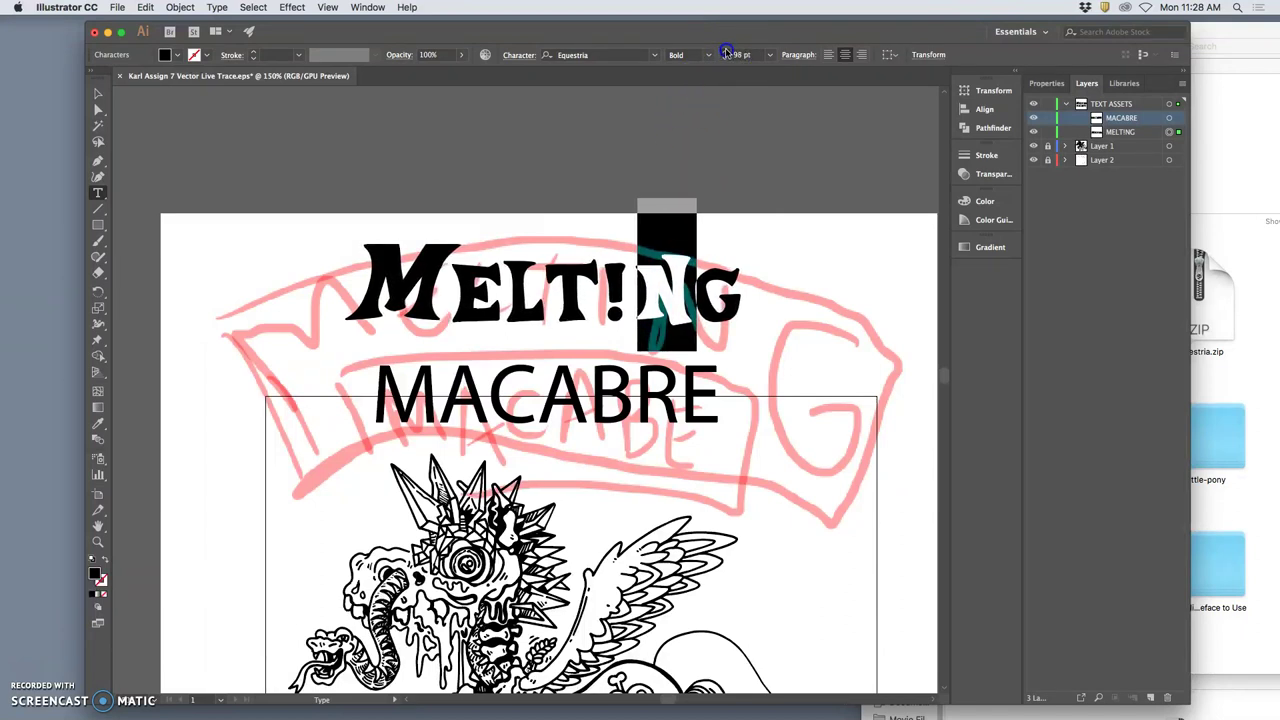